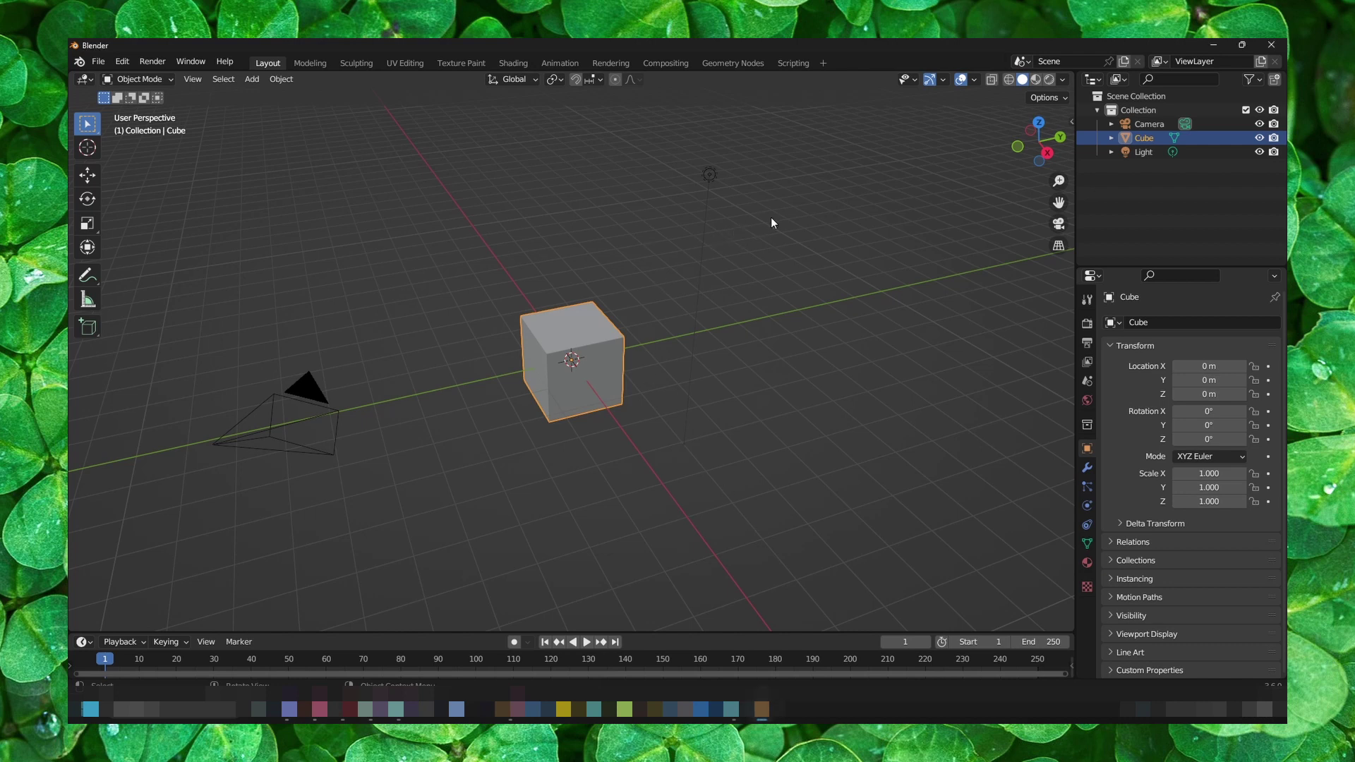
Select all and delete the default cube, camera and light, leaving an empty scene
{"action": "key", "text": "a"}
{"action": "key", "text": "x"}
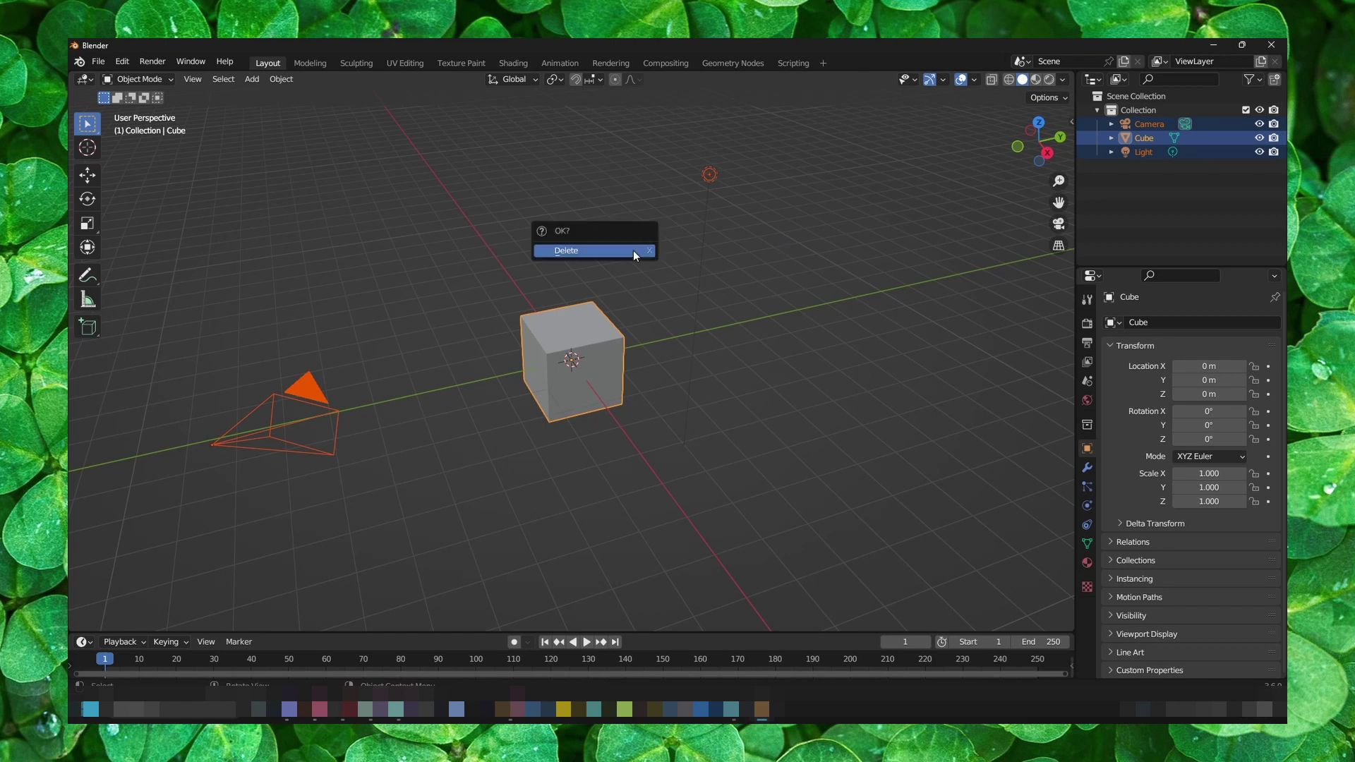
{"action": "left_click", "coordinate": [634, 254]}
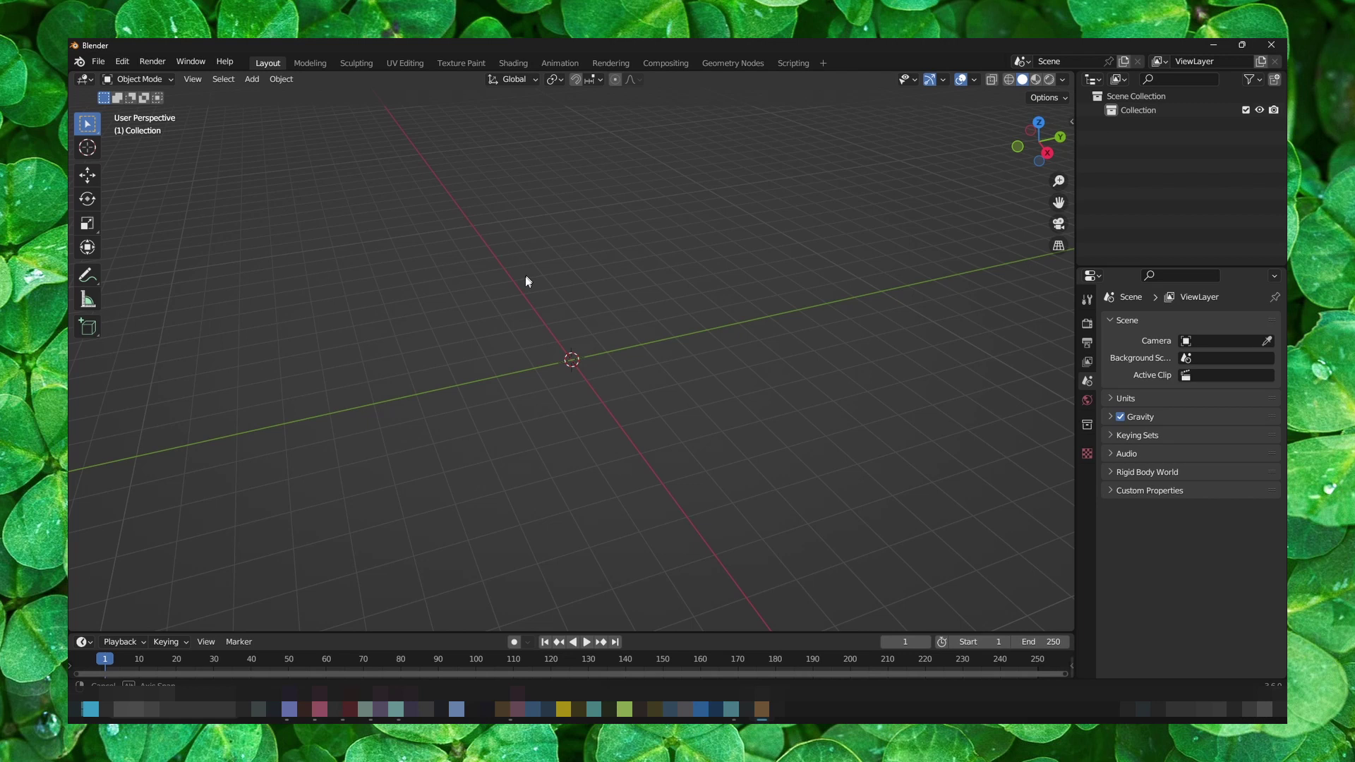
{"action": "middle_click_drag", "start_coordinate": [527, 279], "coordinate": [475, 300]}
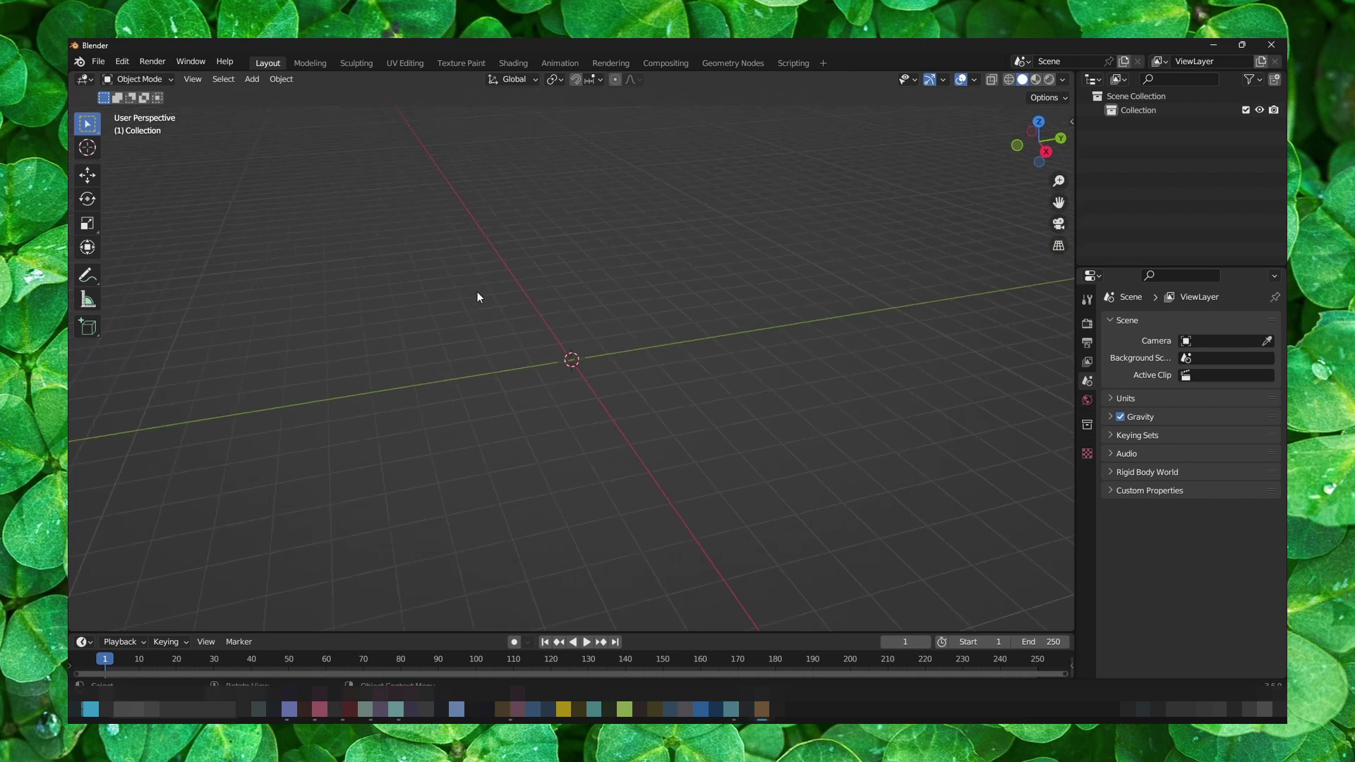
Add an Image > Reference and pick the front chair picture (over back) in the file browser
{"action": "key", "text": "shift+a"}
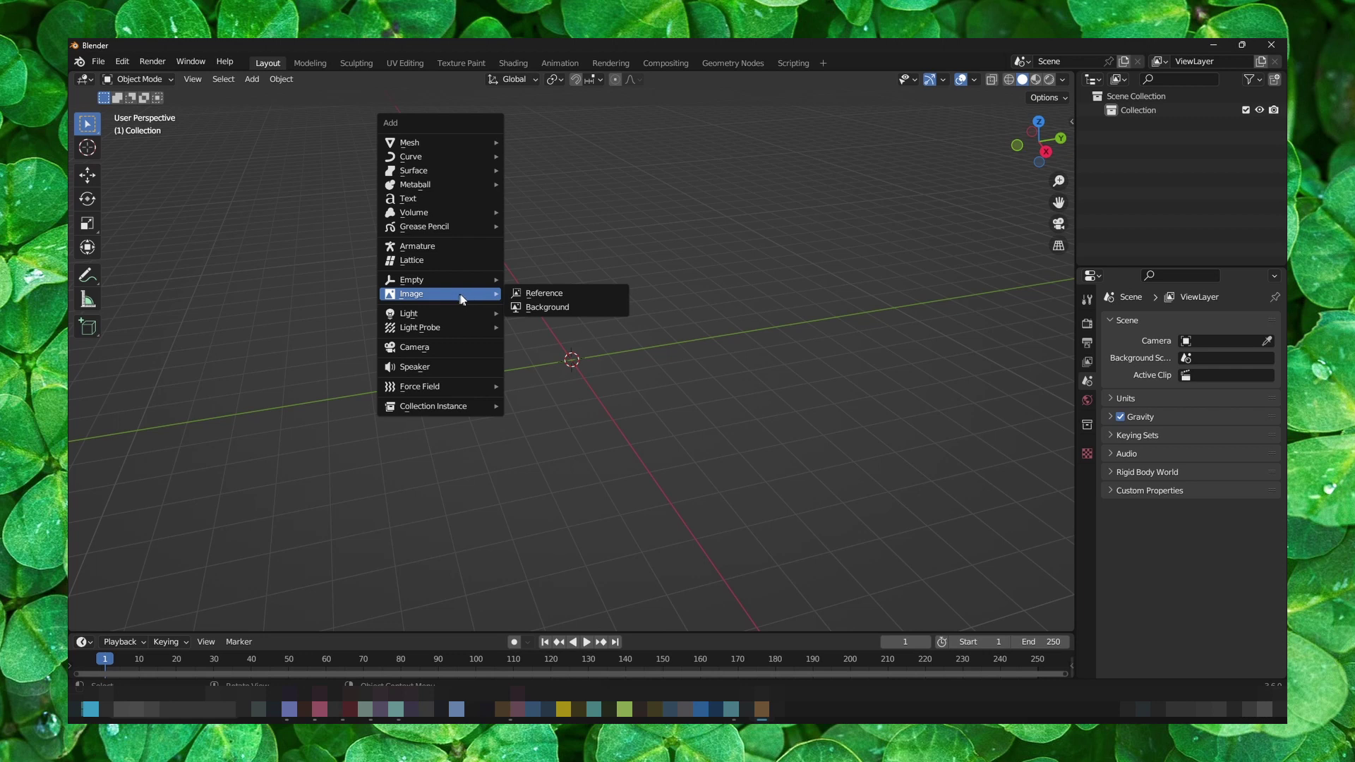
{"action": "left_click", "coordinate": [537, 302]}
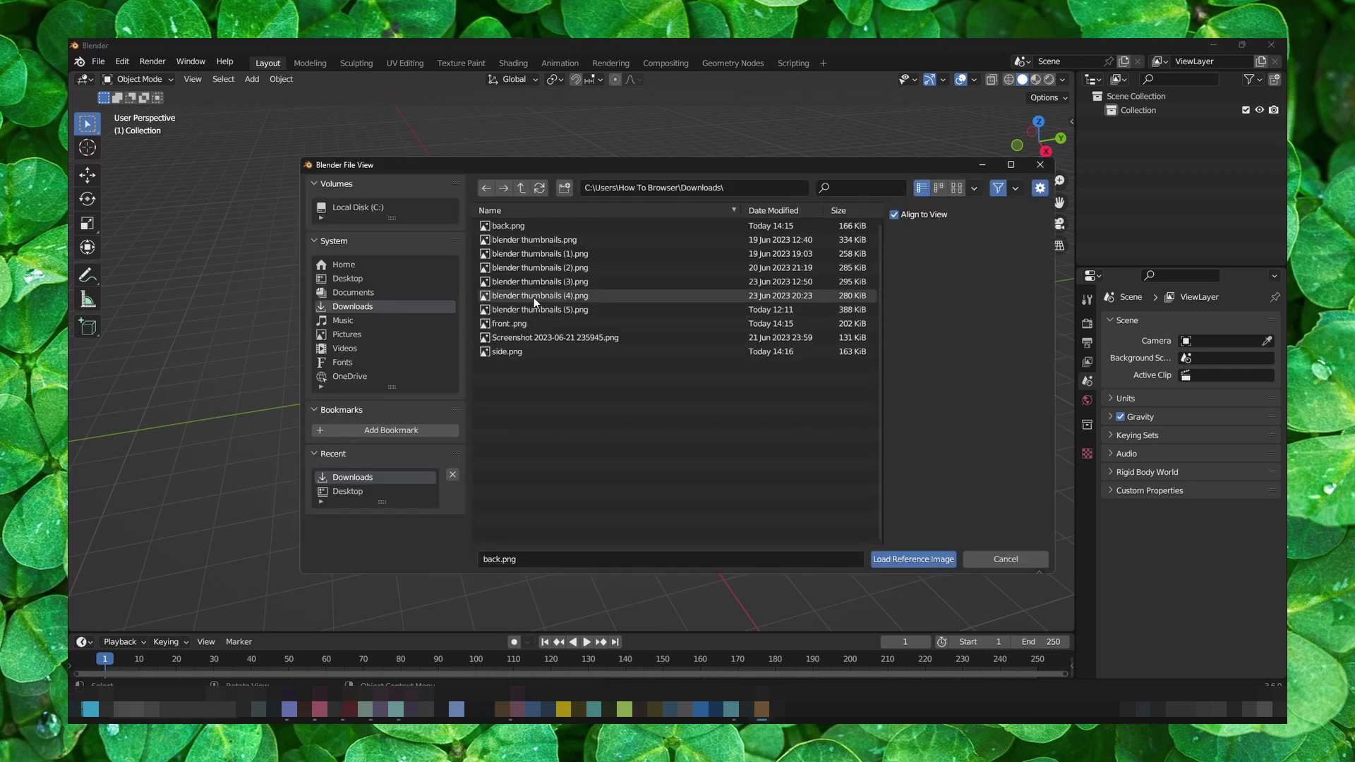
{"action": "left_click", "coordinate": [500, 227]}
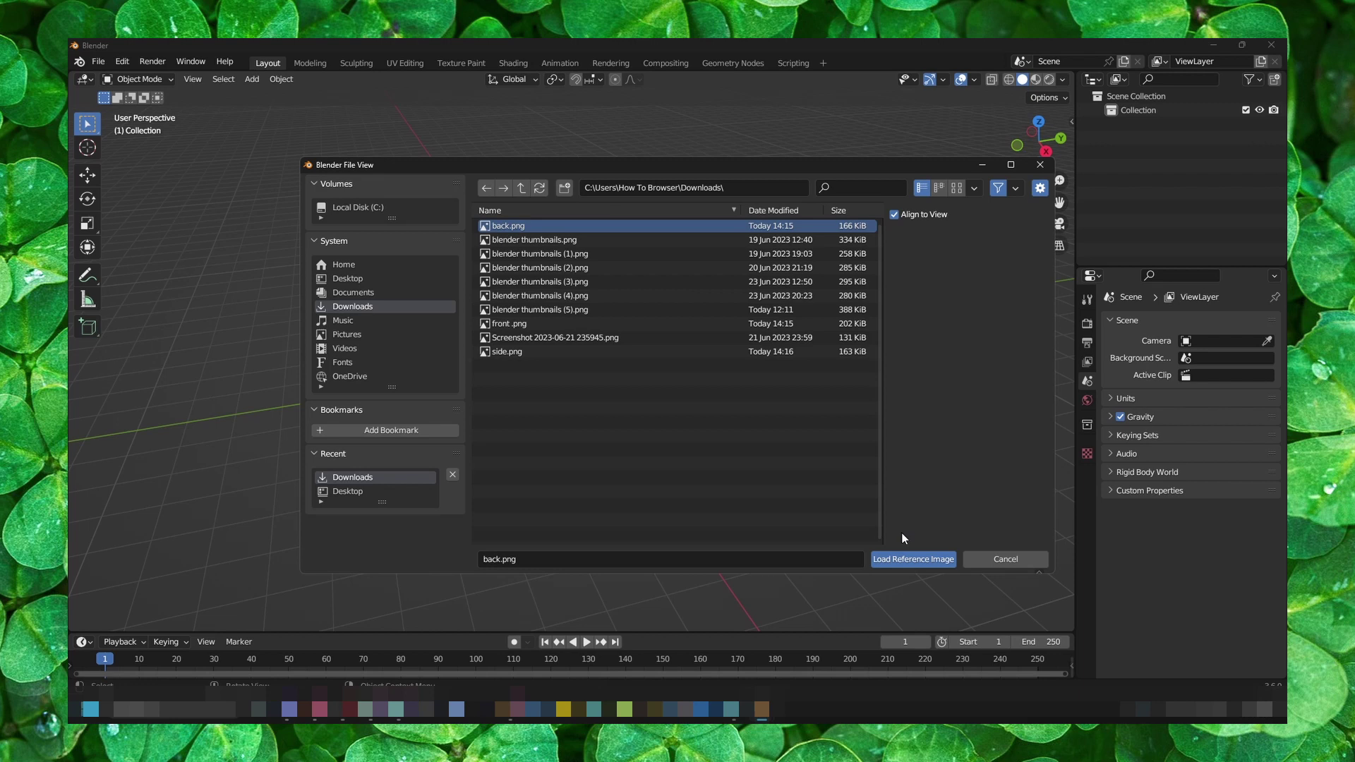
{"action": "left_click", "coordinate": [510, 323]}
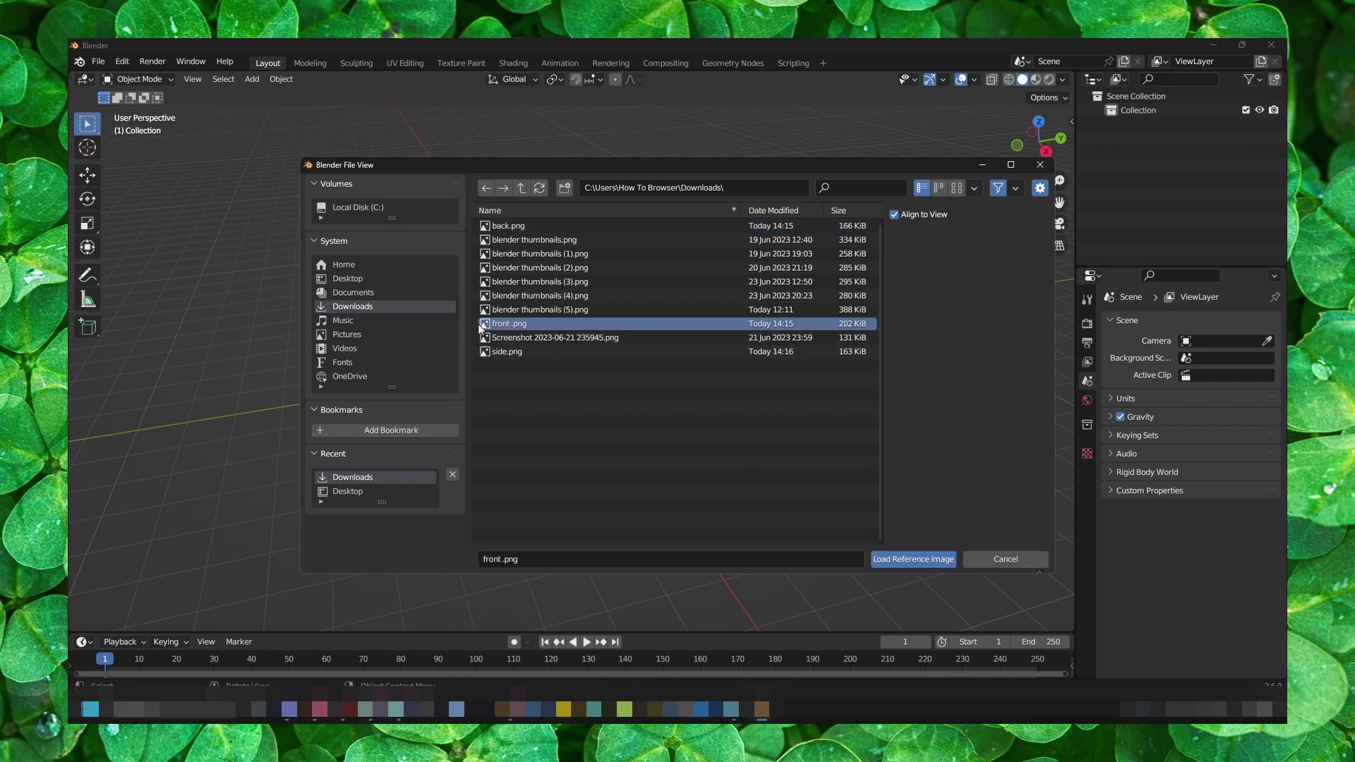
Load the front chair picture as a reference image and inspect it in the viewport
{"action": "left_click", "coordinate": [923, 561]}
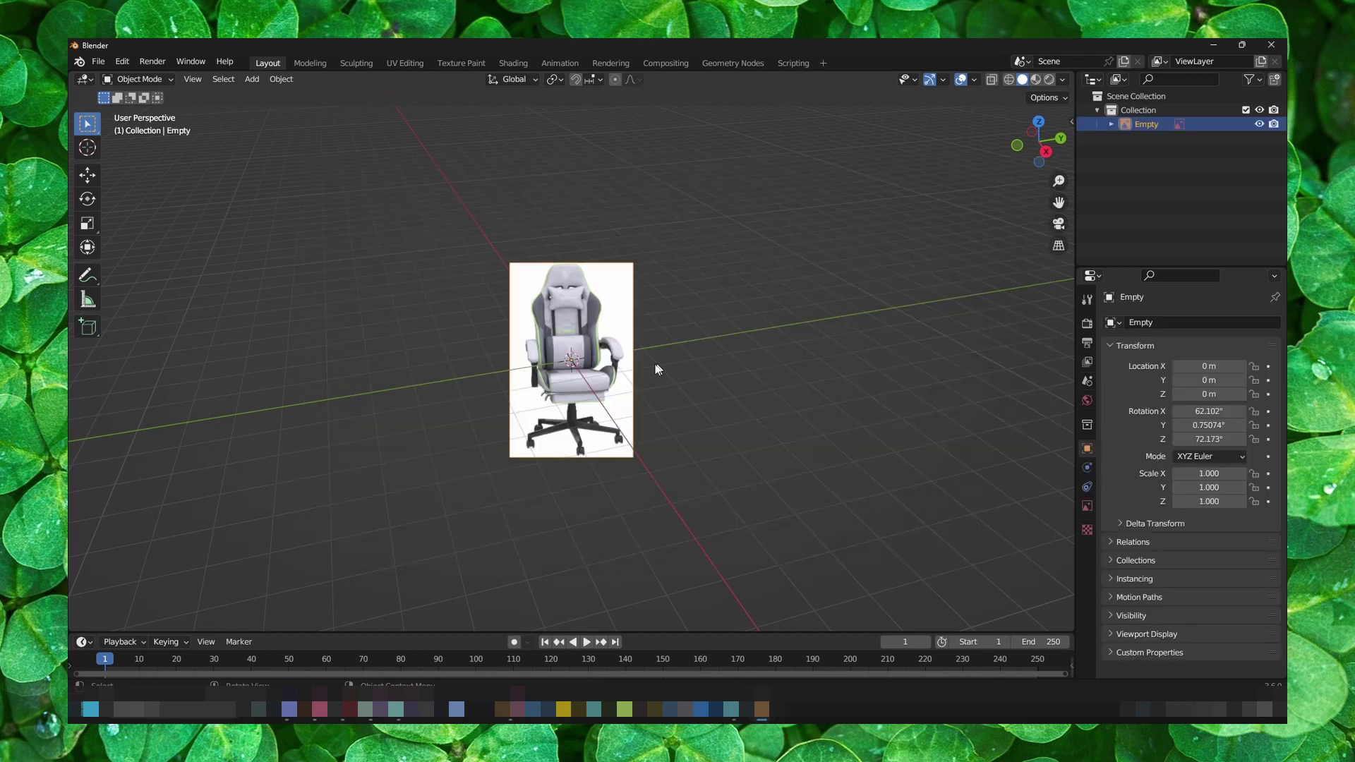
{"action": "middle_click_drag", "start_coordinate": [657, 368], "coordinate": [639, 336]}
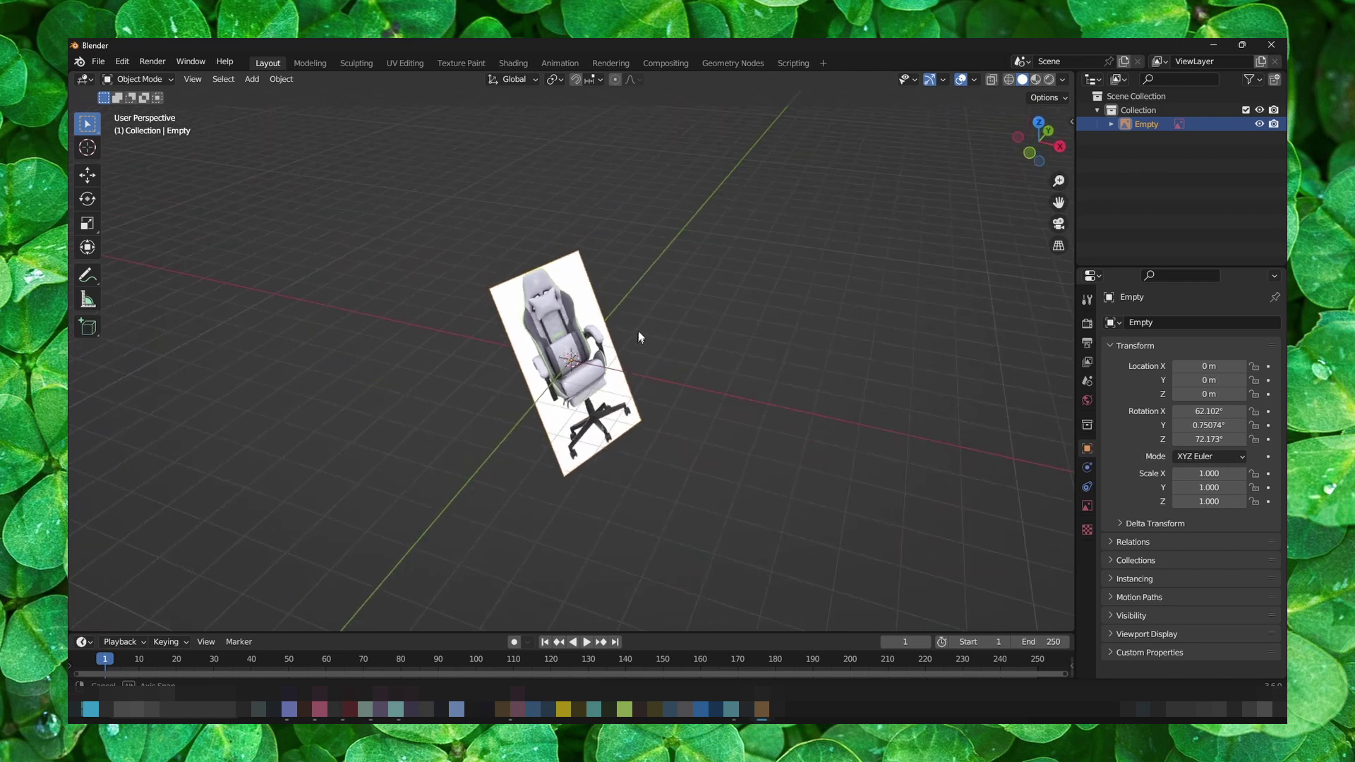
{"action": "mouse_move", "coordinate": [640, 337]}
{"action": "middle_mouse_down"}
{"action": "mouse_move", "coordinate": [491, 342]}
{"action": "mouse_move", "coordinate": [720, 349]}
{"action": "middle_mouse_up"}
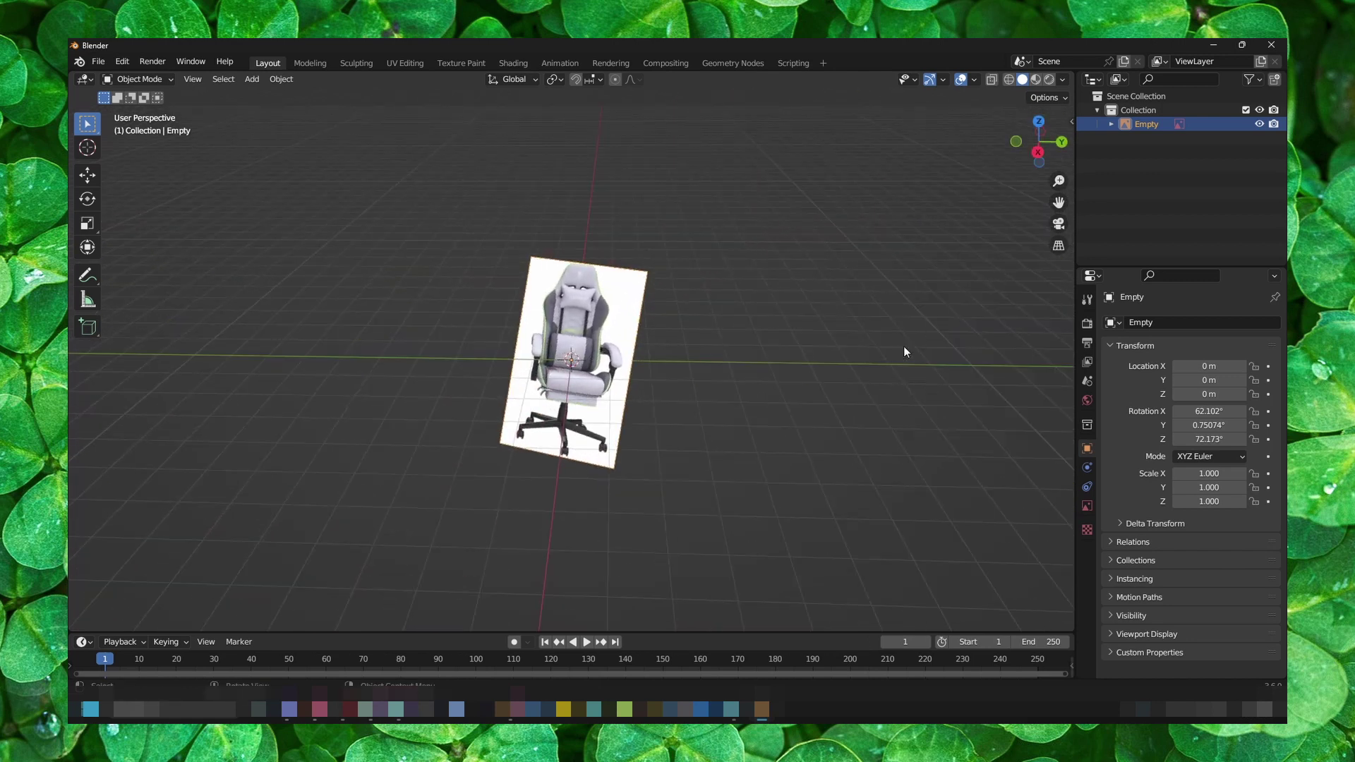
Zero the reference image's Rotation on all three axes in the N sidebar so it lies flat
{"action": "key", "text": "n"}
{"action": "left_click", "coordinate": [985, 207]}
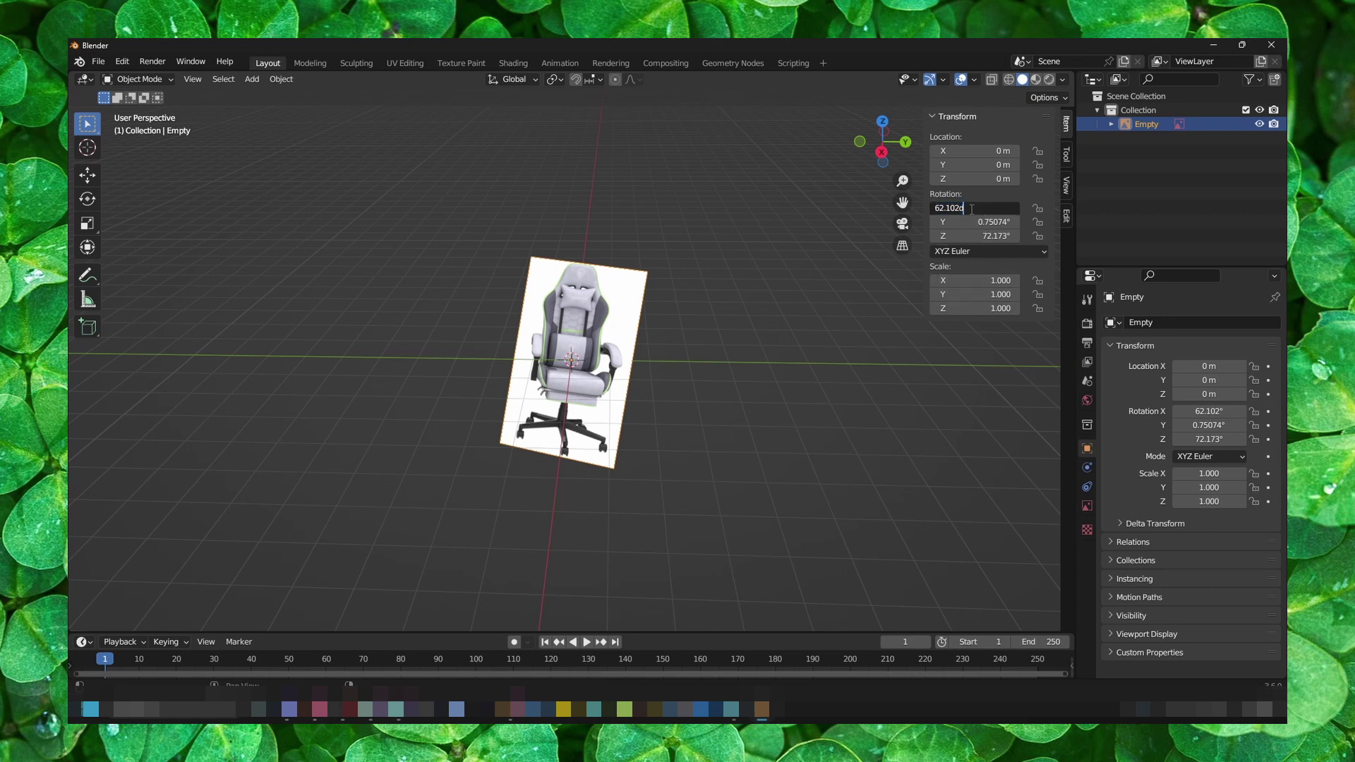
{"action": "key", "text": "Return"}
{"action": "mouse_move", "coordinate": [980, 208]}
{"action": "left_mouse_down"}
{"action": "mouse_move", "coordinate": [981, 236]}
{"action": "mouse_move", "coordinate": [953, 208]}
{"action": "mouse_move", "coordinate": [953, 235]}
{"action": "left_mouse_up"}
{"action": "type", "text": "4"}
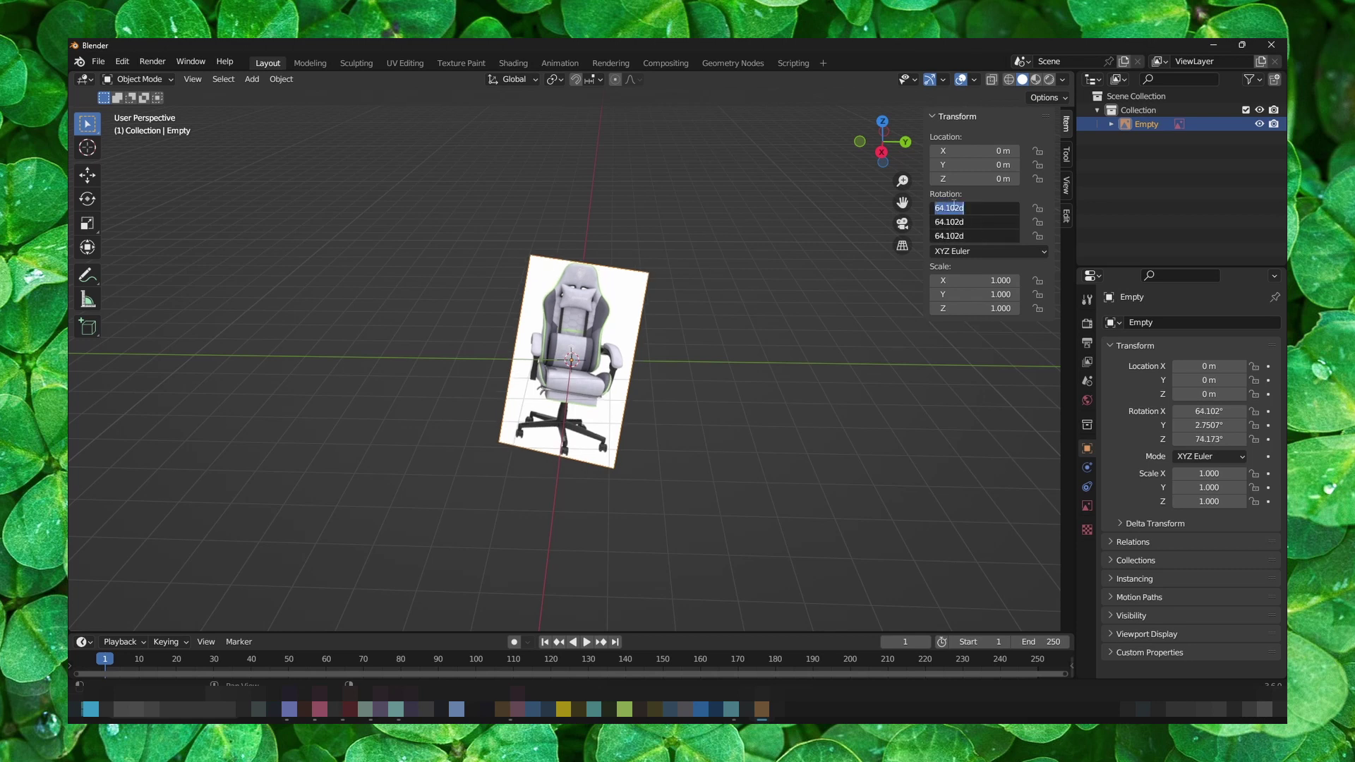
{"action": "type", "text": "0"}
{"action": "key", "text": "Return"}
{"action": "mouse_move", "coordinate": [700, 302]}
{"action": "middle_mouse_down"}
{"action": "mouse_move", "coordinate": [519, 391]}
{"action": "mouse_move", "coordinate": [691, 379]}
{"action": "mouse_move", "coordinate": [705, 364]}
{"action": "middle_mouse_up"}
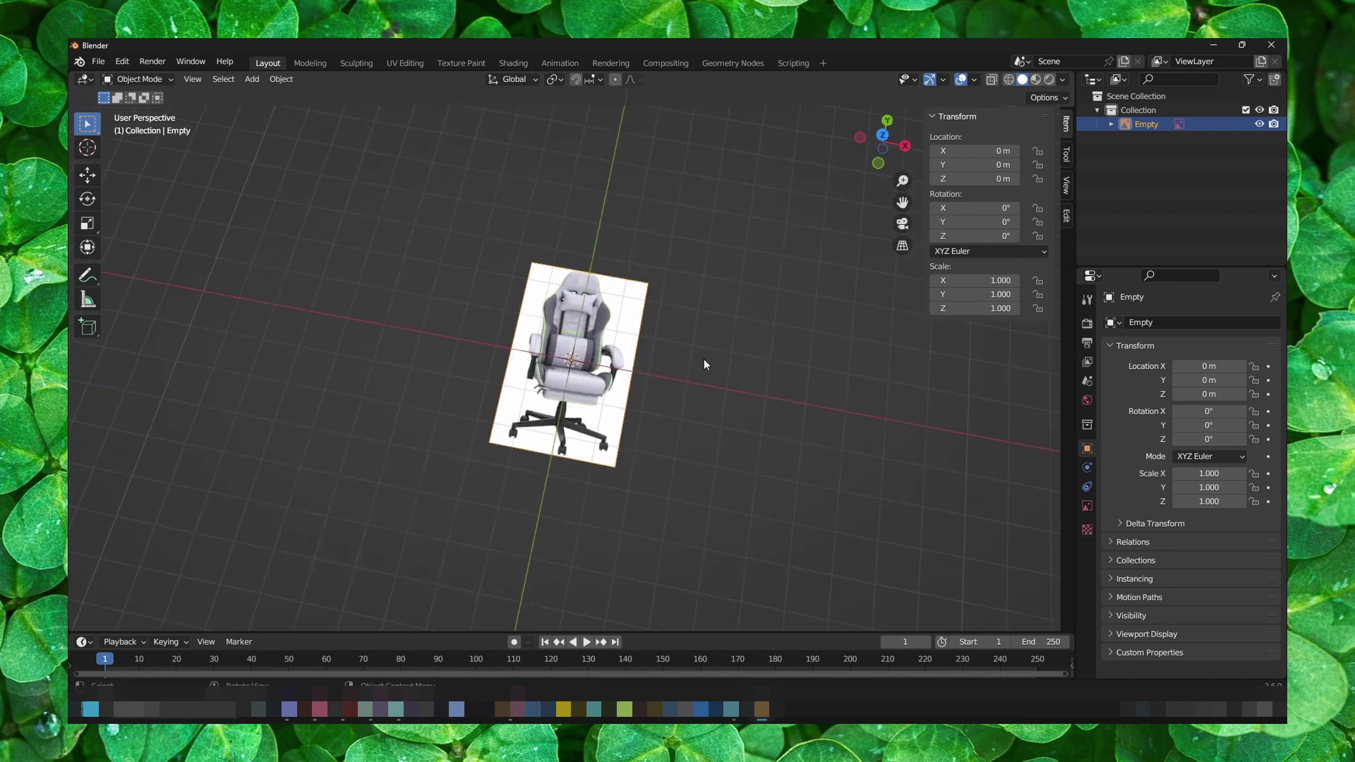
From front orthographic view, rotate the image Empty 90° about X so the chair stands upright
{"action": "key", "text": "KP_1"}
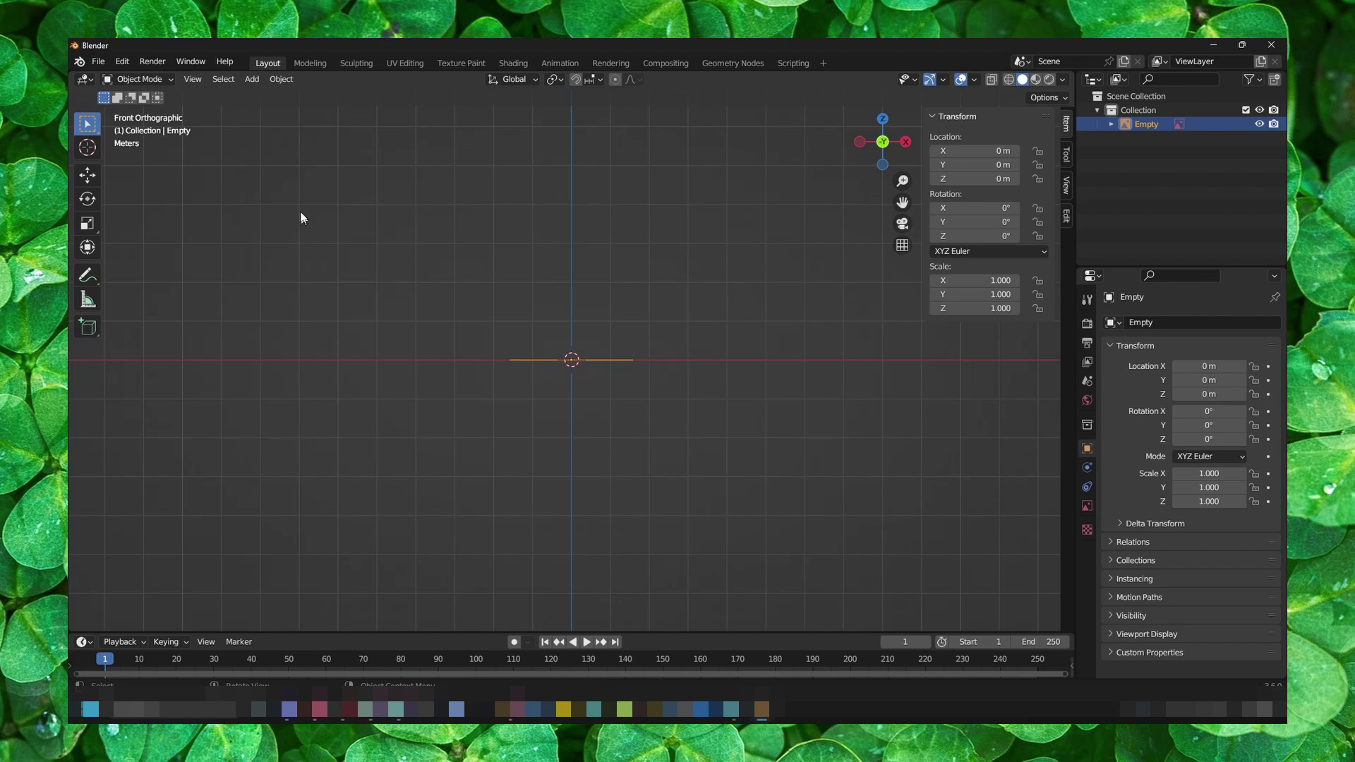
{"action": "left_click", "coordinate": [201, 168]}
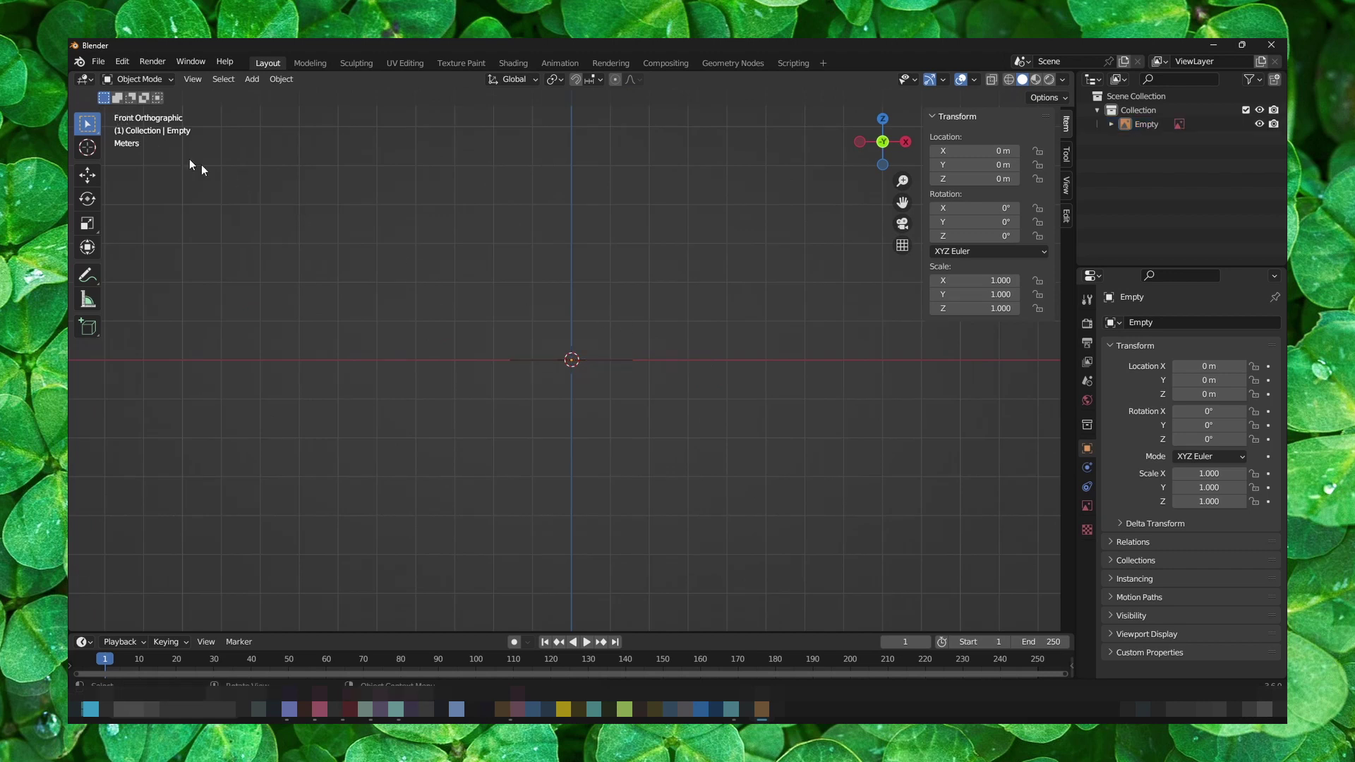
{"action": "left_click", "coordinate": [585, 362]}
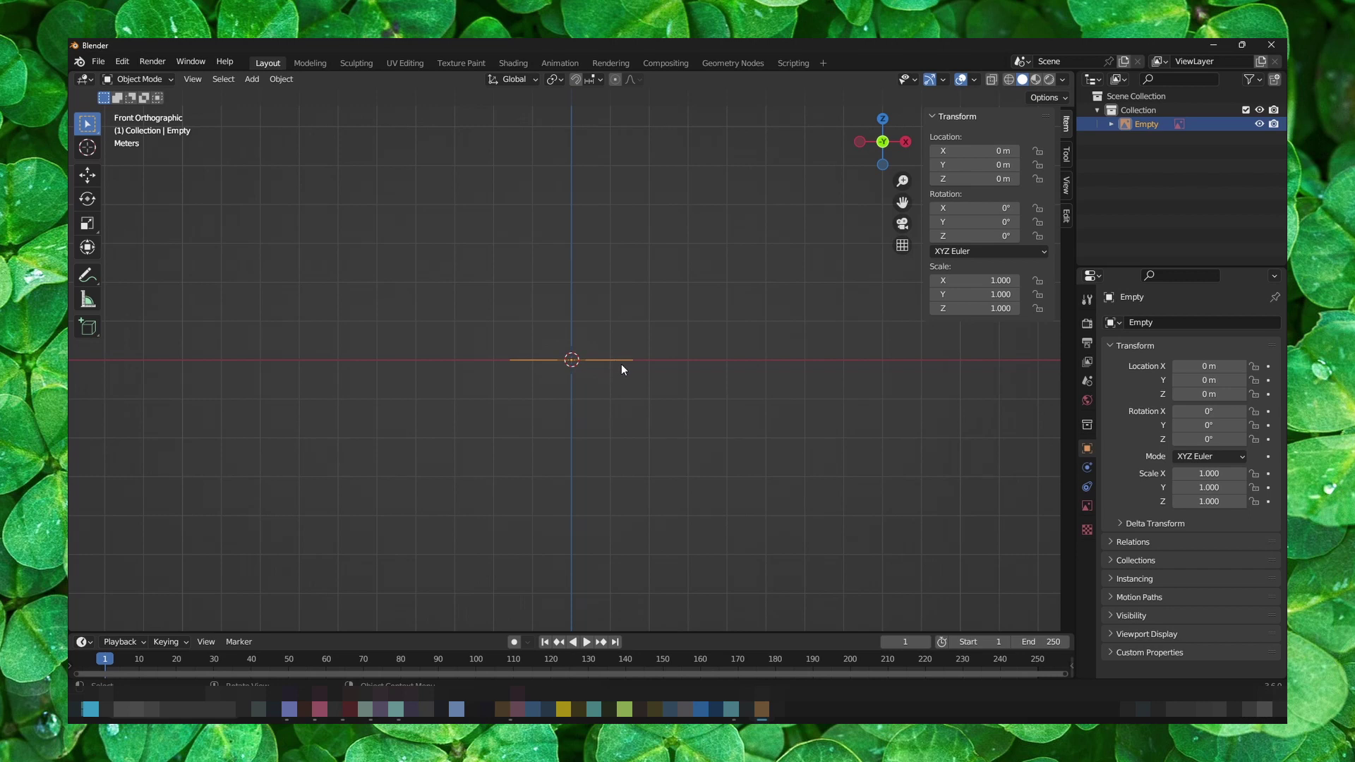
{"action": "key", "text": "r"}
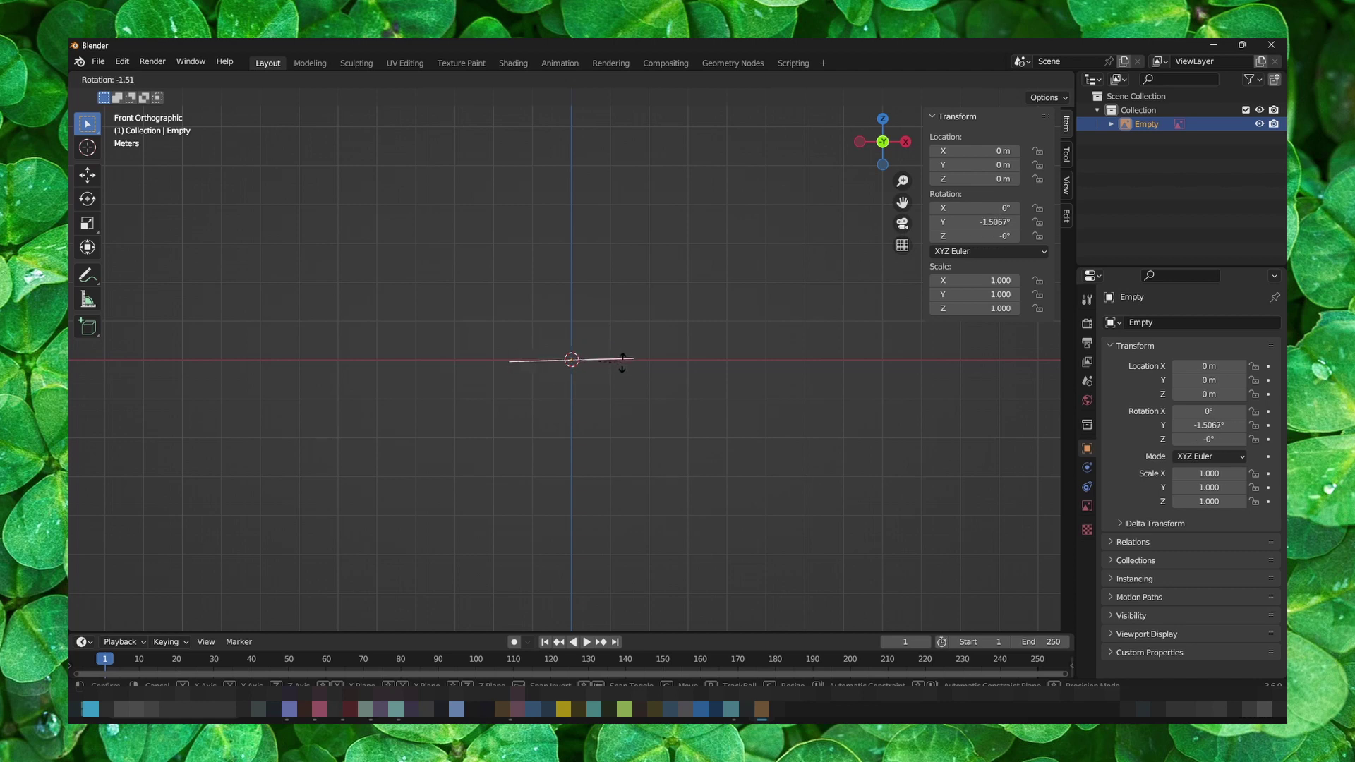
{"action": "left_click", "coordinate": [621, 363]}
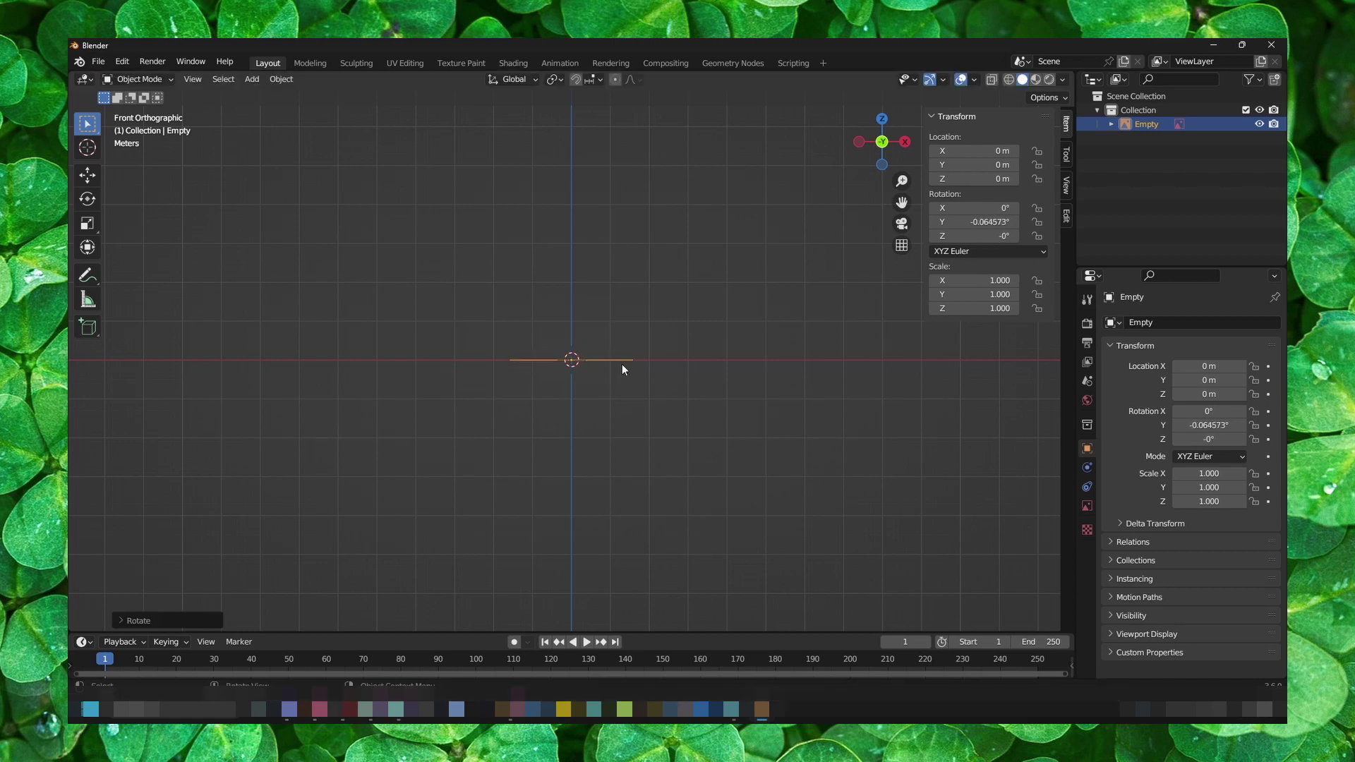
{"action": "type", "text": "r"}
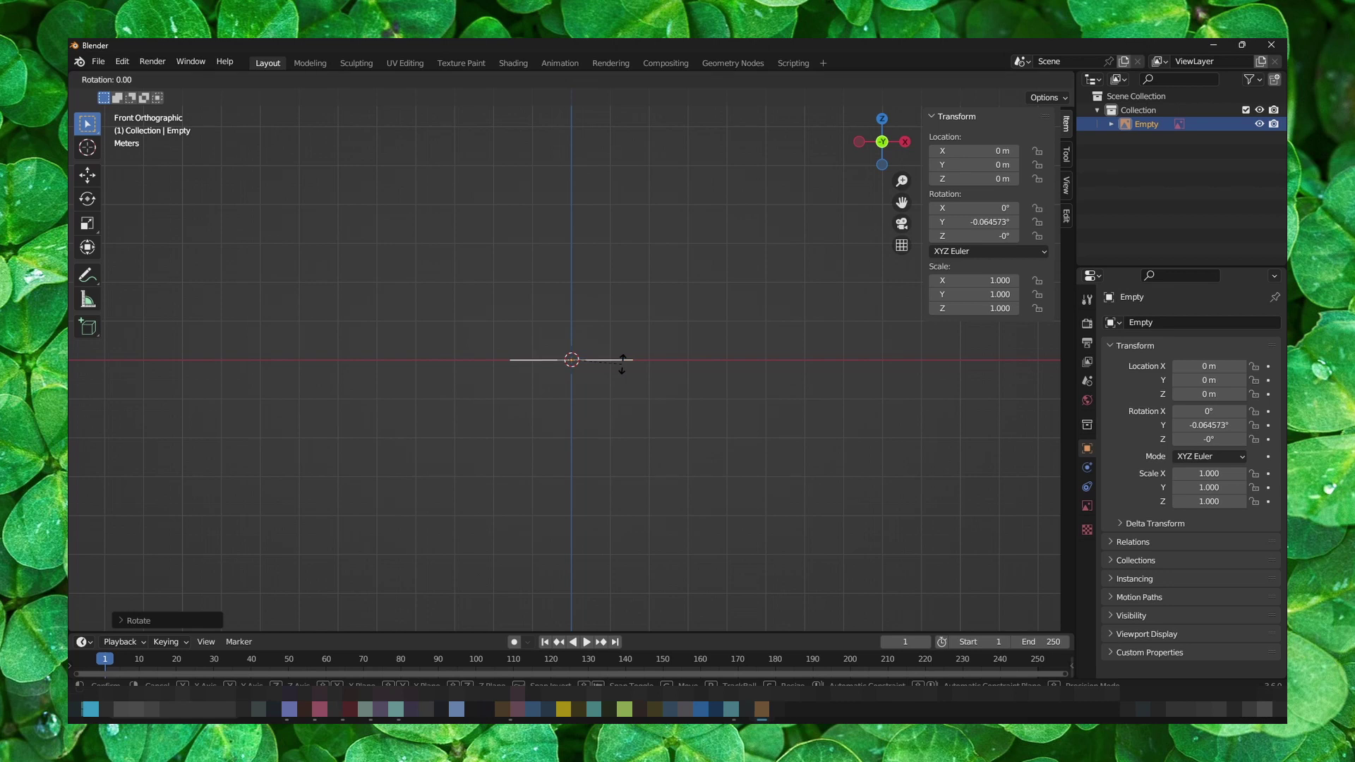
{"action": "type", "text": "90"}
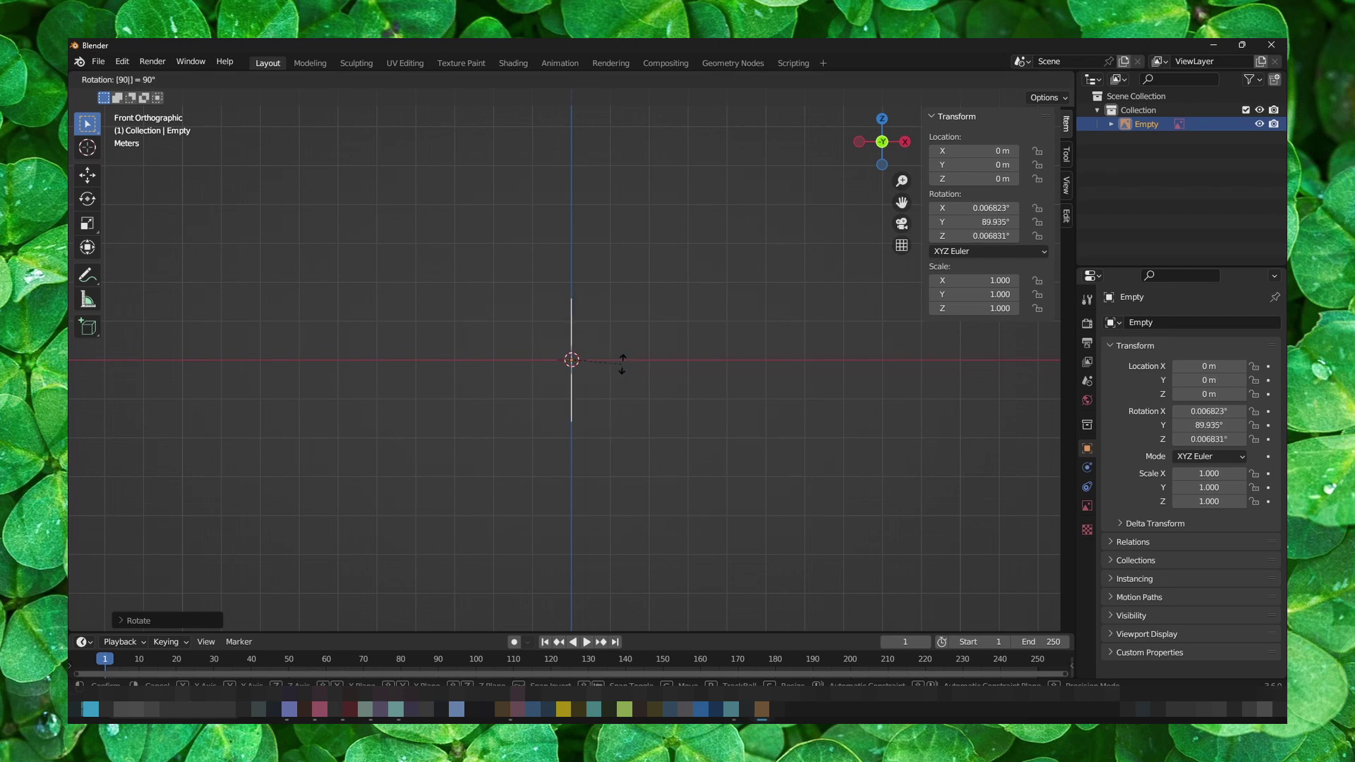
{"action": "type", "text": "x"}
{"action": "key", "text": "Return"}
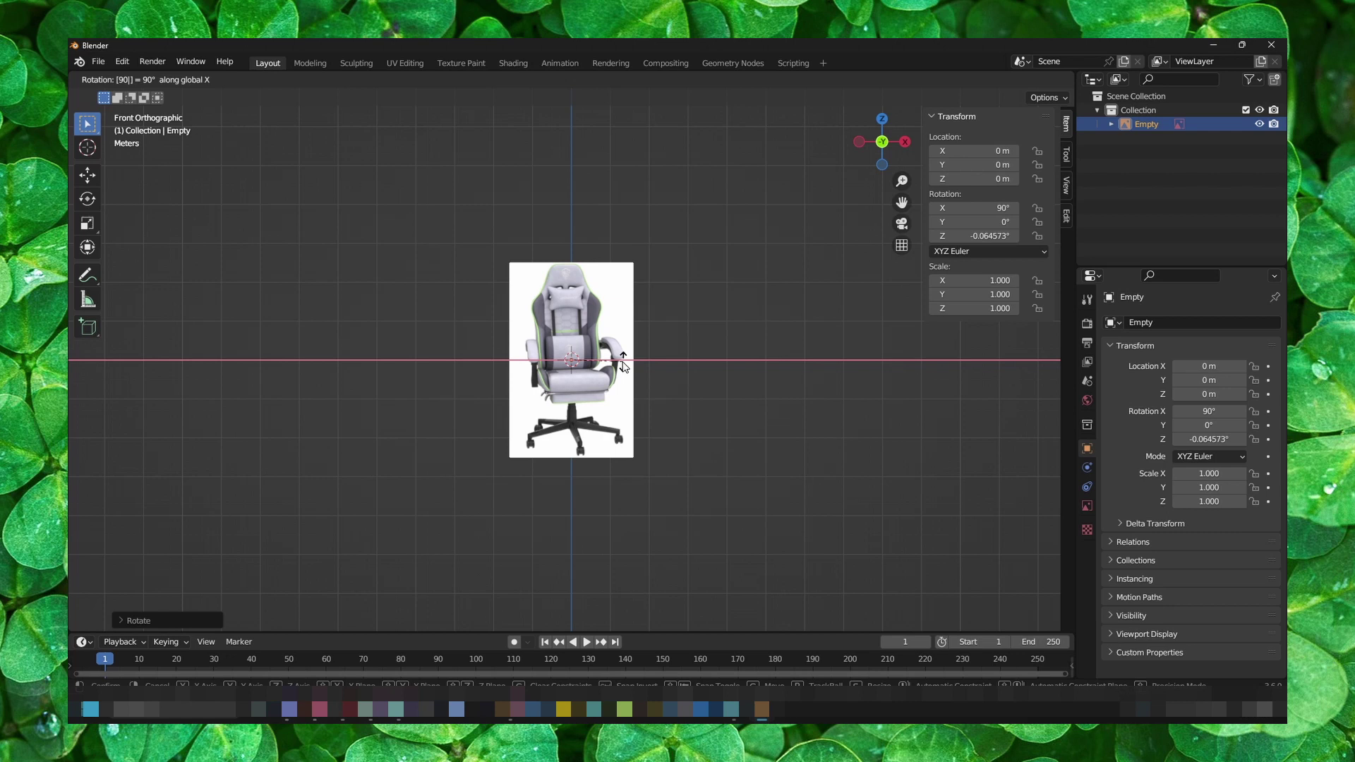
{"action": "mouse_move", "coordinate": [681, 357]}
{"action": "middle_mouse_down"}
{"action": "mouse_move", "coordinate": [634, 288]}
{"action": "mouse_move", "coordinate": [668, 380]}
{"action": "middle_mouse_up"}
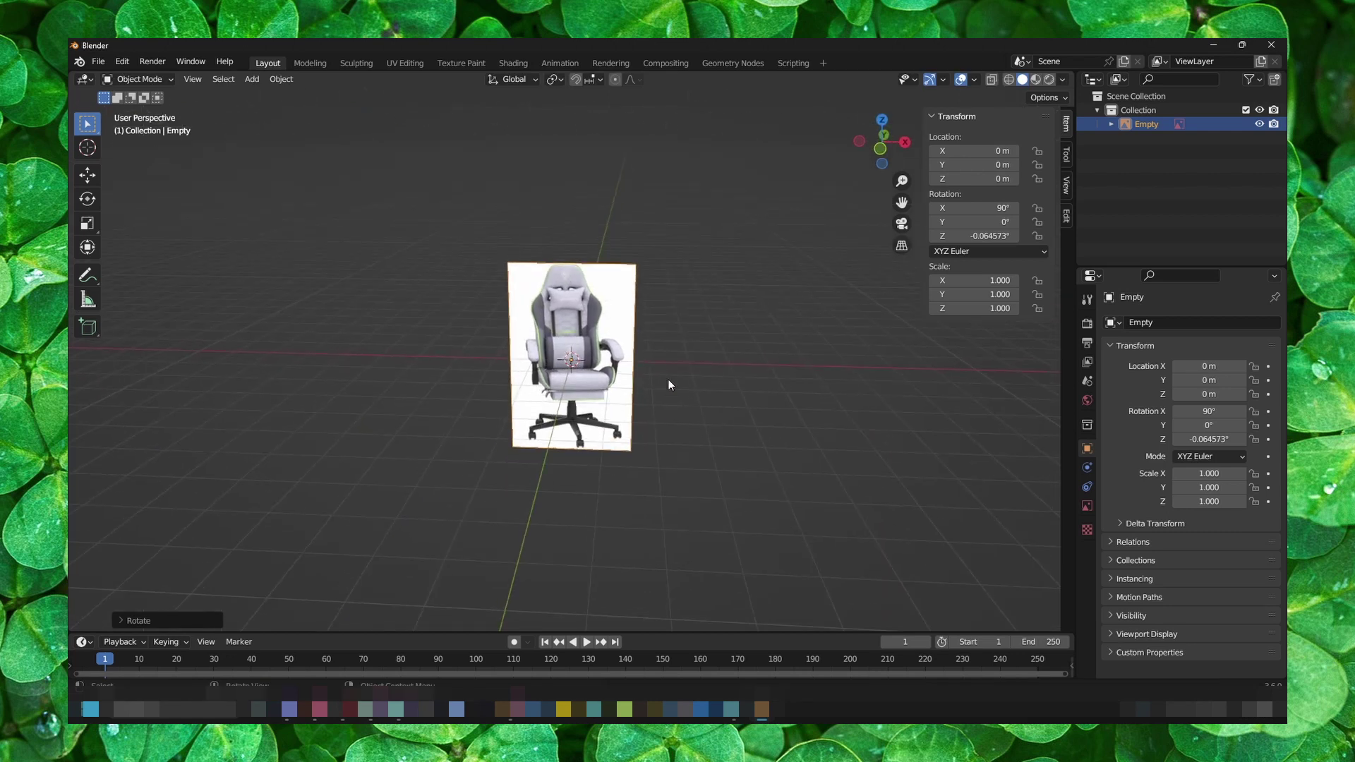
Return to front view, select the chair image and dismiss the View pie without changes
{"action": "key", "text": "KP_1"}
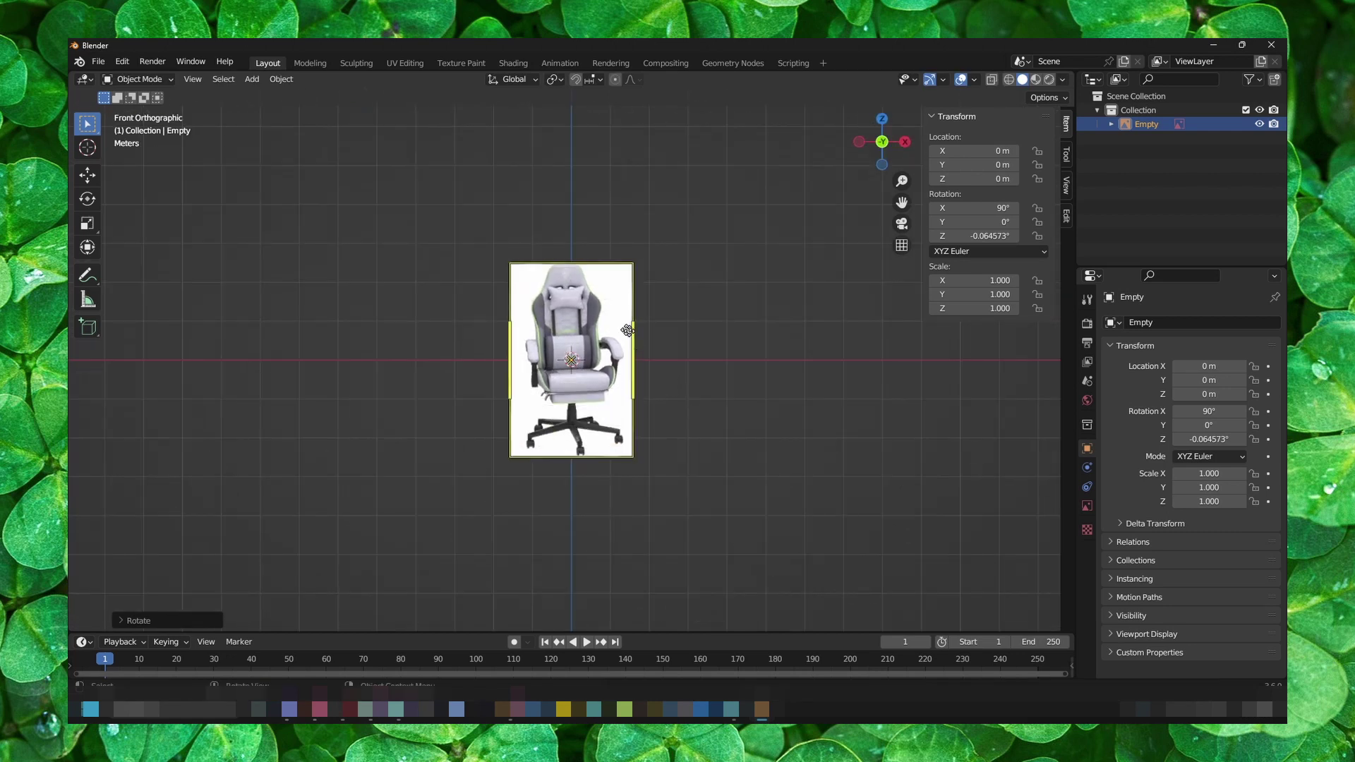
{"action": "left_click", "coordinate": [588, 376]}
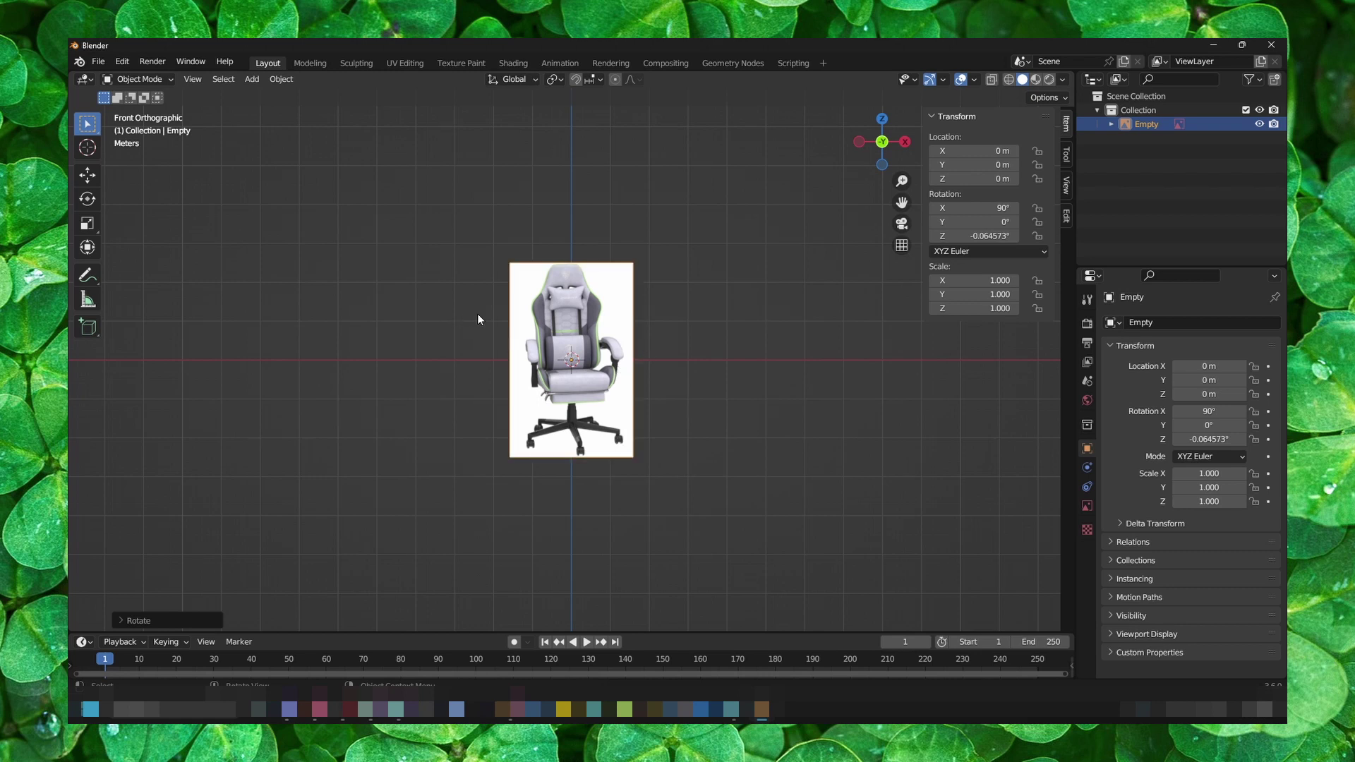
{"action": "key", "text": "grave"}
{"action": "key", "text": "grave"}
{"action": "key", "text": "Escape"}
Launch the Windows On-Screen Keyboard from search and drag it off the chair image
{"action": "key", "text": "super"}
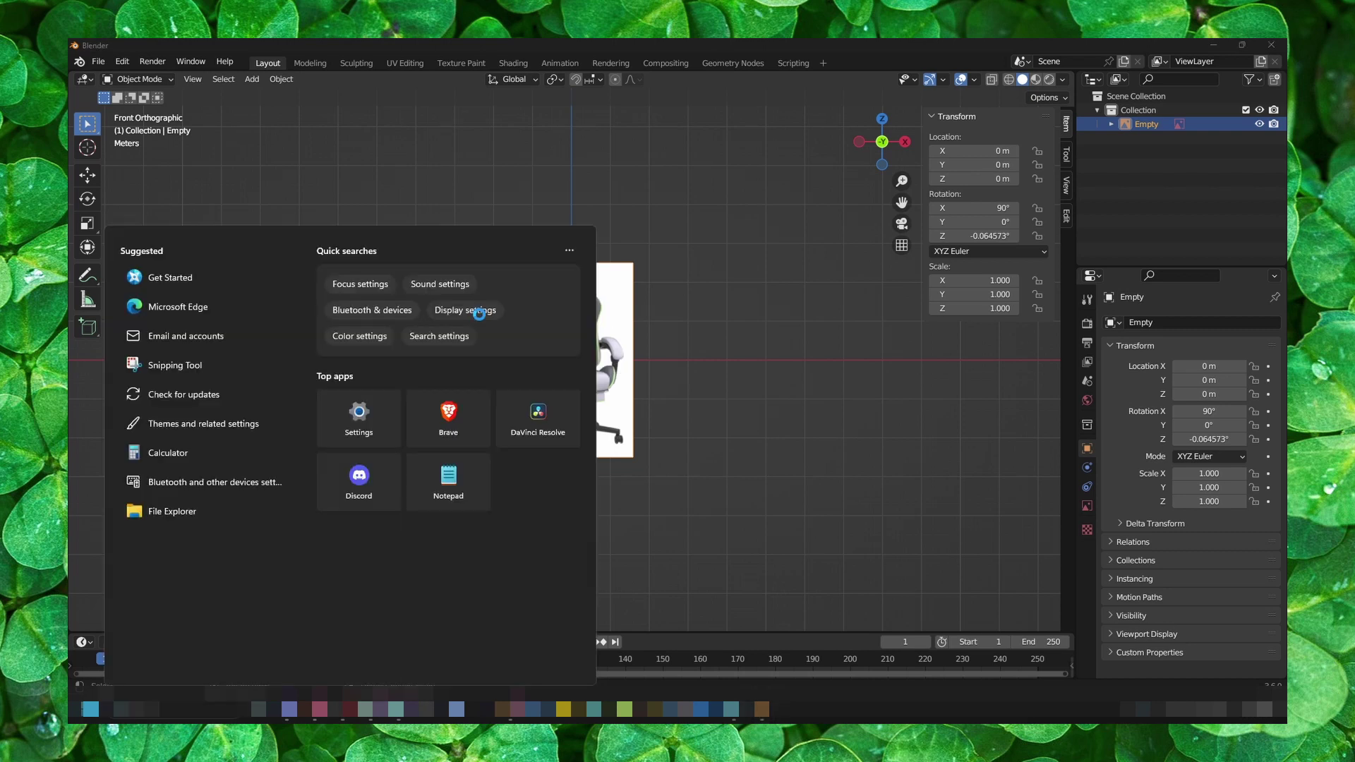
{"action": "type", "text": "osk"}
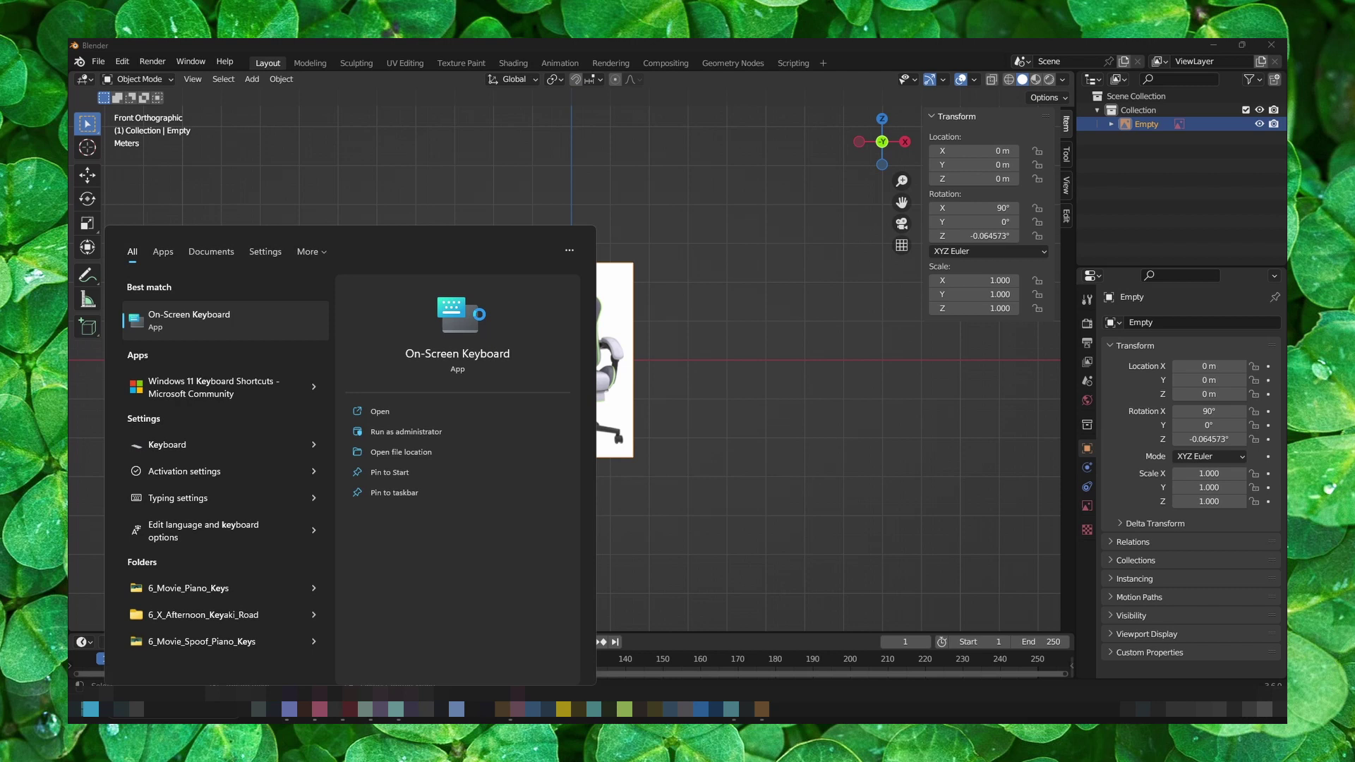
{"action": "key", "text": "Escape"}
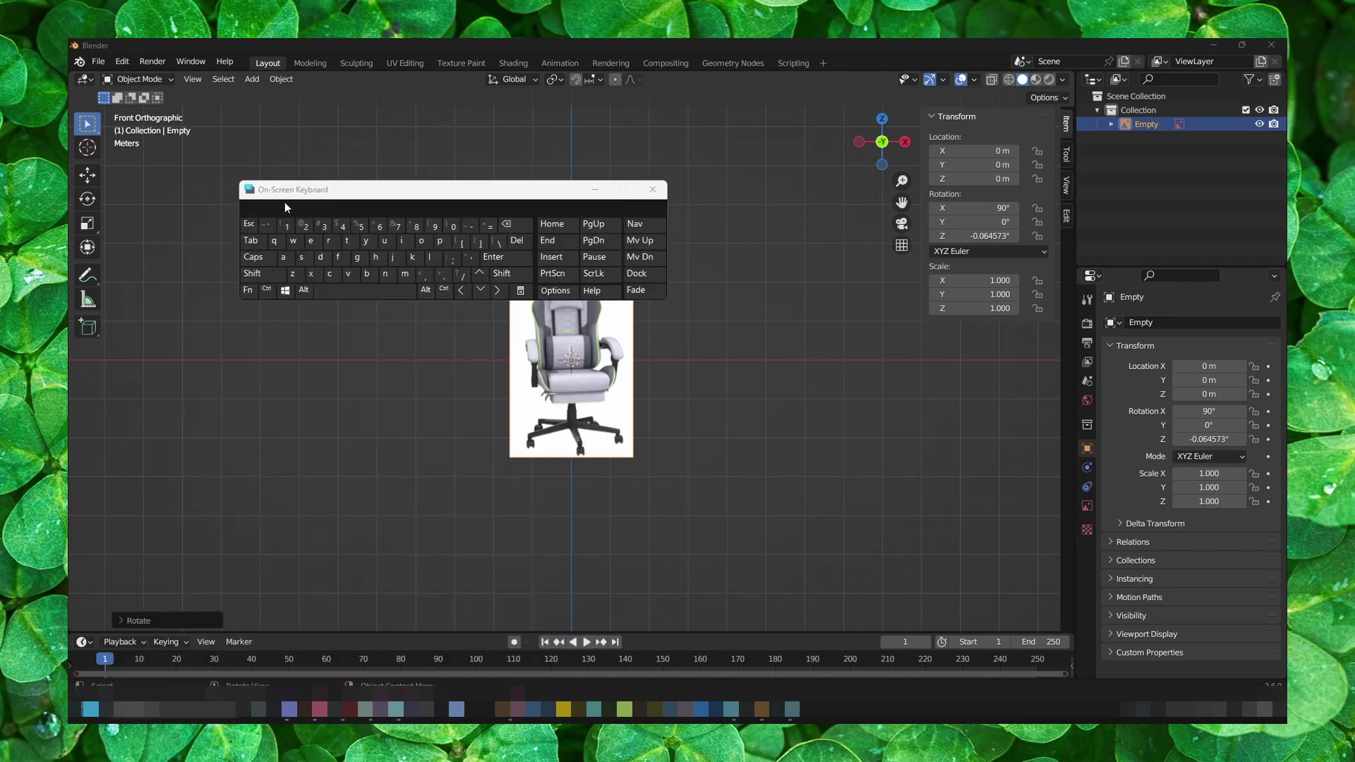
{"action": "left_click_drag", "start_coordinate": [298, 193], "coordinate": [569, 296]}
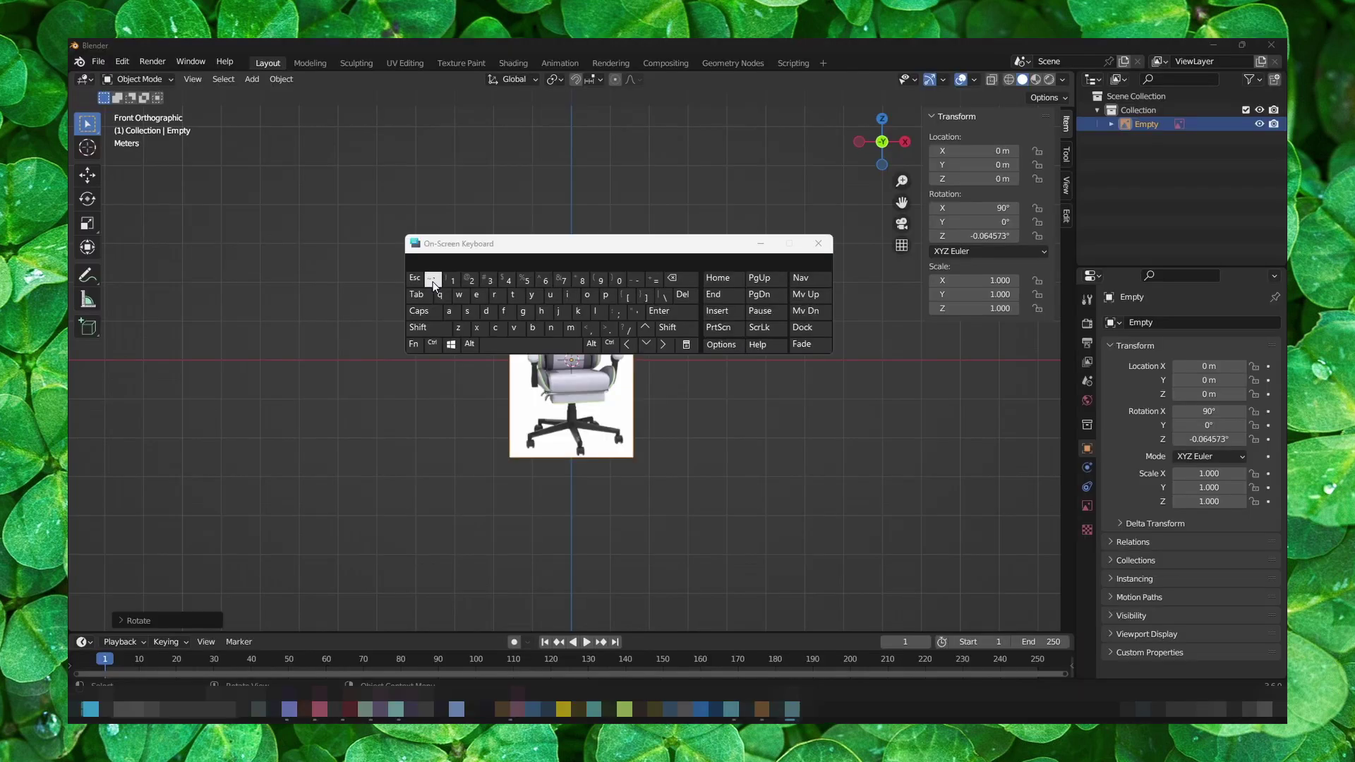
{"action": "left_click_drag", "start_coordinate": [778, 249], "coordinate": [1017, 281]}
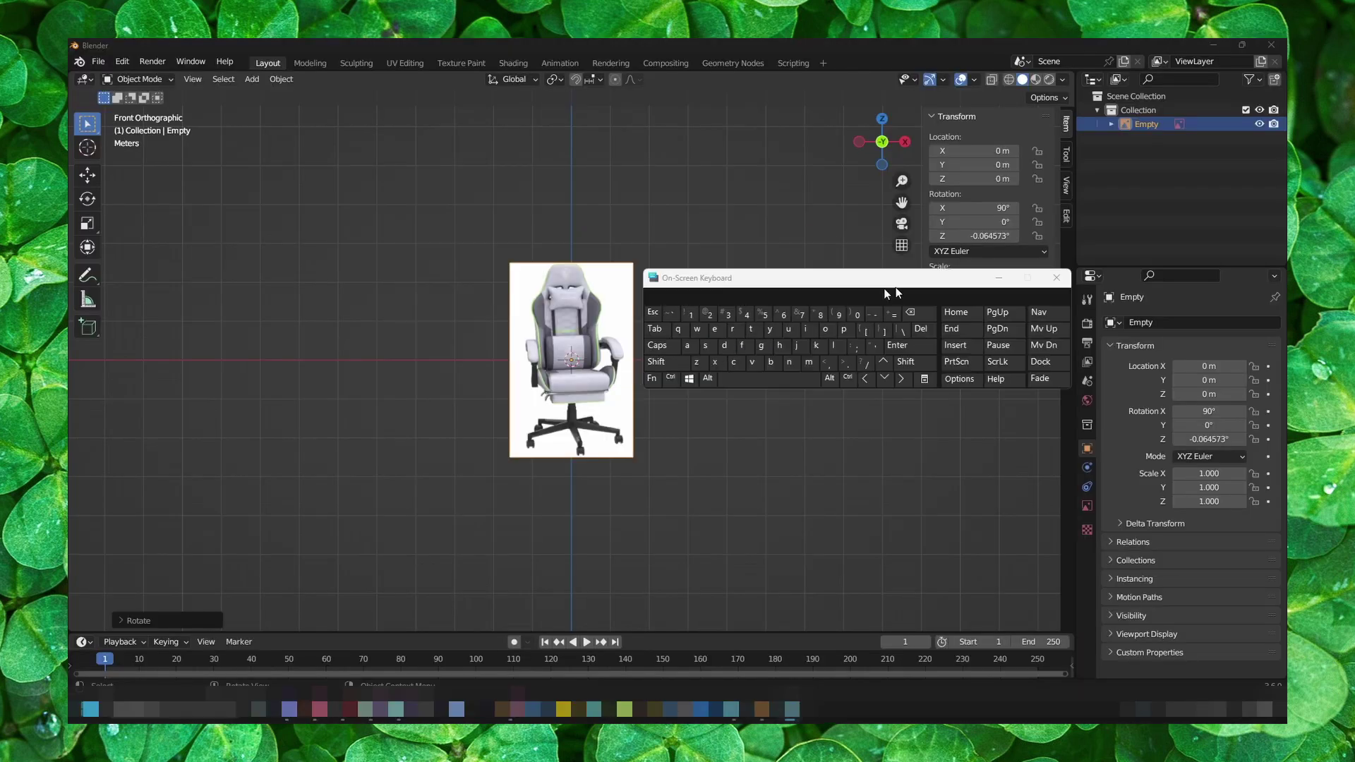
Close the on-screen keyboard and use the View pie to go Top, Front, then Back view
{"action": "left_click", "coordinate": [670, 312]}
{"action": "left_click", "coordinate": [1056, 277]}
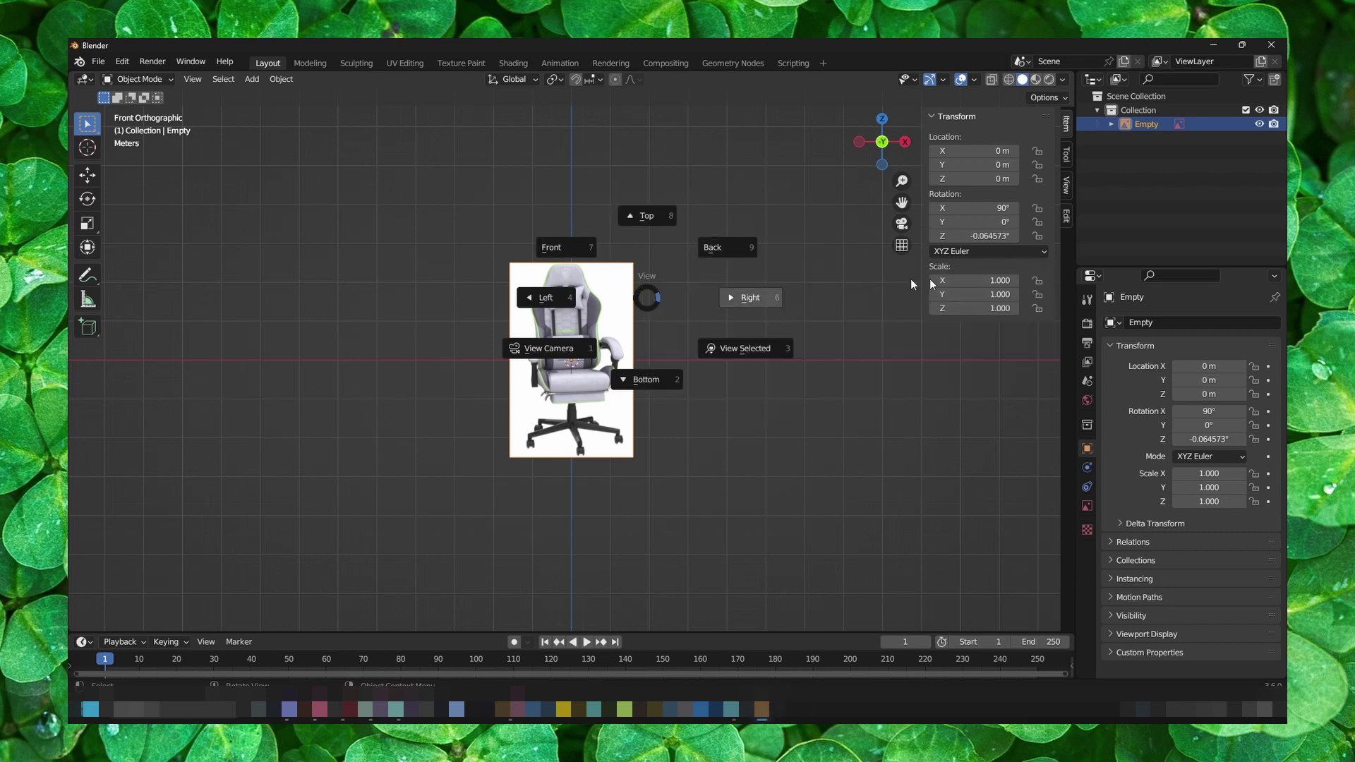
{"action": "left_click", "coordinate": [641, 221]}
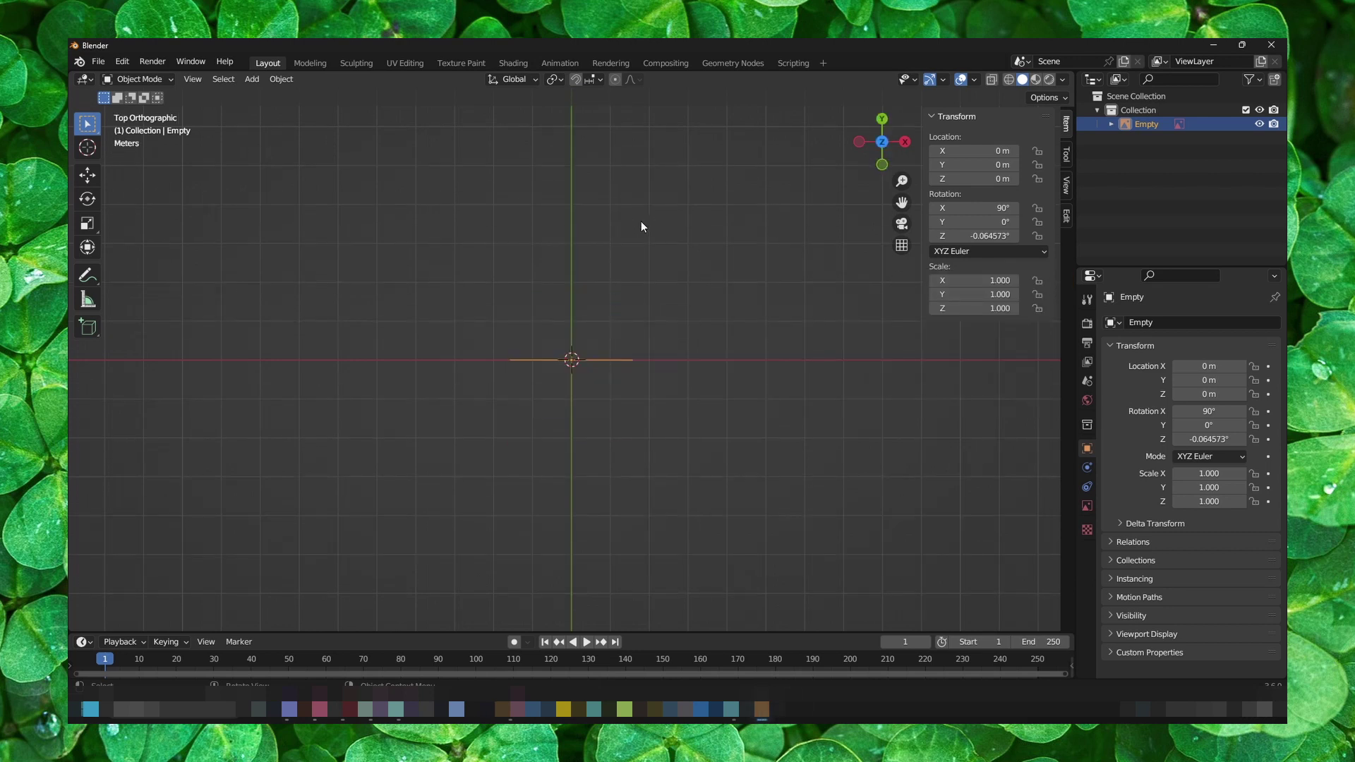
{"action": "key", "text": "grave"}
{"action": "left_click", "coordinate": [570, 208]}
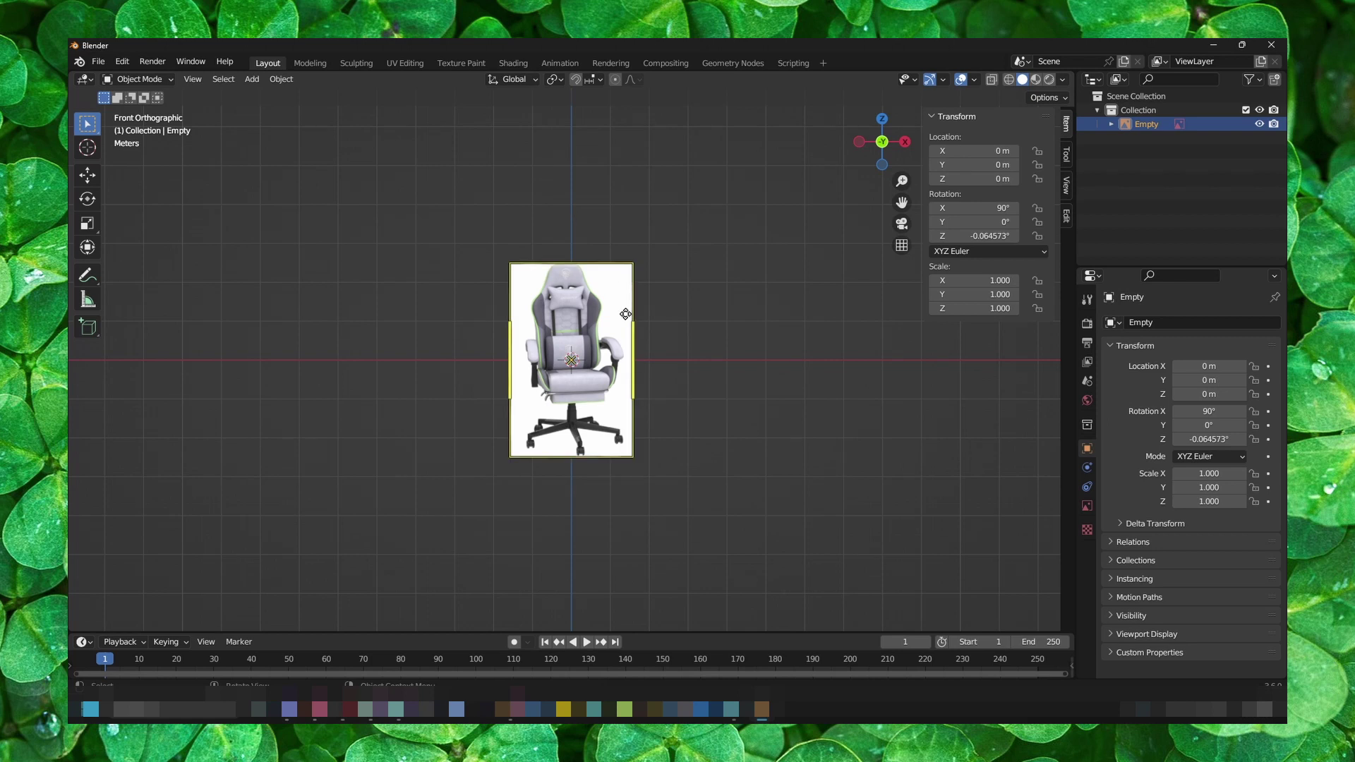
{"action": "key", "text": "grave"}
{"action": "left_click", "coordinate": [768, 260]}
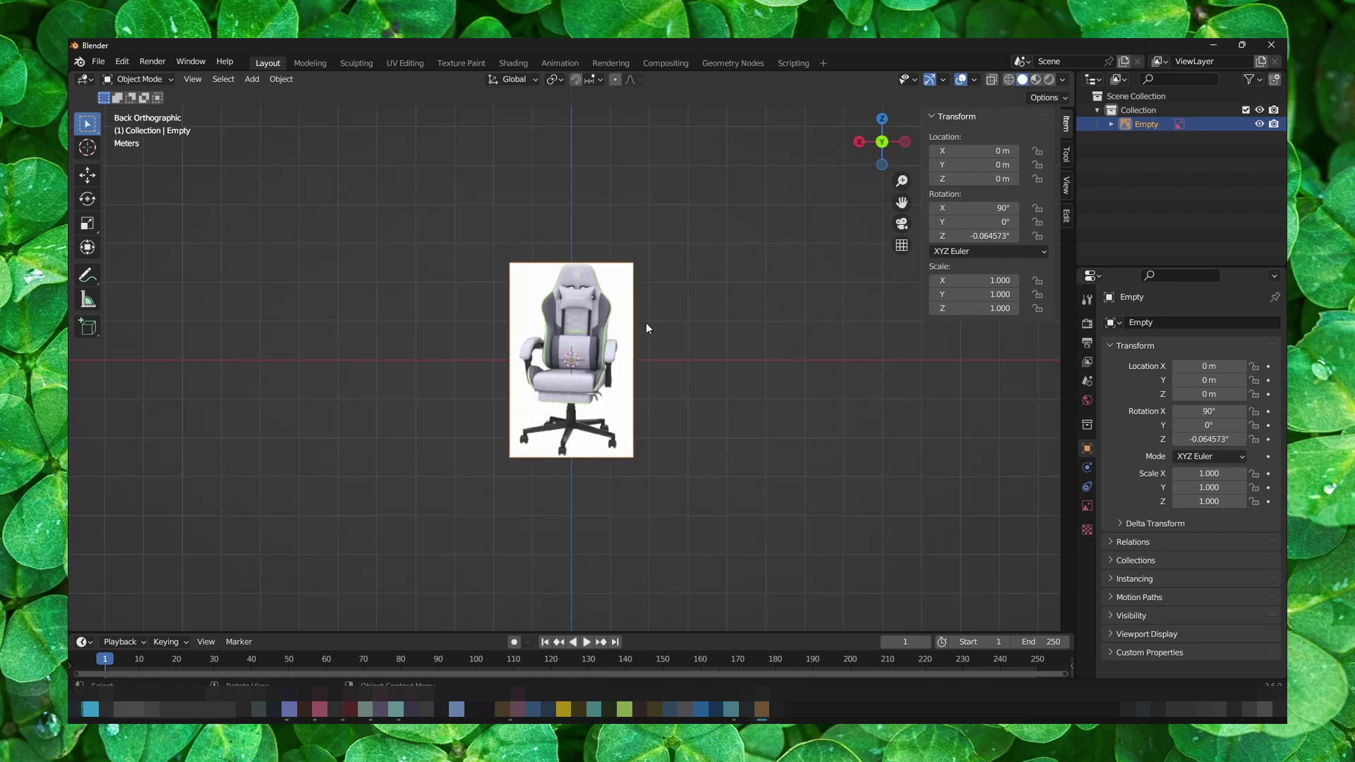
Add back.png from Downloads as a second reference image and view it at an angle
{"action": "key", "text": "shift+a"}
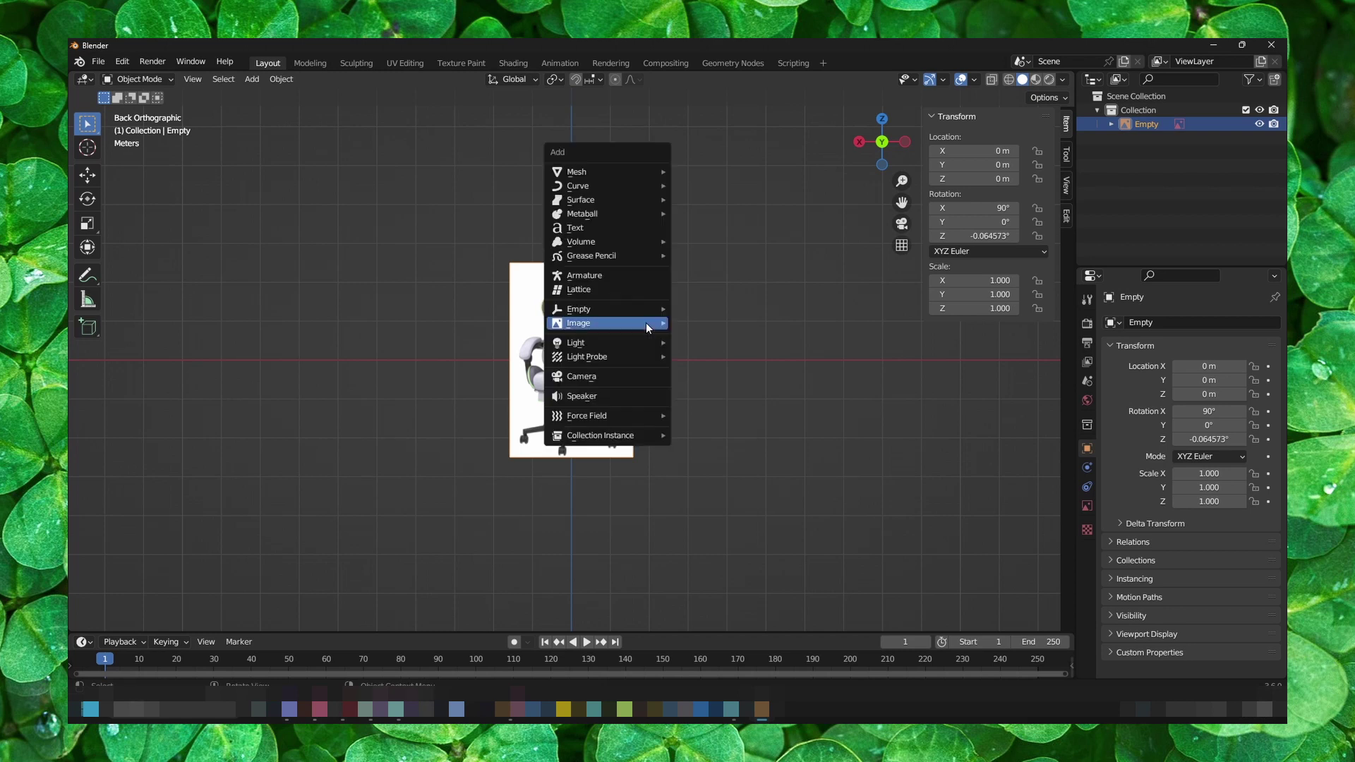
{"action": "left_click", "coordinate": [699, 324]}
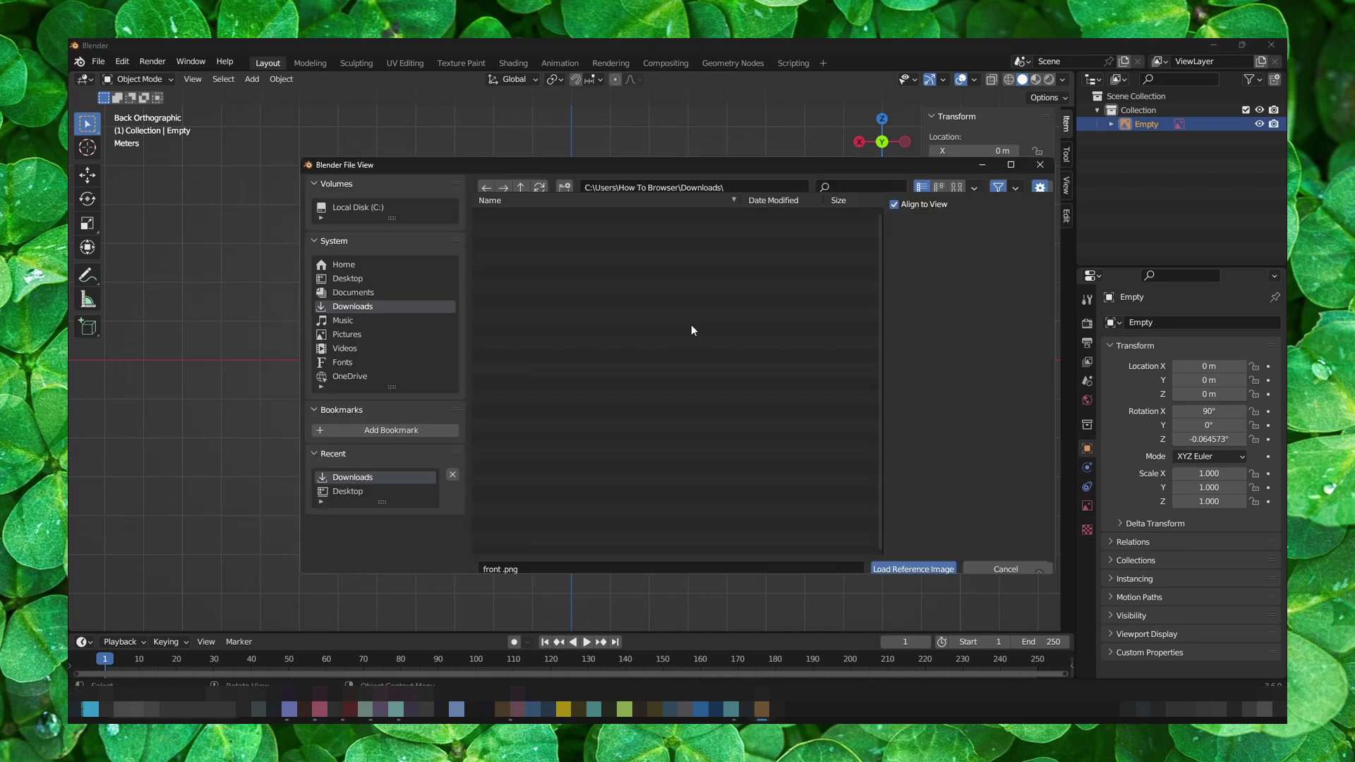
{"action": "left_click", "coordinate": [509, 225]}
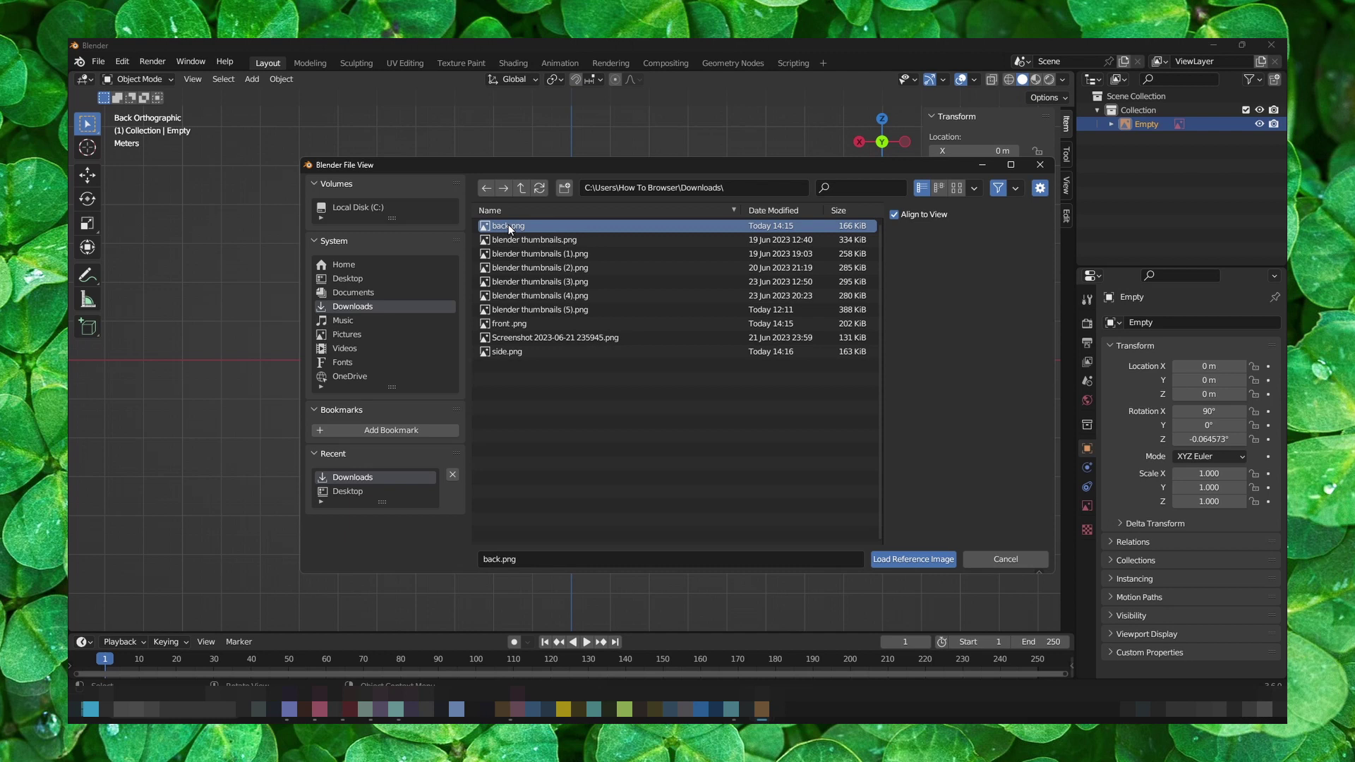
{"action": "left_click", "coordinate": [909, 559]}
{"action": "middle_click_drag", "start_coordinate": [636, 342], "coordinate": [586, 362]}
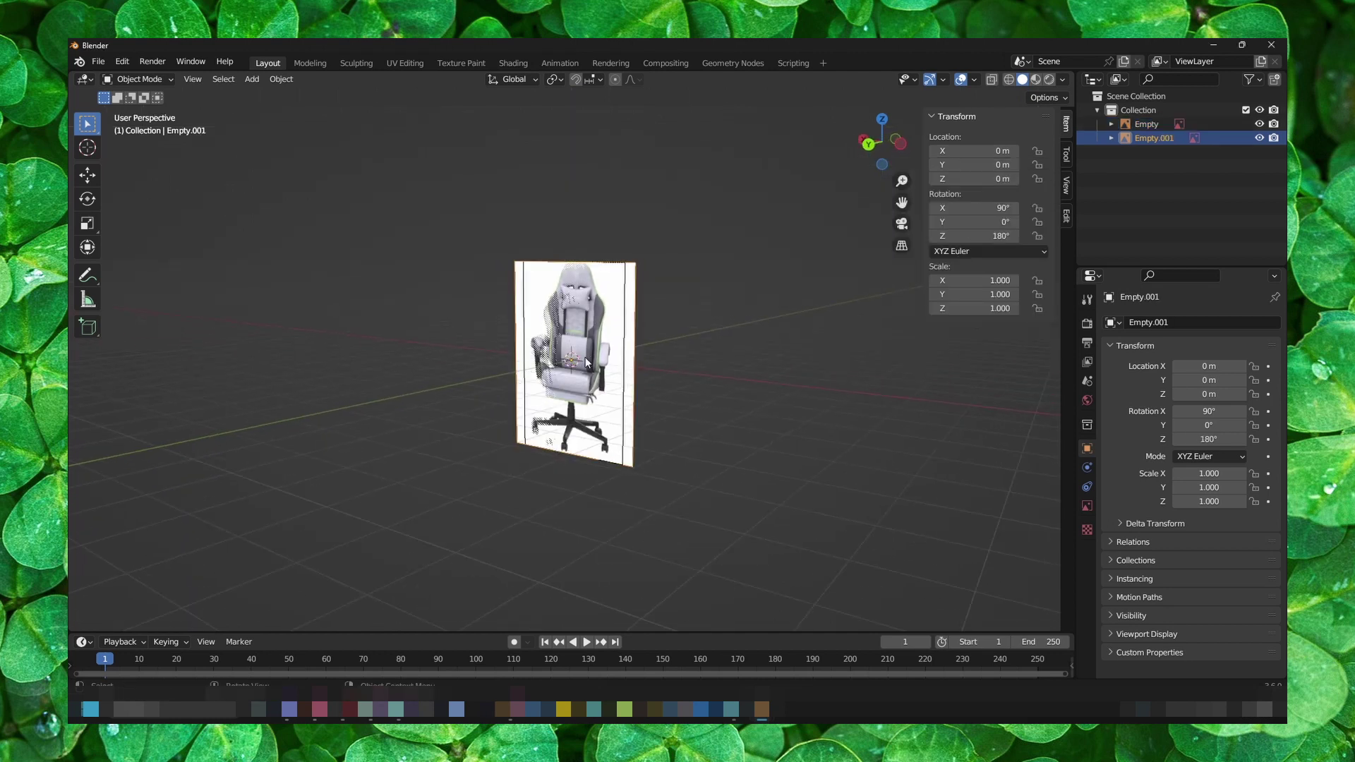
Cycle Back, Top and Front views via the View pie, then select the front chair image Empty
{"action": "mouse_move", "coordinate": [585, 362]}
{"action": "middle_mouse_down"}
{"action": "mouse_move", "coordinate": [706, 342]}
{"action": "mouse_move", "coordinate": [652, 309]}
{"action": "middle_mouse_up"}
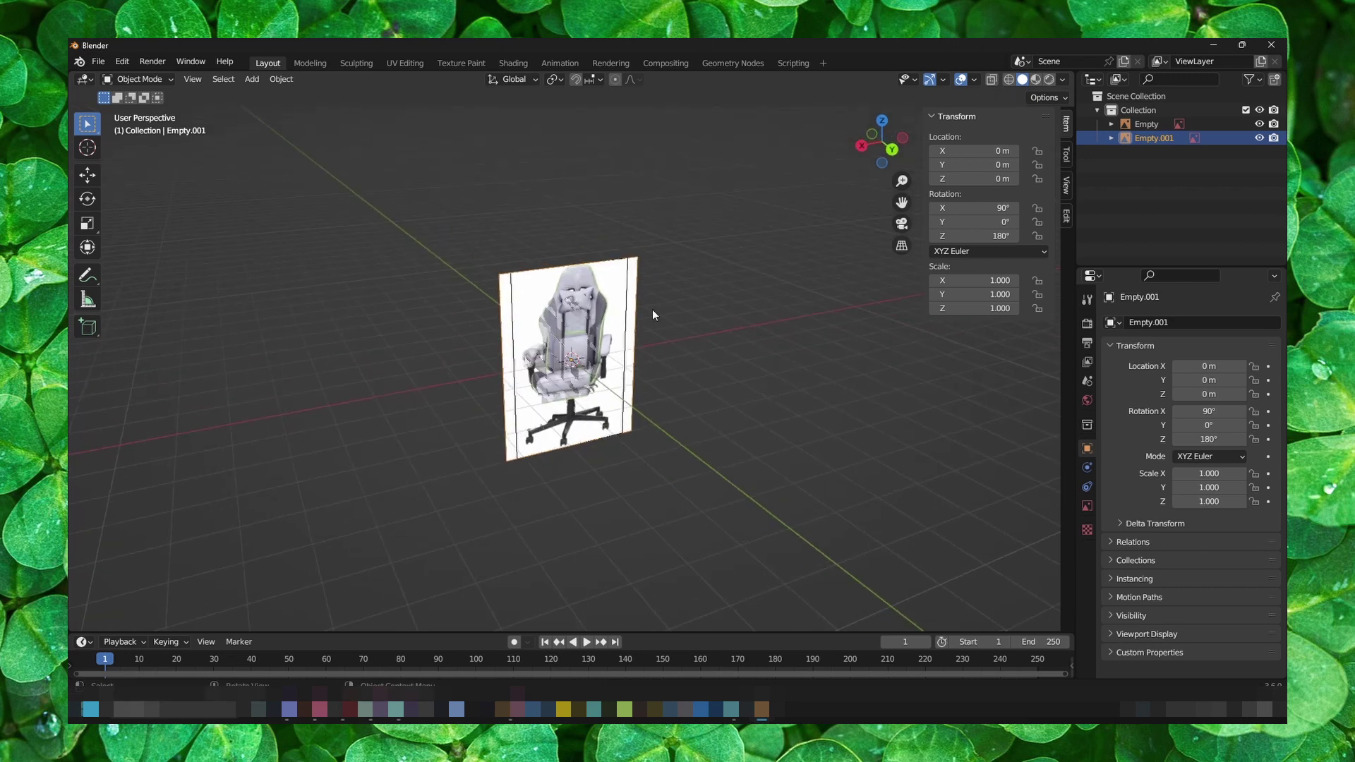
{"action": "key", "text": "grave"}
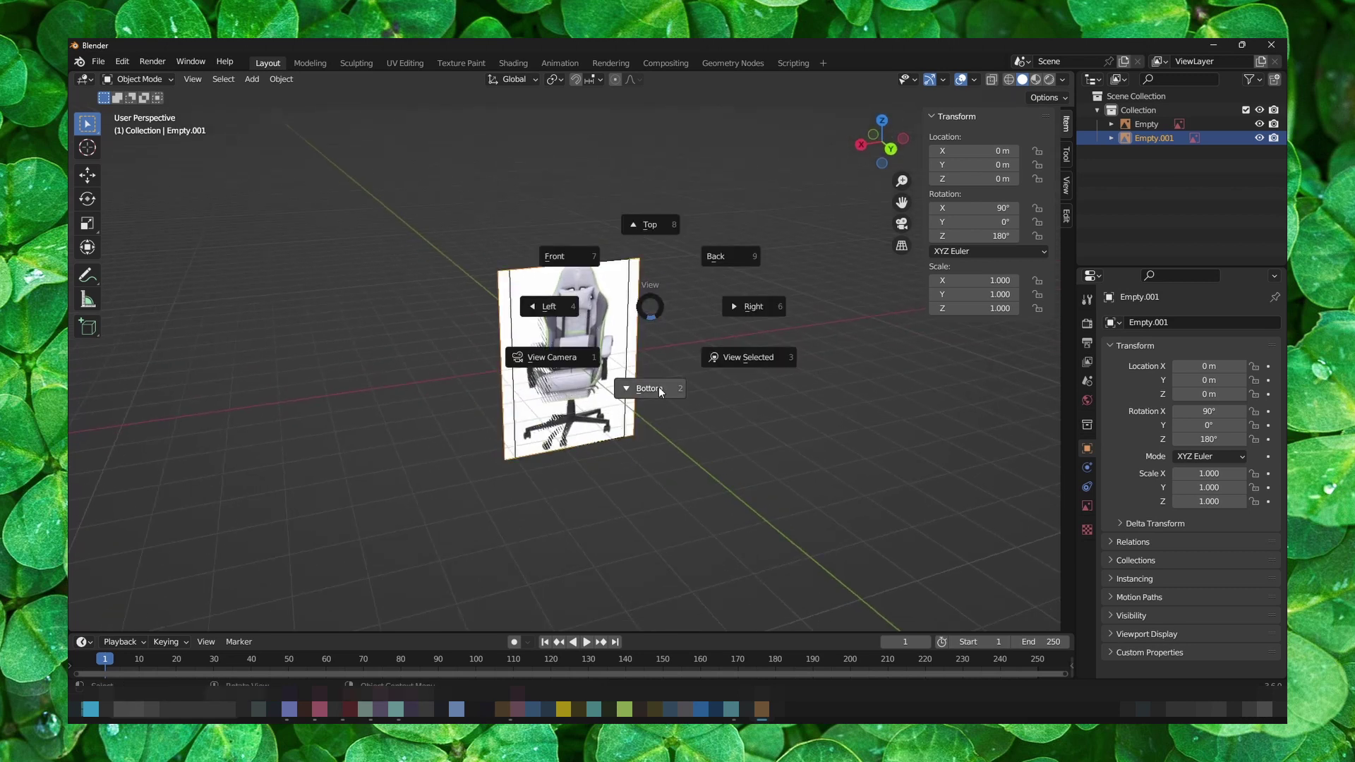
{"action": "left_click", "coordinate": [729, 259]}
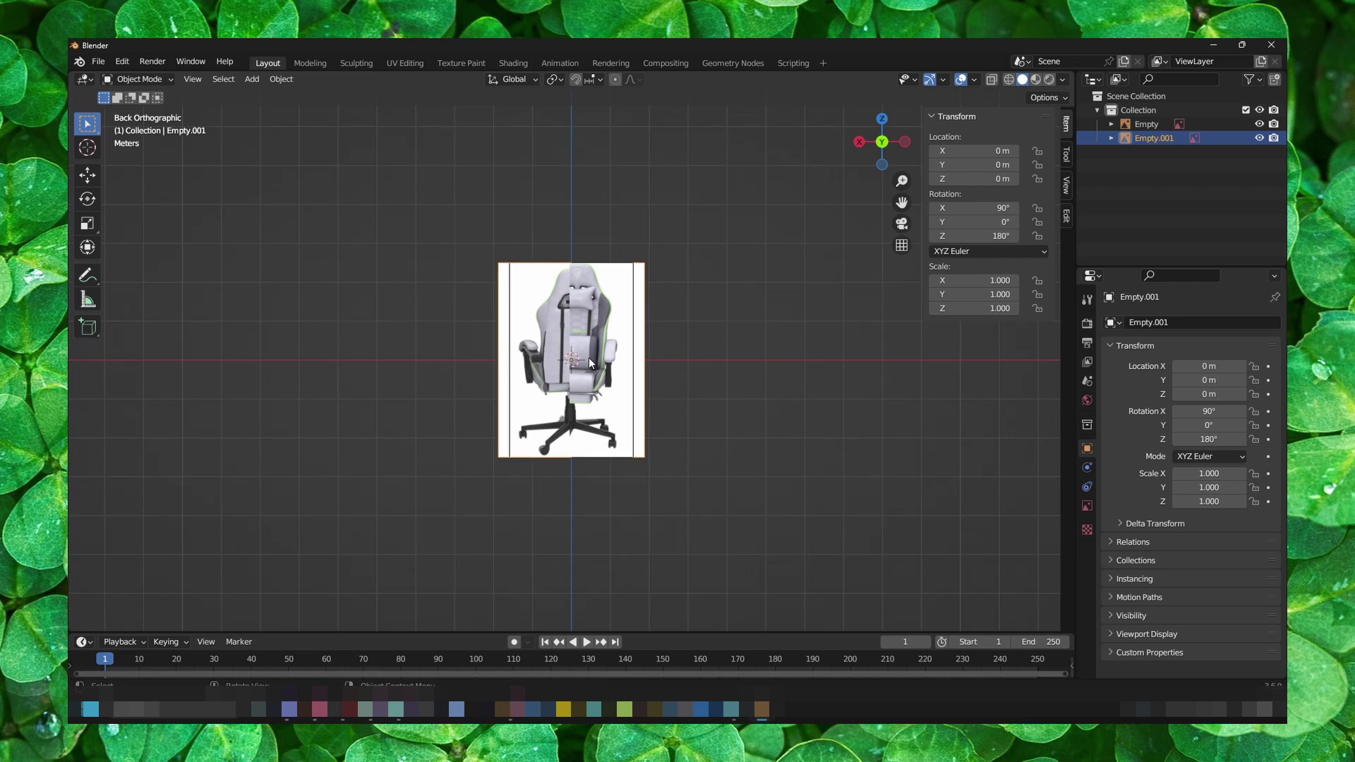
{"action": "key", "text": "KP_1"}
{"action": "key", "text": "grave"}
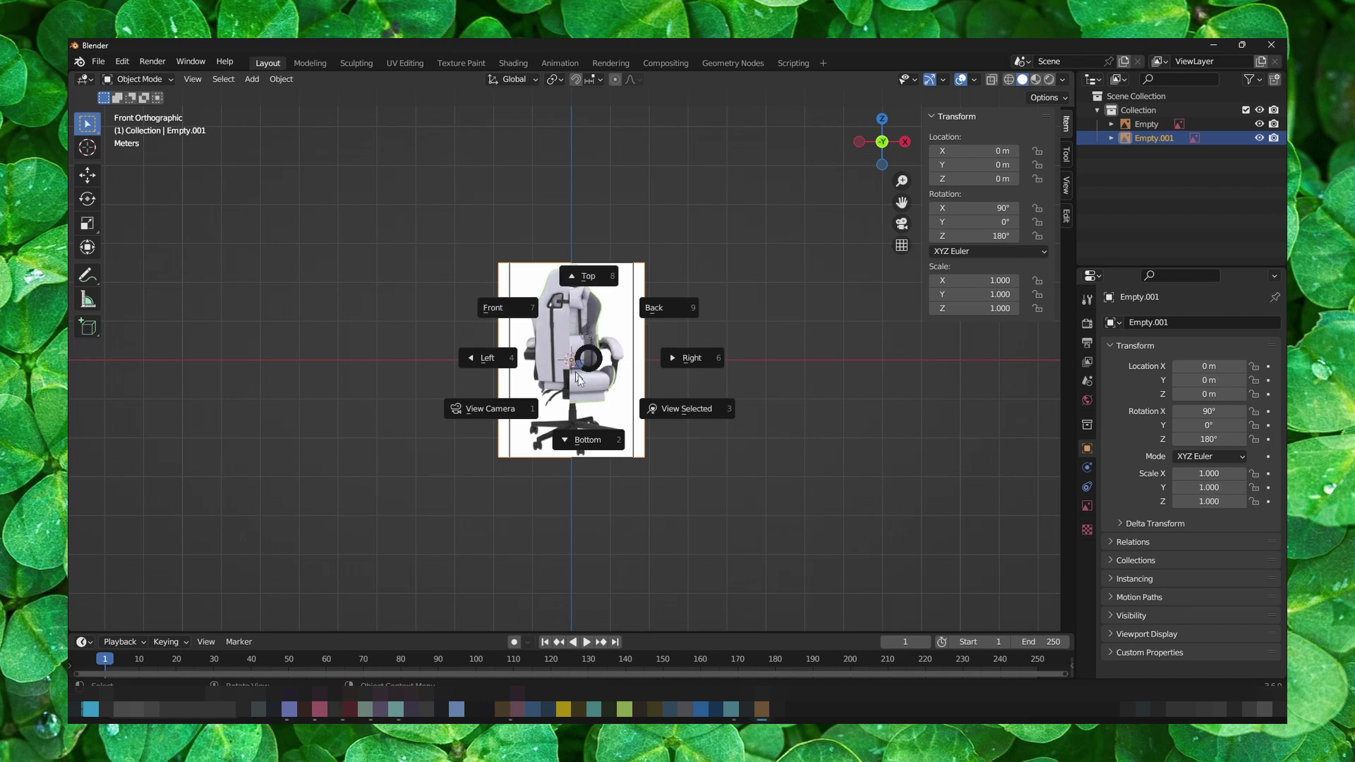
{"action": "left_click", "coordinate": [539, 310]}
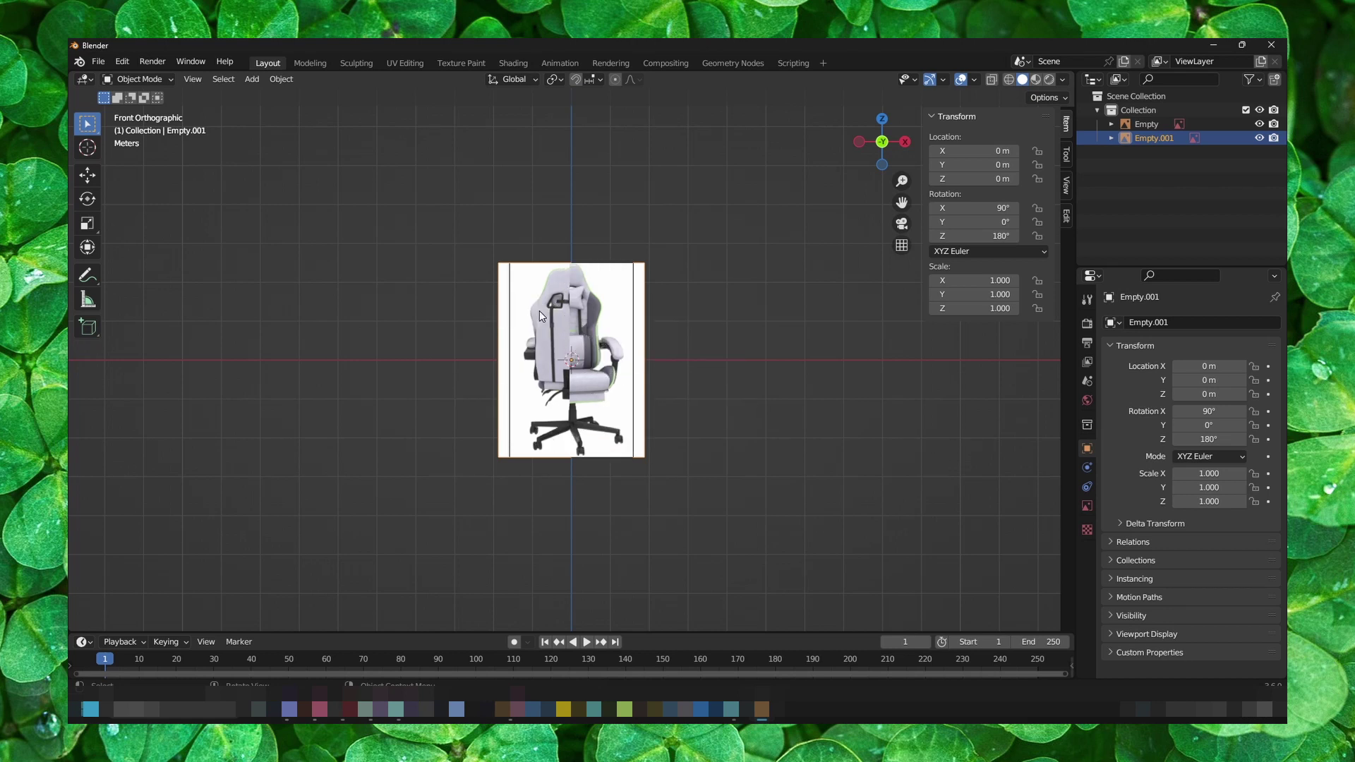
{"action": "key", "text": "grave"}
{"action": "left_click", "coordinate": [581, 249]}
{"action": "key", "text": "grave"}
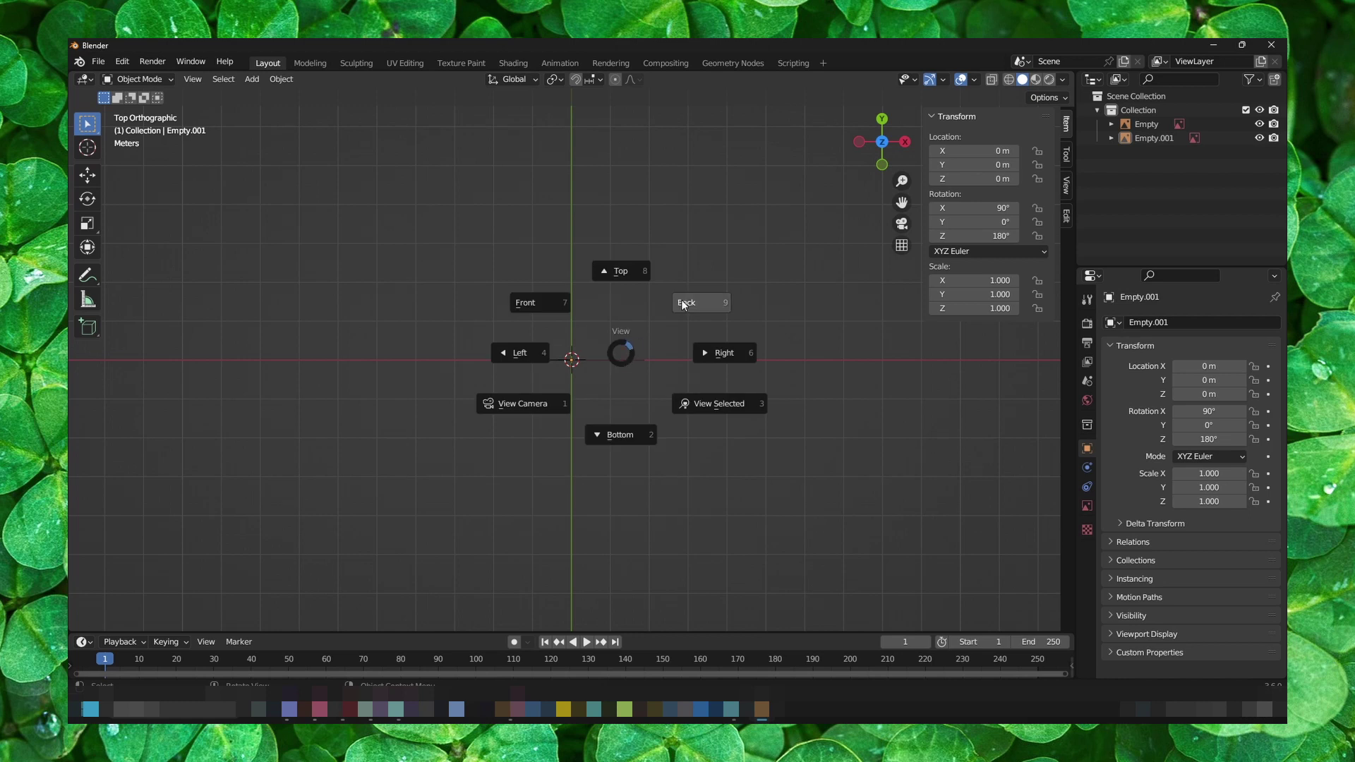
{"action": "left_click", "coordinate": [683, 304]}
{"action": "key", "text": "KP_1"}
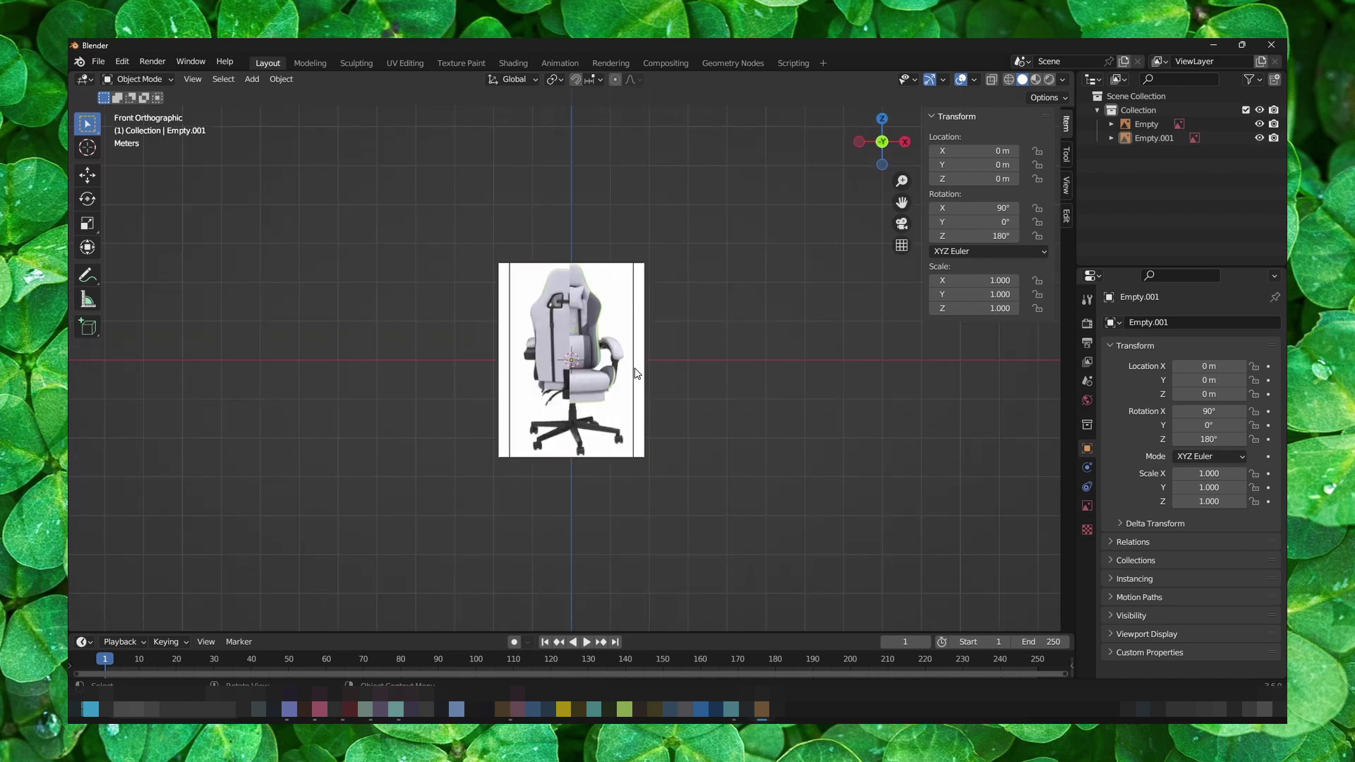
{"action": "left_click", "coordinate": [614, 362]}
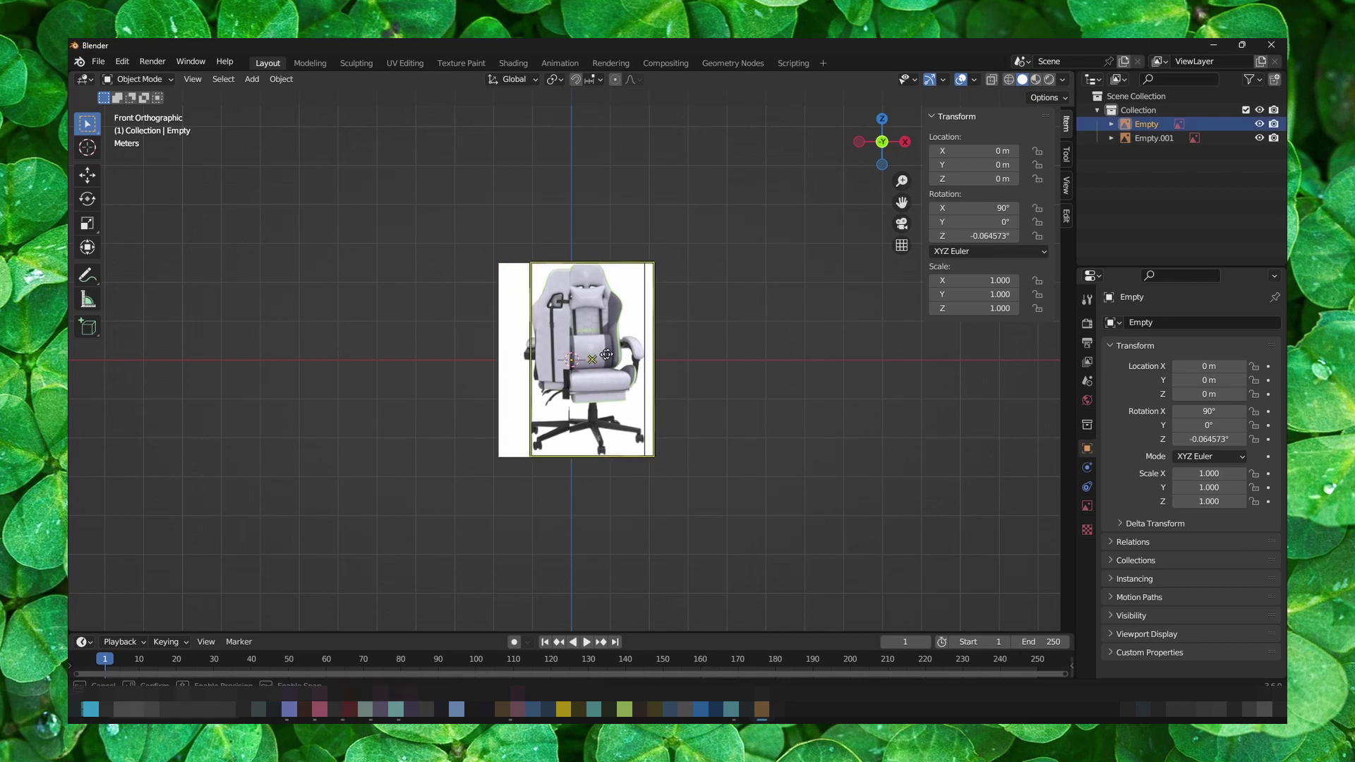
Grab the front chair image sideways to sit beside the back one and show its Object Data settings
{"action": "key", "text": "g"}
{"action": "left_click", "coordinate": [730, 360]}
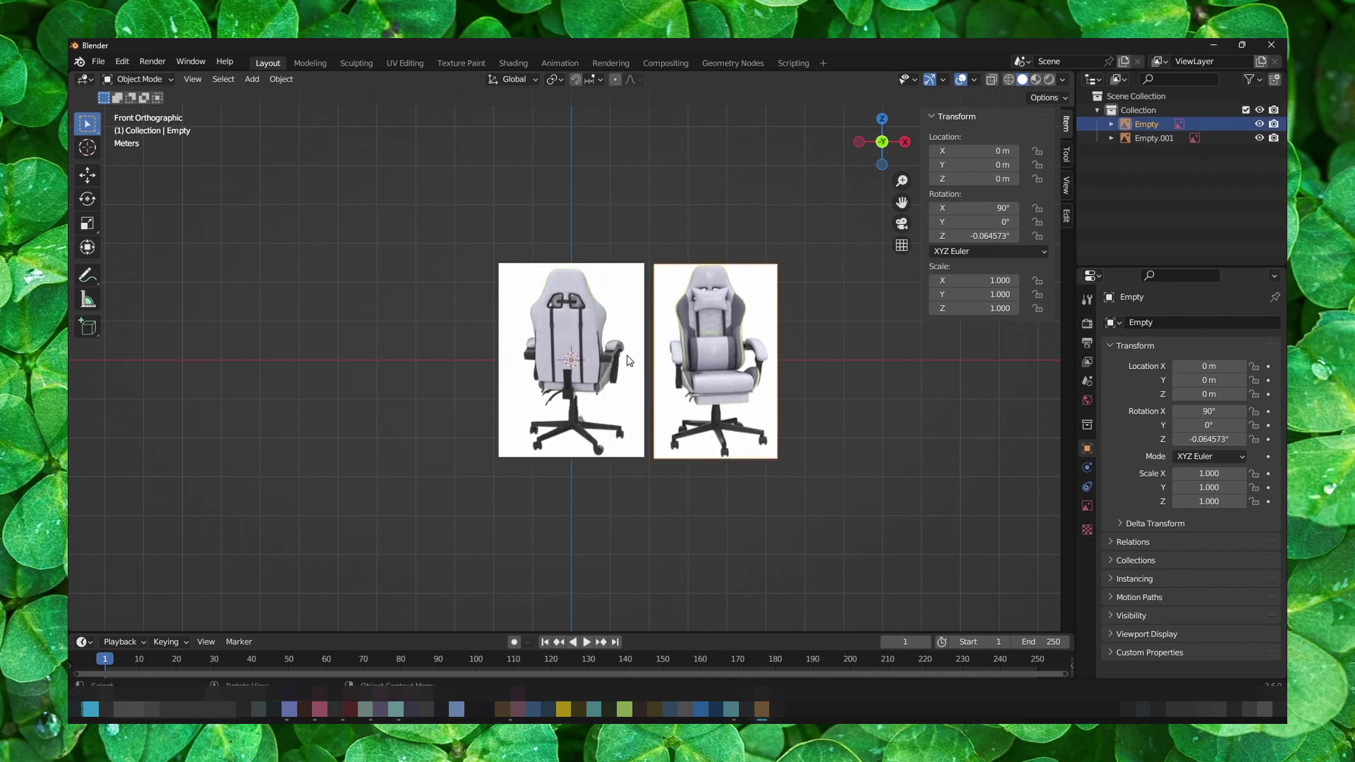
{"action": "left_click", "coordinate": [1087, 505]}
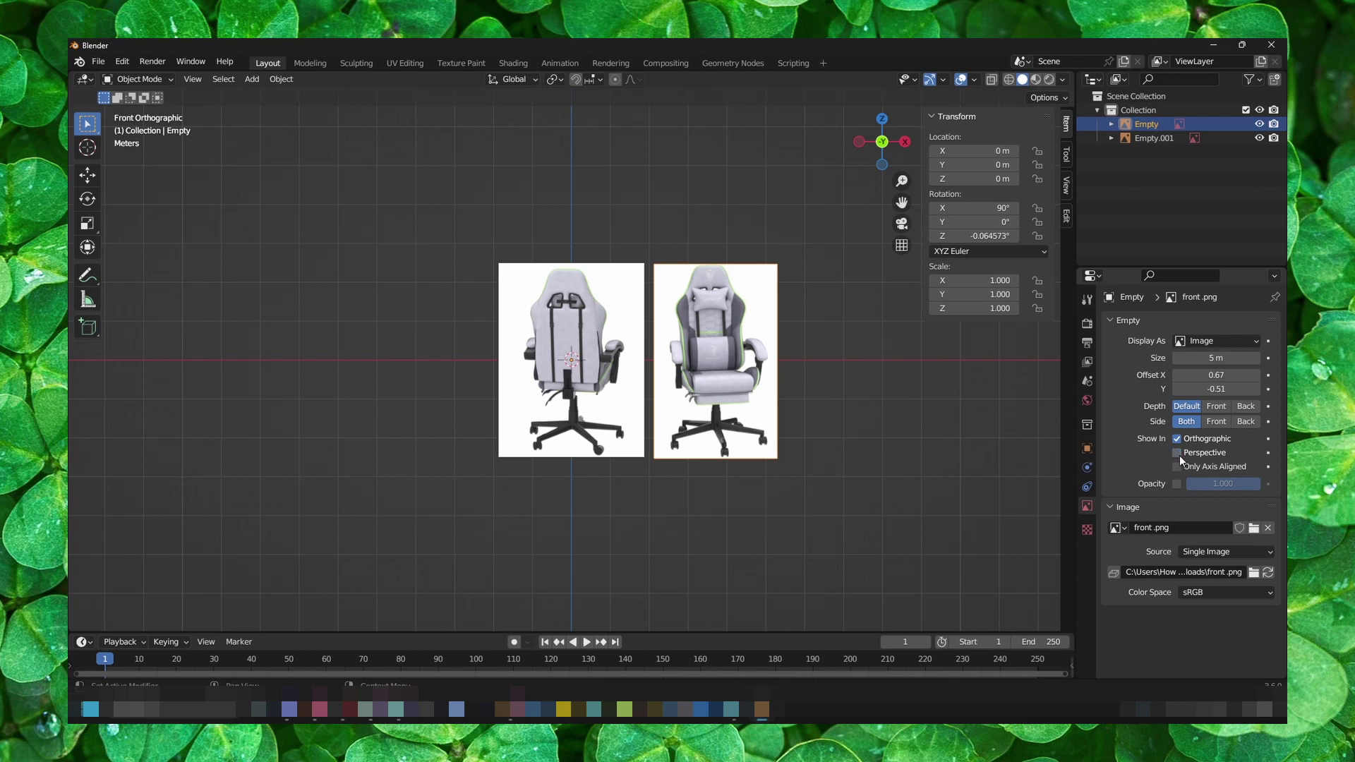
Select Empty.001, uncheck Show In > Perspective for the back photo, then select Empty
{"action": "left_click", "coordinate": [557, 390]}
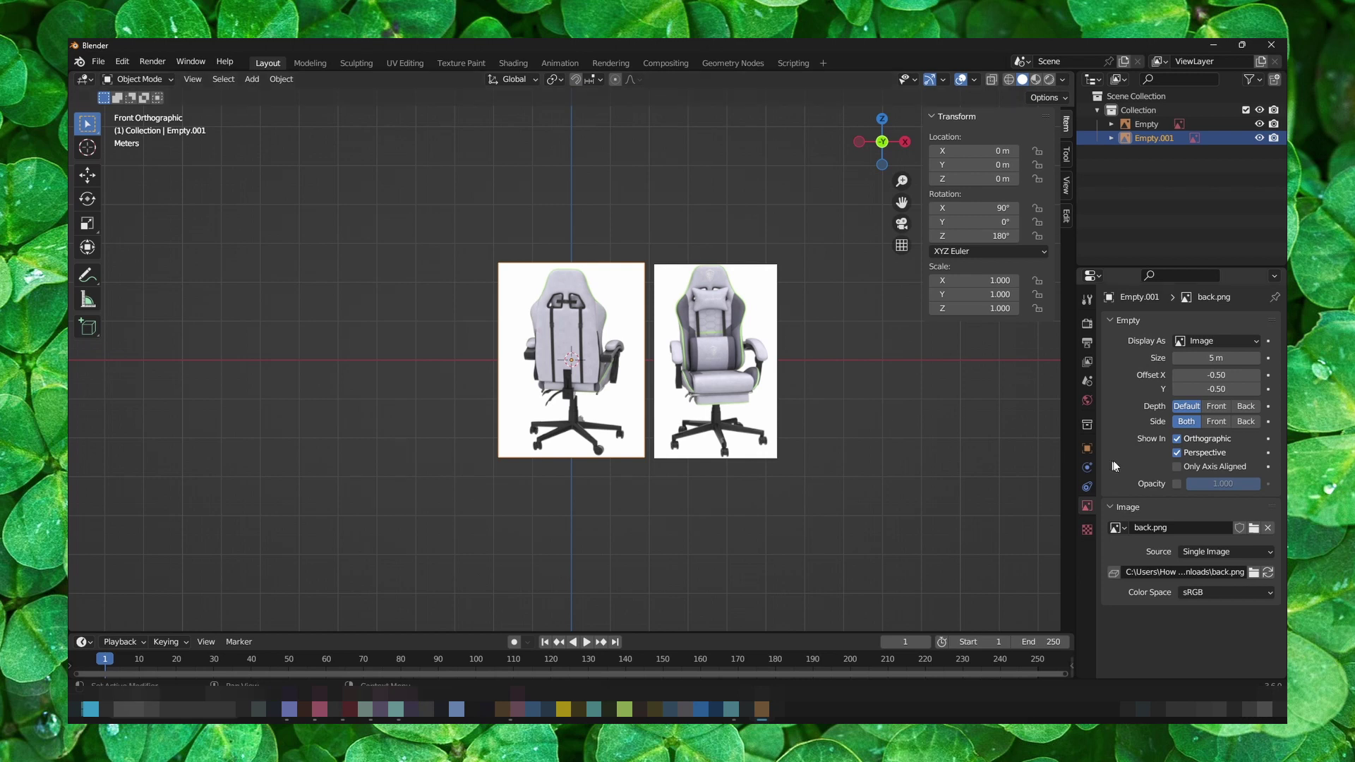
{"action": "left_click", "coordinate": [1177, 452]}
{"action": "left_click", "coordinate": [705, 390]}
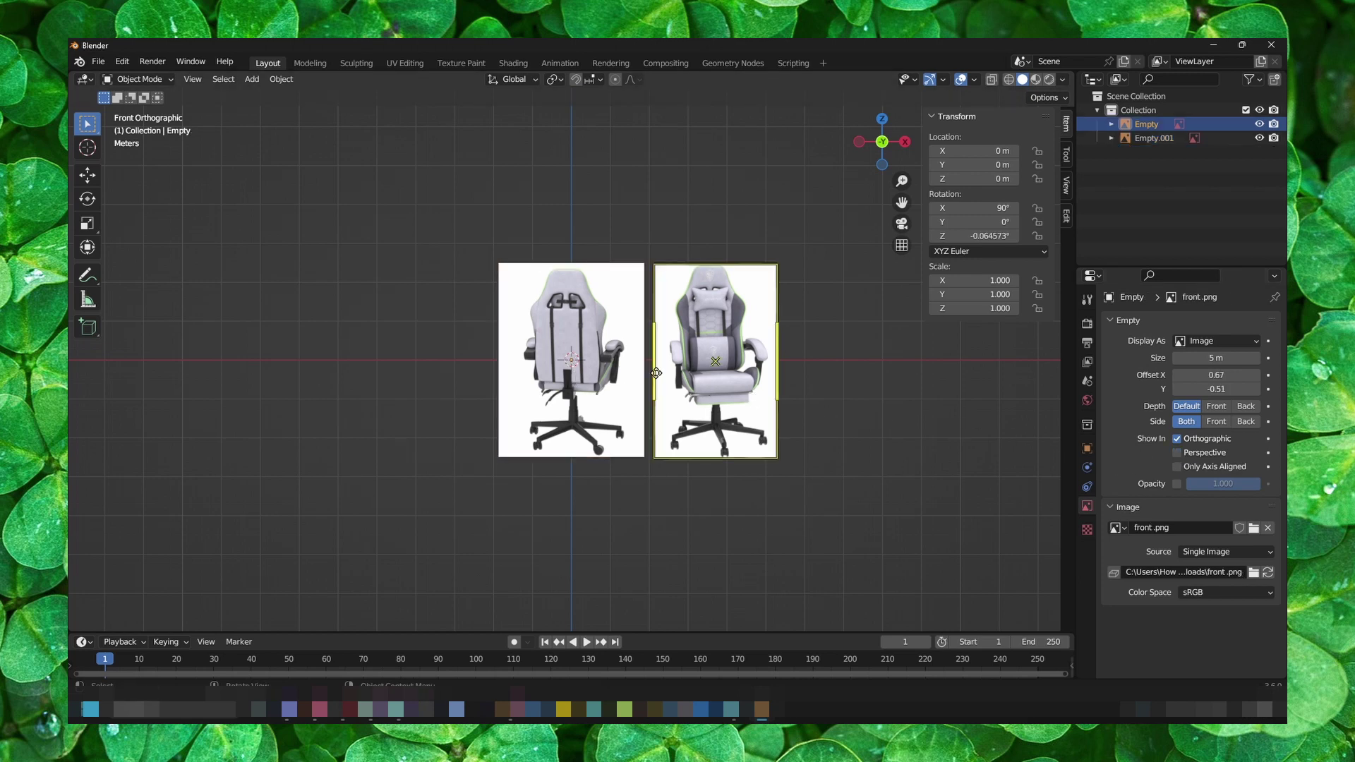
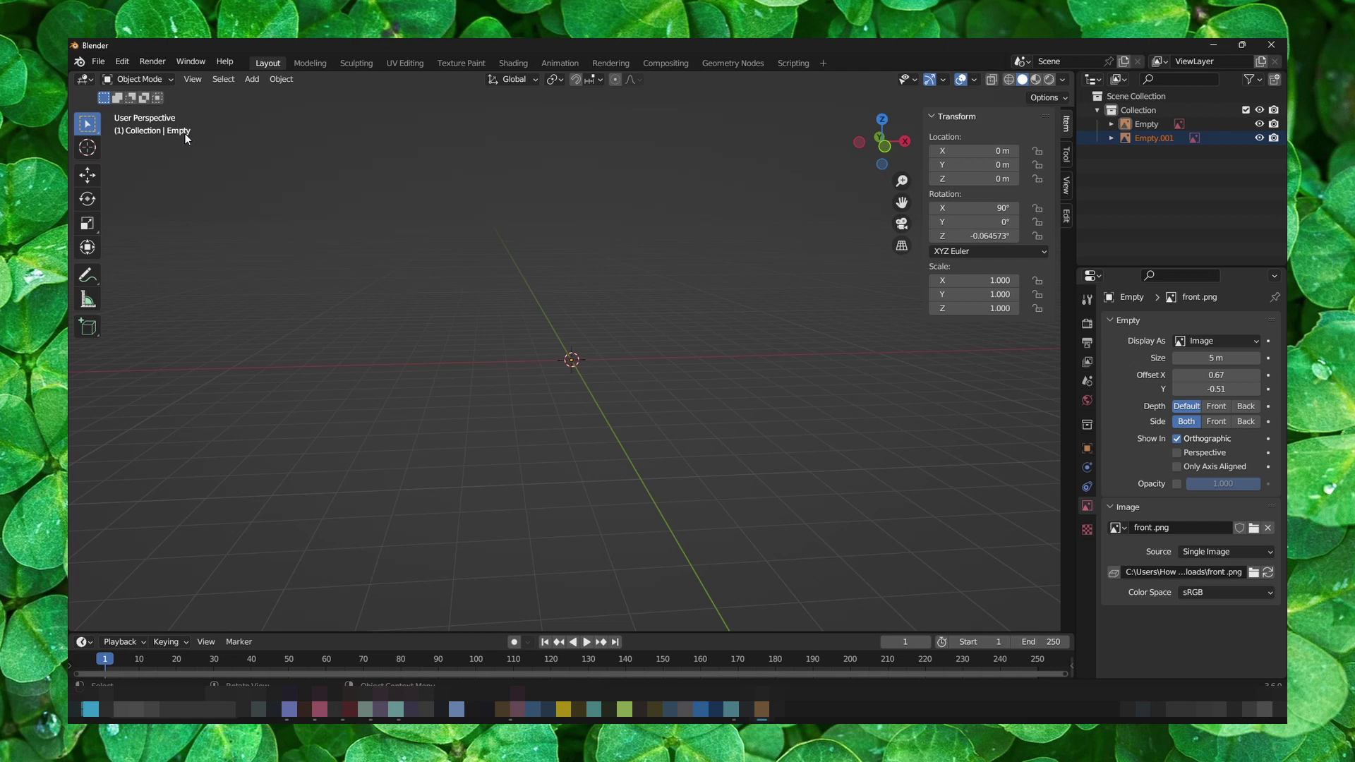
From the Back view, move the front chair image empty onto the back image at the origin
{"action": "middle_click_drag", "start_coordinate": [605, 375], "coordinate": [623, 399]}
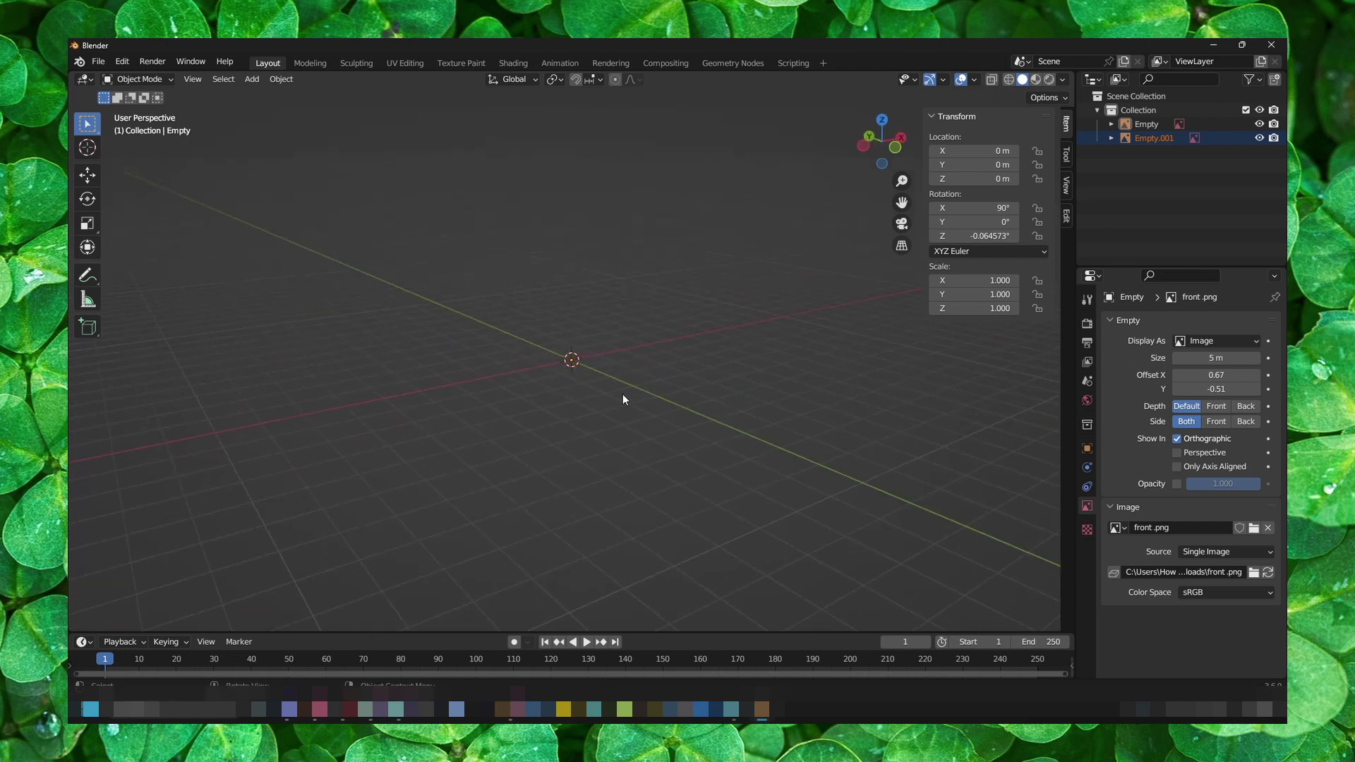
{"action": "key", "text": "grave"}
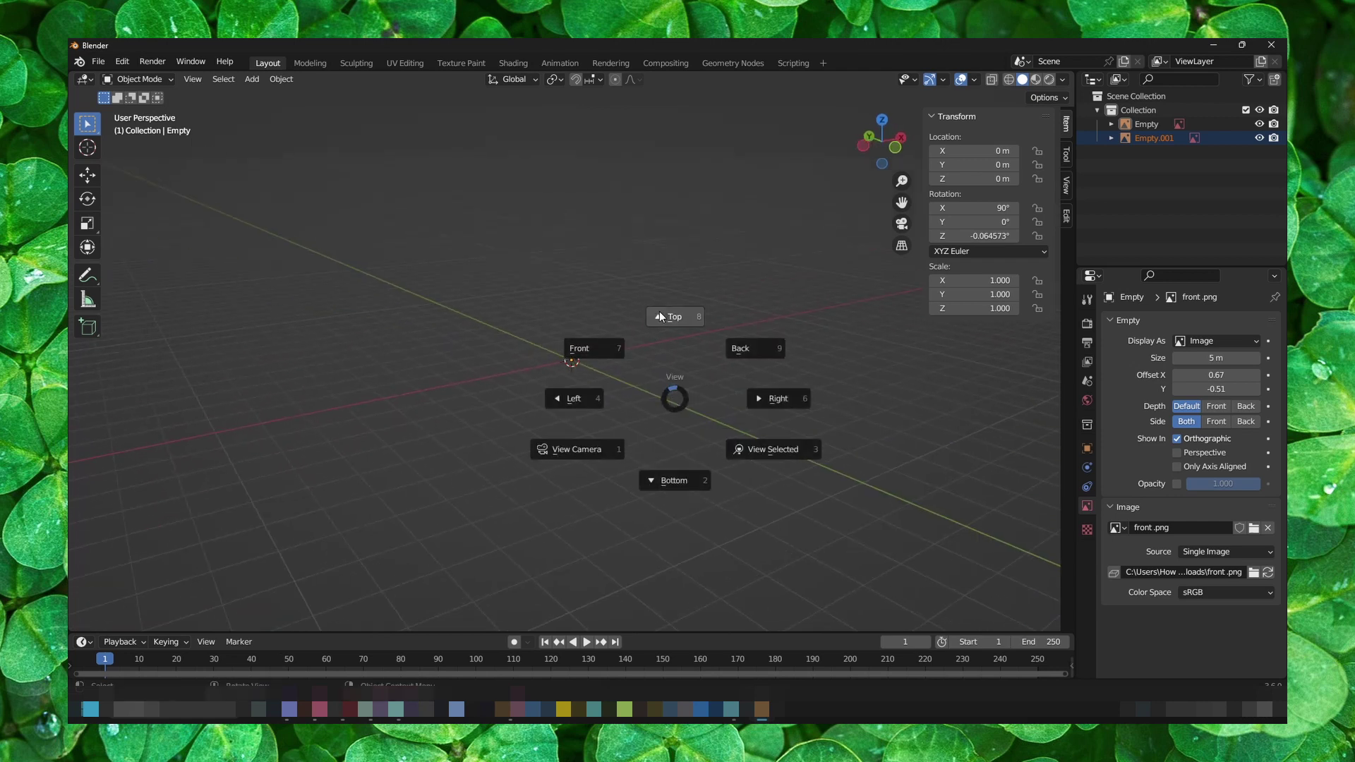
{"action": "left_click", "coordinate": [761, 349]}
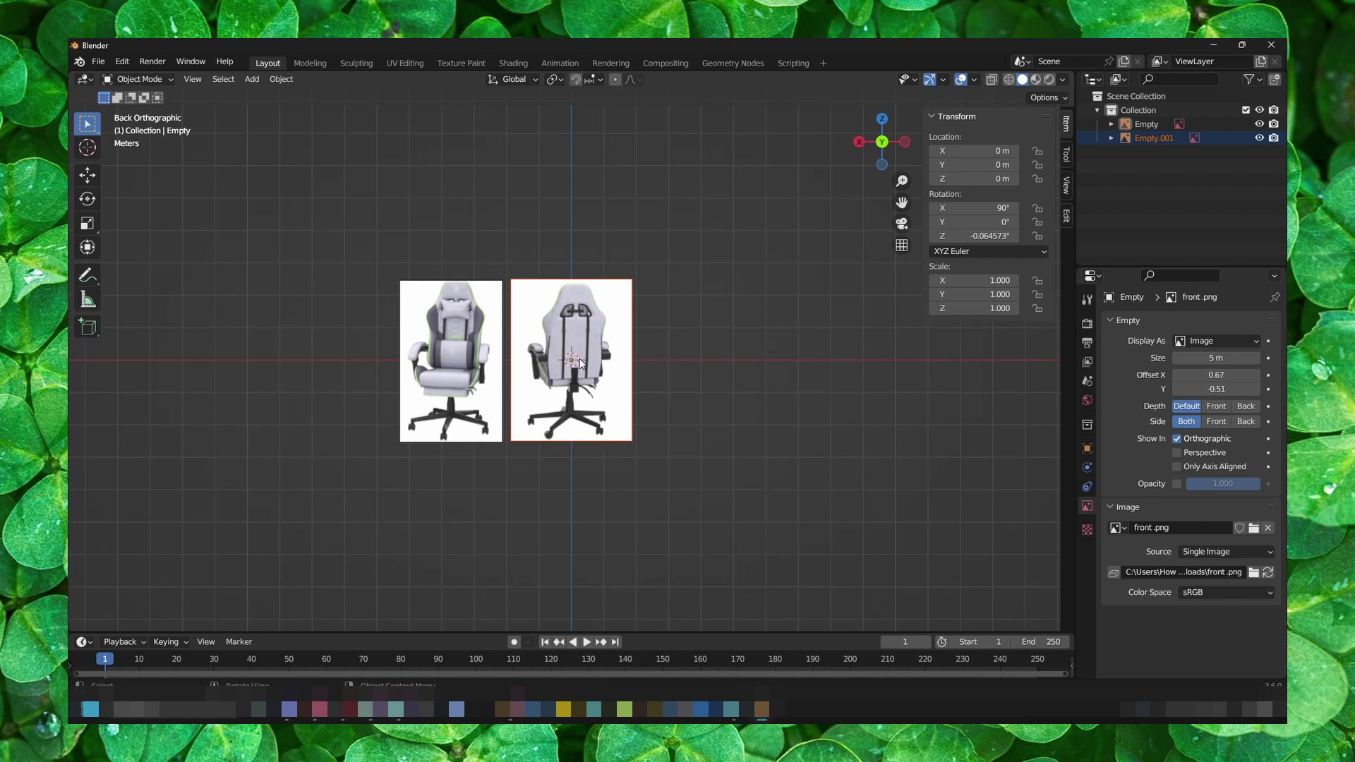
{"action": "left_click", "coordinate": [456, 369]}
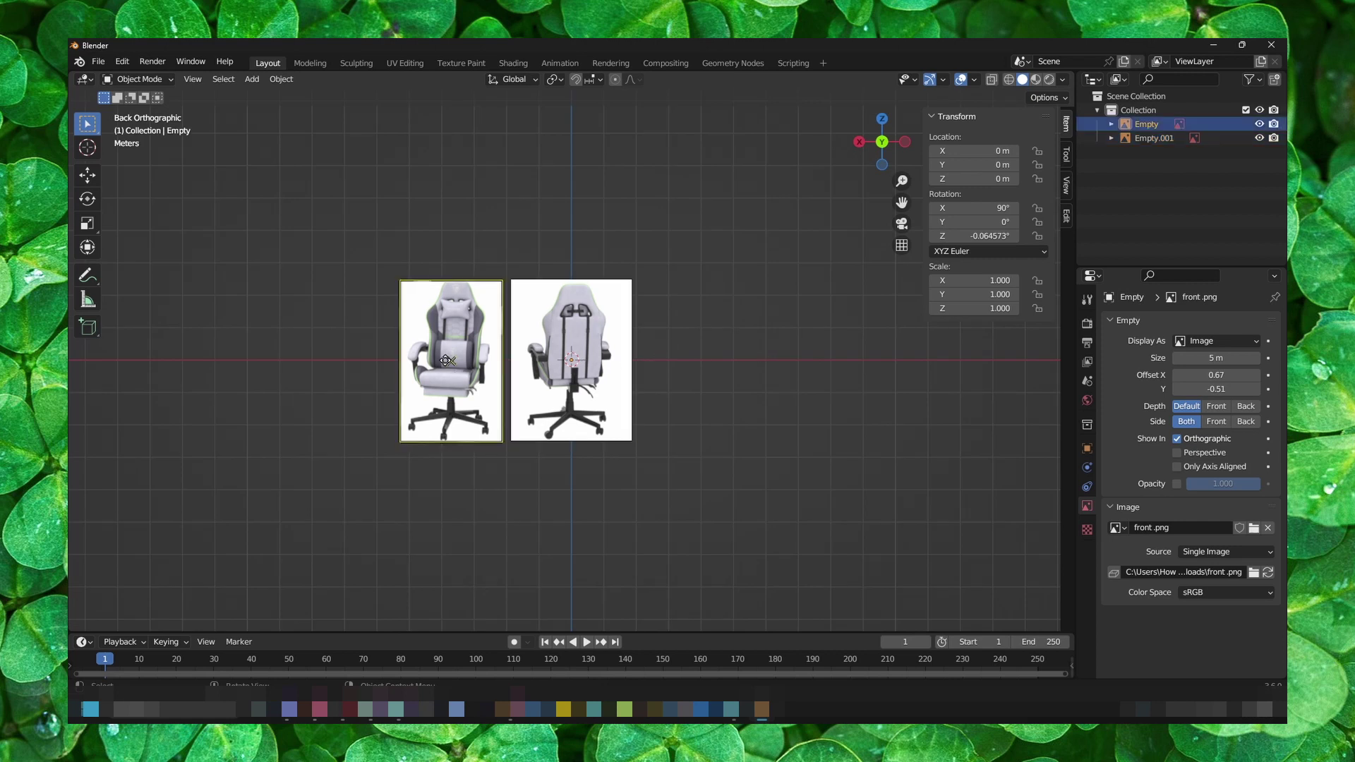
{"action": "key", "text": "g"}
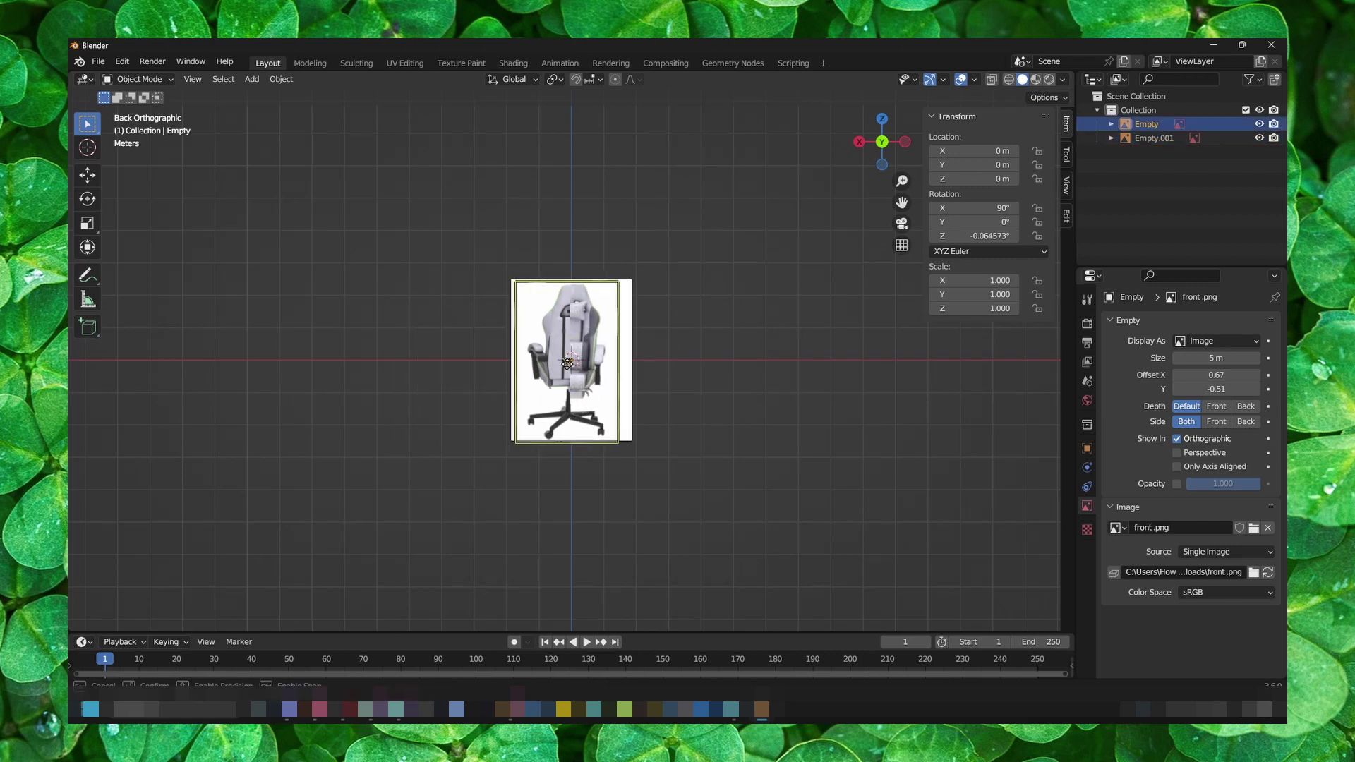
{"action": "left_click", "coordinate": [578, 363]}
{"action": "middle_click_drag", "start_coordinate": [577, 363], "coordinate": [628, 392]}
Enable Perspective under Show In so the front chair image shows in perspective views
{"action": "key", "text": "grave"}
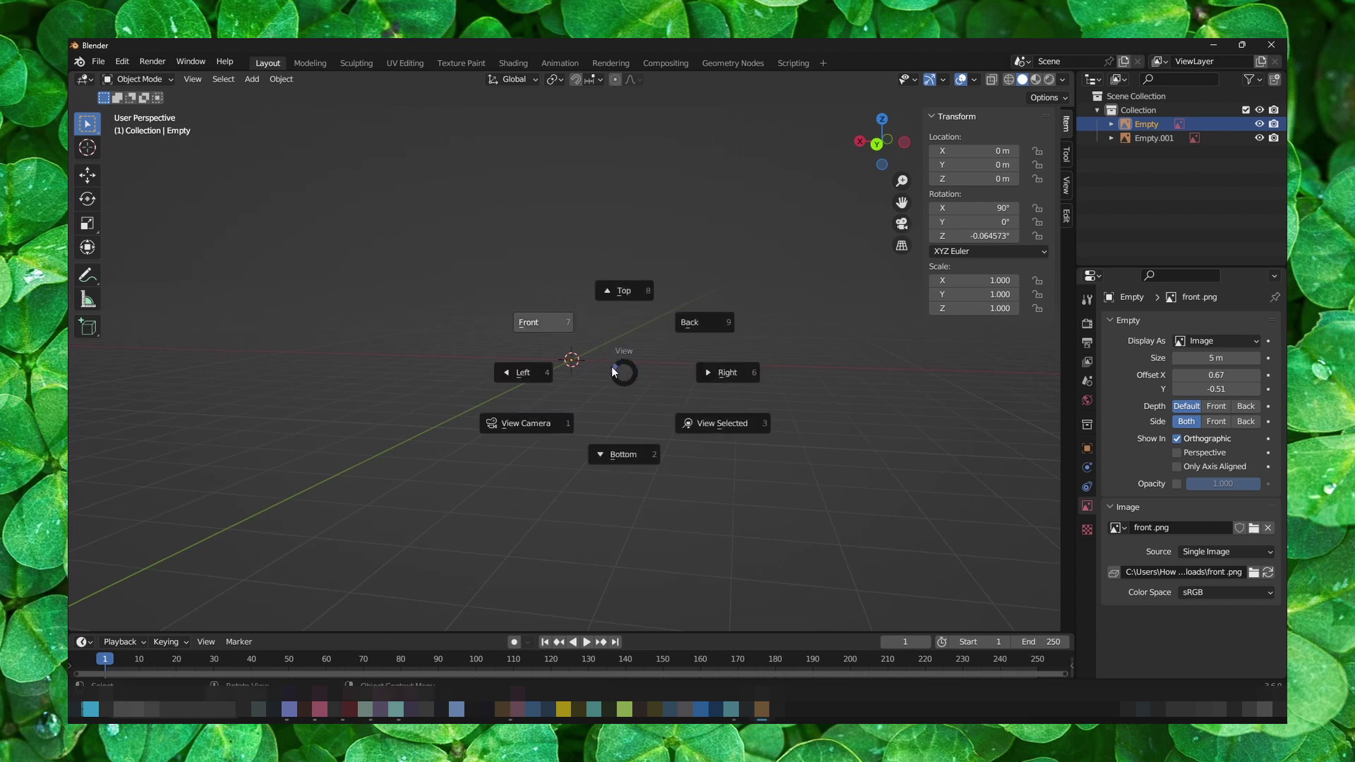
{"action": "left_click", "coordinate": [651, 375]}
{"action": "left_click", "coordinate": [1177, 452]}
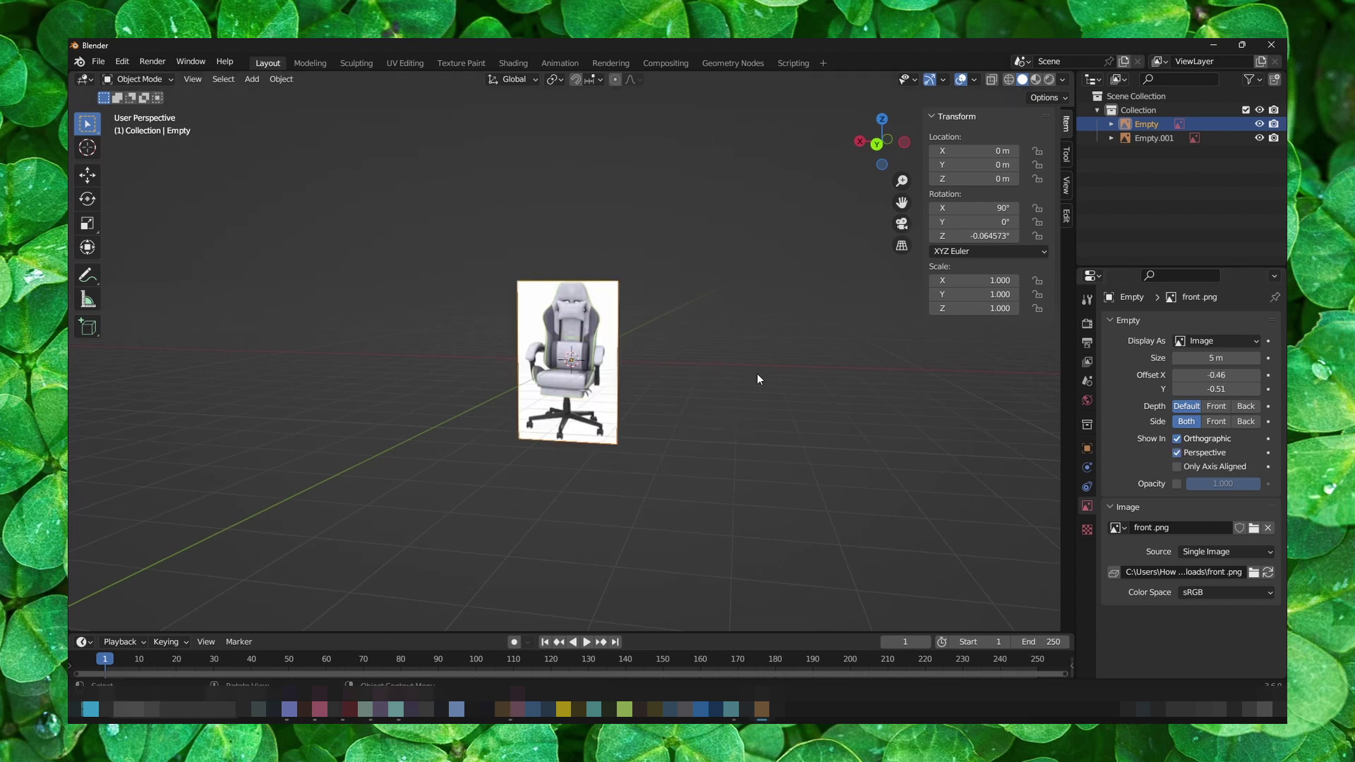
{"action": "mouse_move", "coordinate": [757, 374]}
{"action": "middle_mouse_down"}
{"action": "mouse_move", "coordinate": [653, 428]}
{"action": "mouse_move", "coordinate": [530, 445]}
{"action": "middle_mouse_up"}
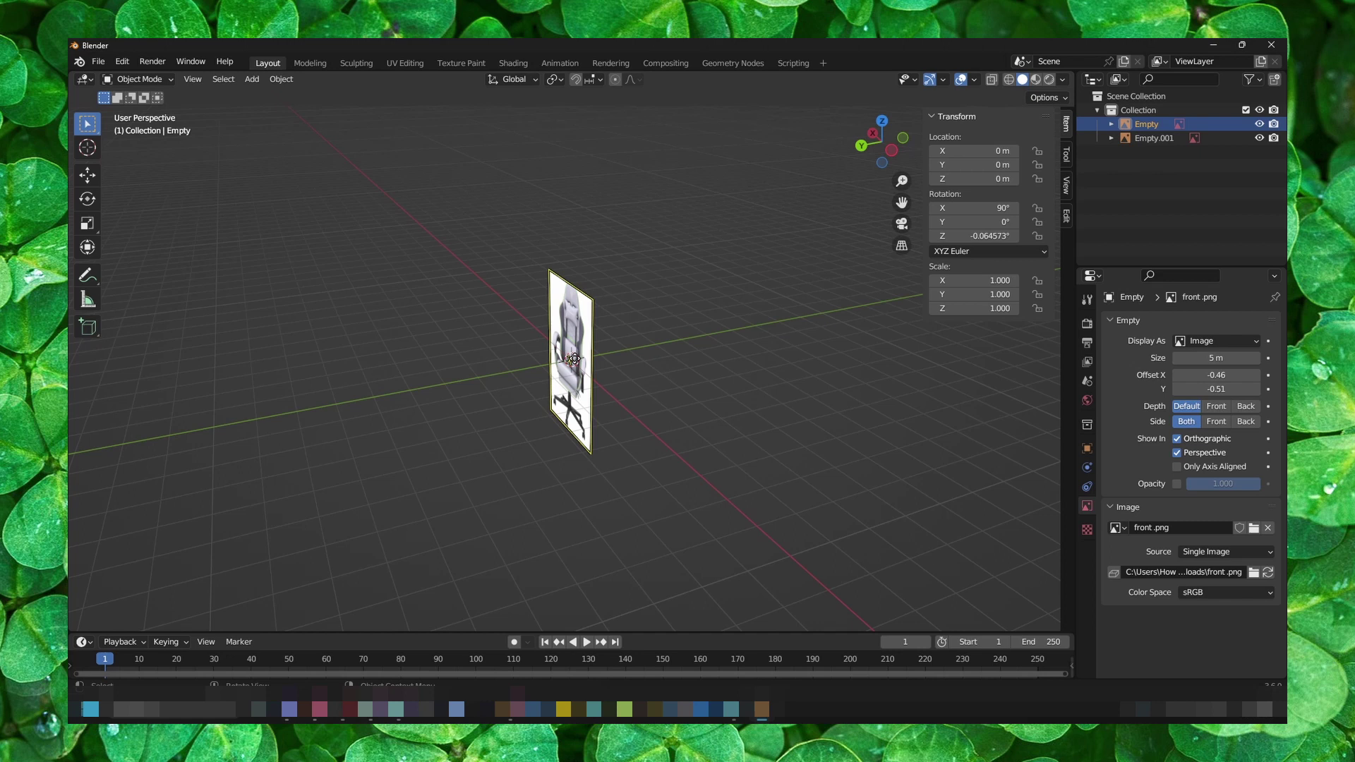
Move the front chair image empty along global Y to -4.1988 m
{"action": "key", "text": "g"}
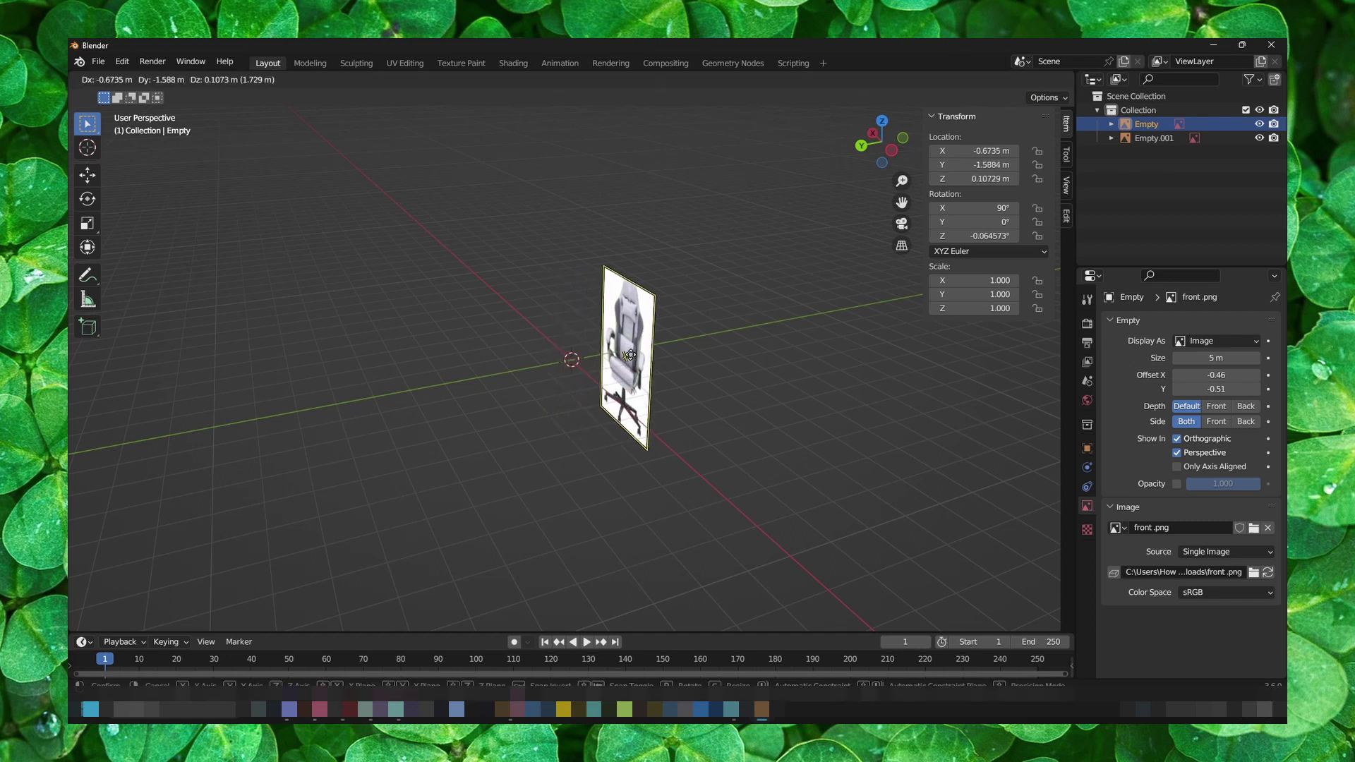
{"action": "key", "text": "x"}
{"action": "key", "text": "z"}
{"action": "key", "text": "y"}
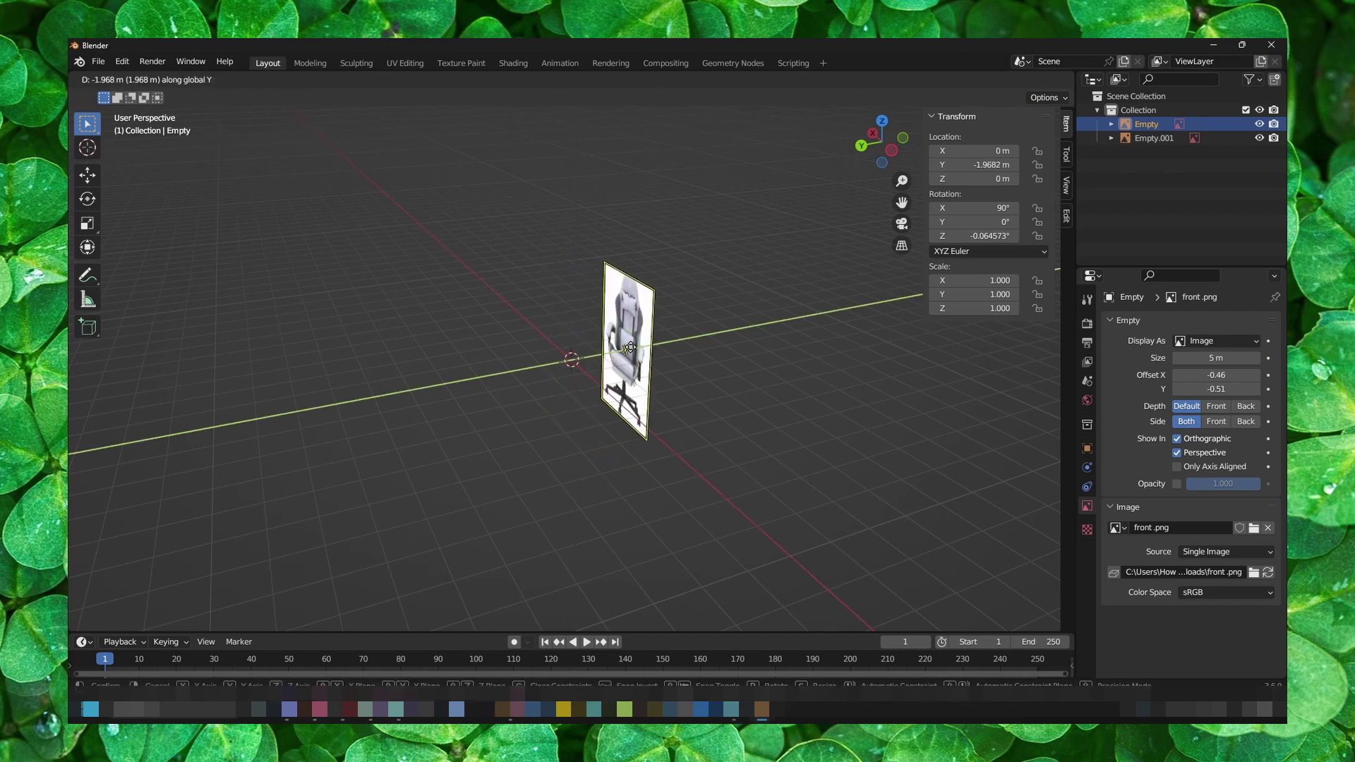
{"action": "left_click", "coordinate": [698, 341]}
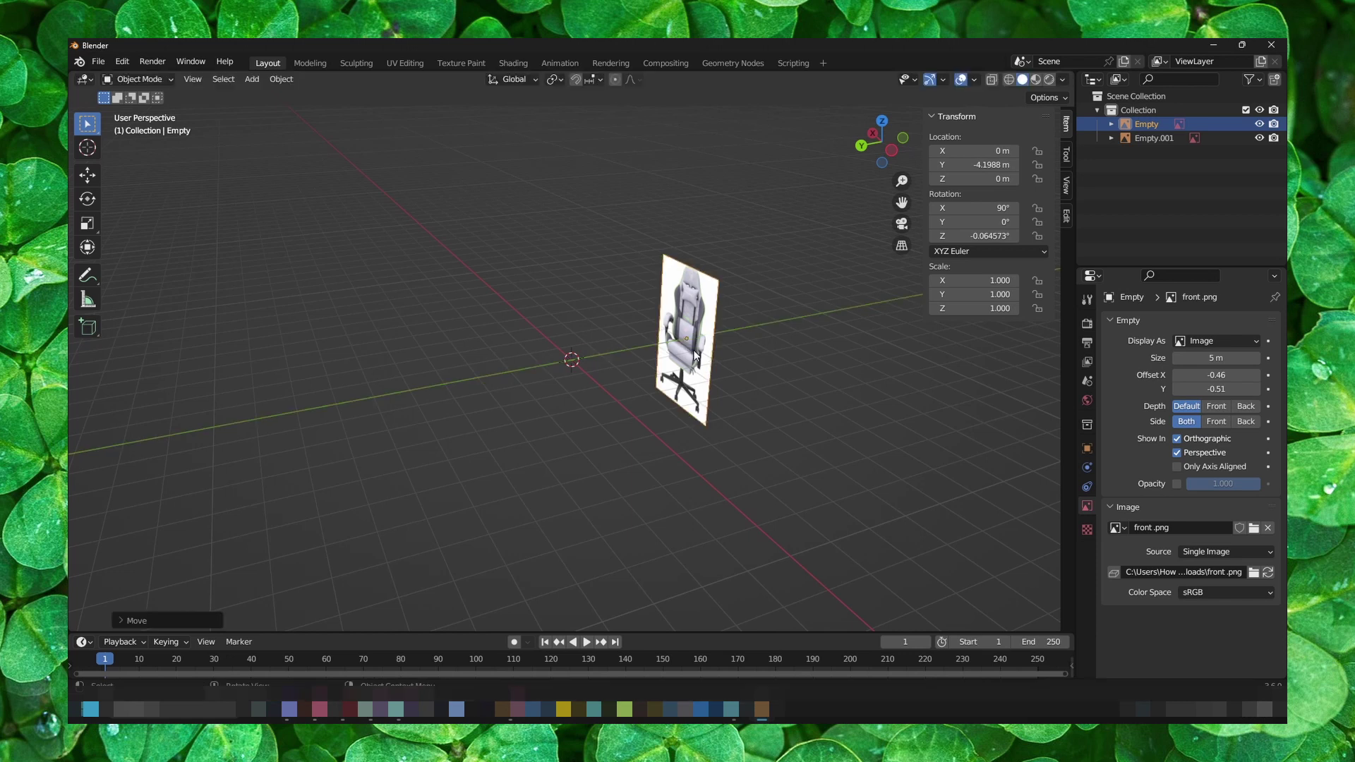
{"action": "mouse_move", "coordinate": [700, 341]}
{"action": "middle_mouse_down"}
{"action": "mouse_move", "coordinate": [902, 328]}
{"action": "mouse_move", "coordinate": [746, 351]}
{"action": "middle_mouse_up"}
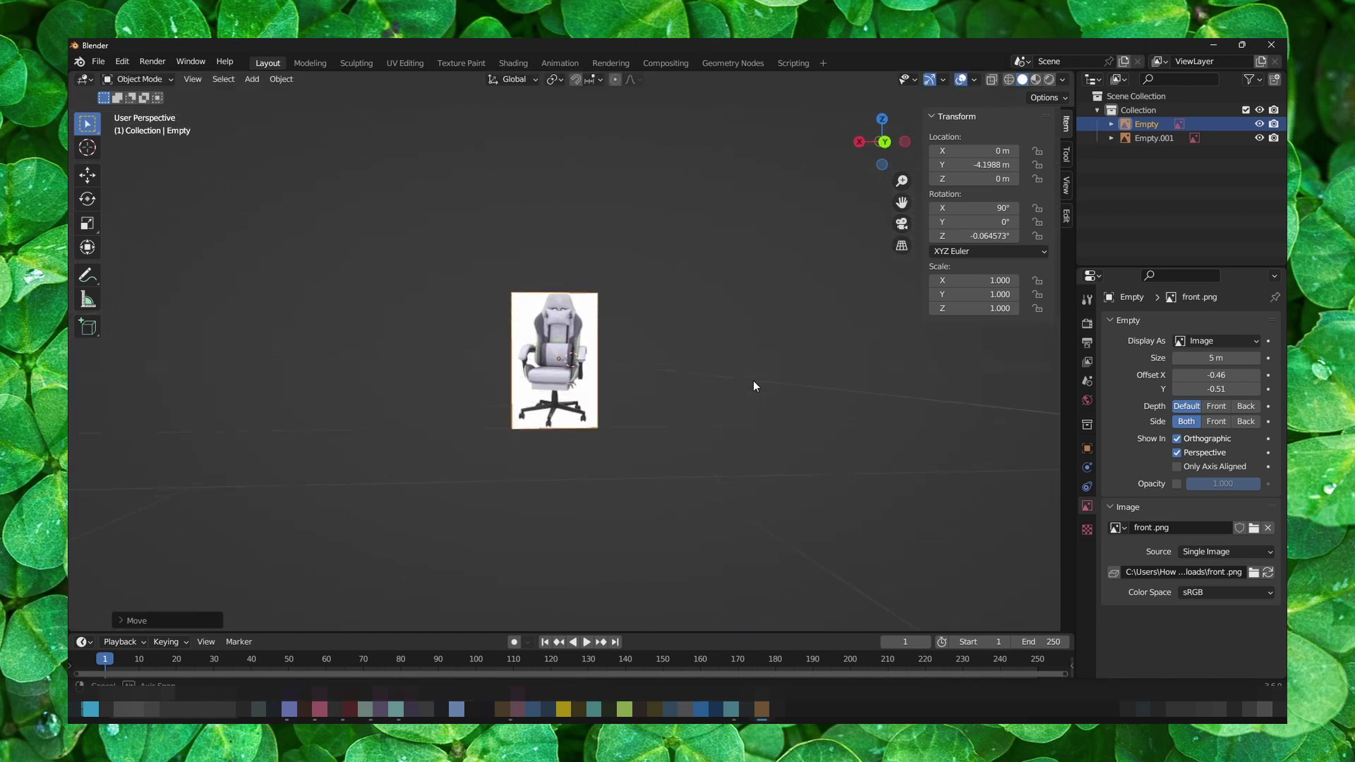
{"action": "middle_click_drag", "start_coordinate": [605, 357], "coordinate": [634, 371]}
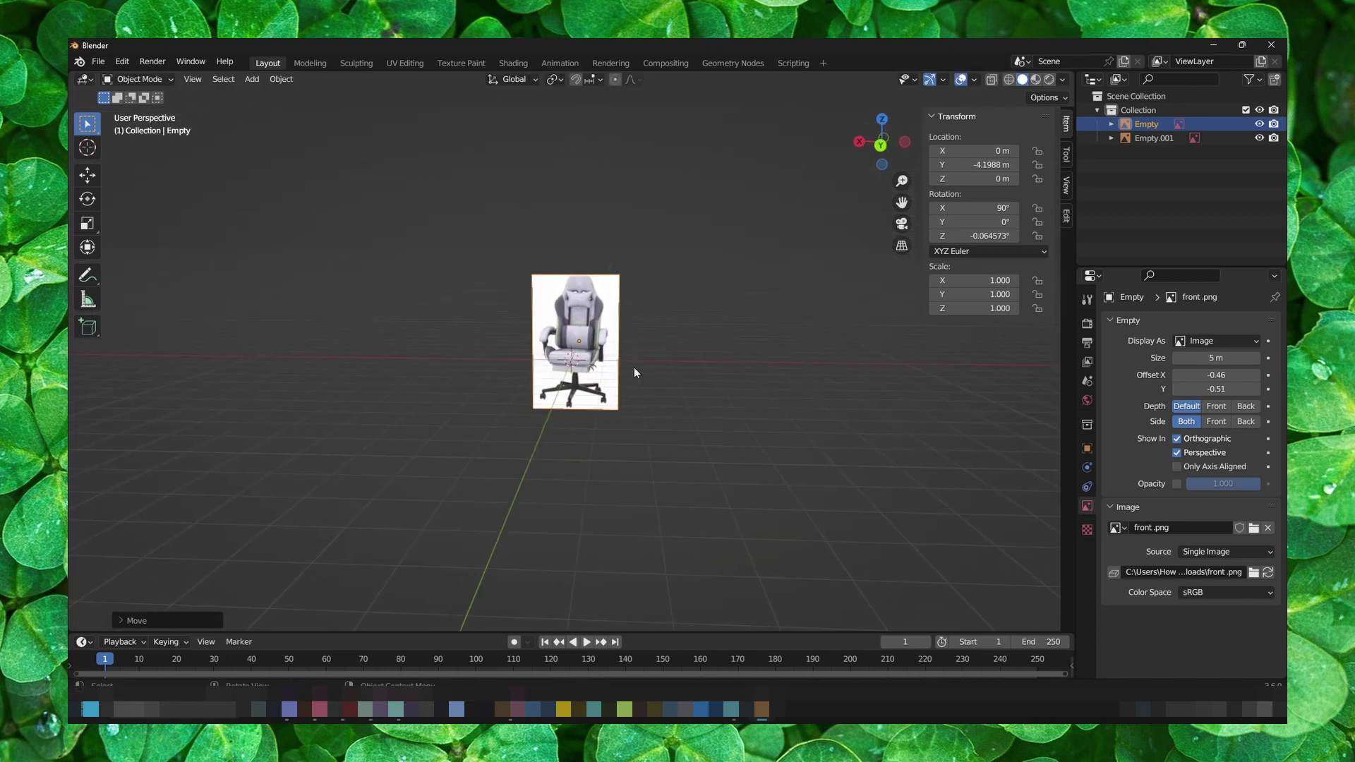
{"action": "key", "text": "grave"}
In Back view, set the front chair image to Side Front and Depth Front
{"action": "left_click", "coordinate": [689, 325]}
{"action": "key", "text": "grave"}
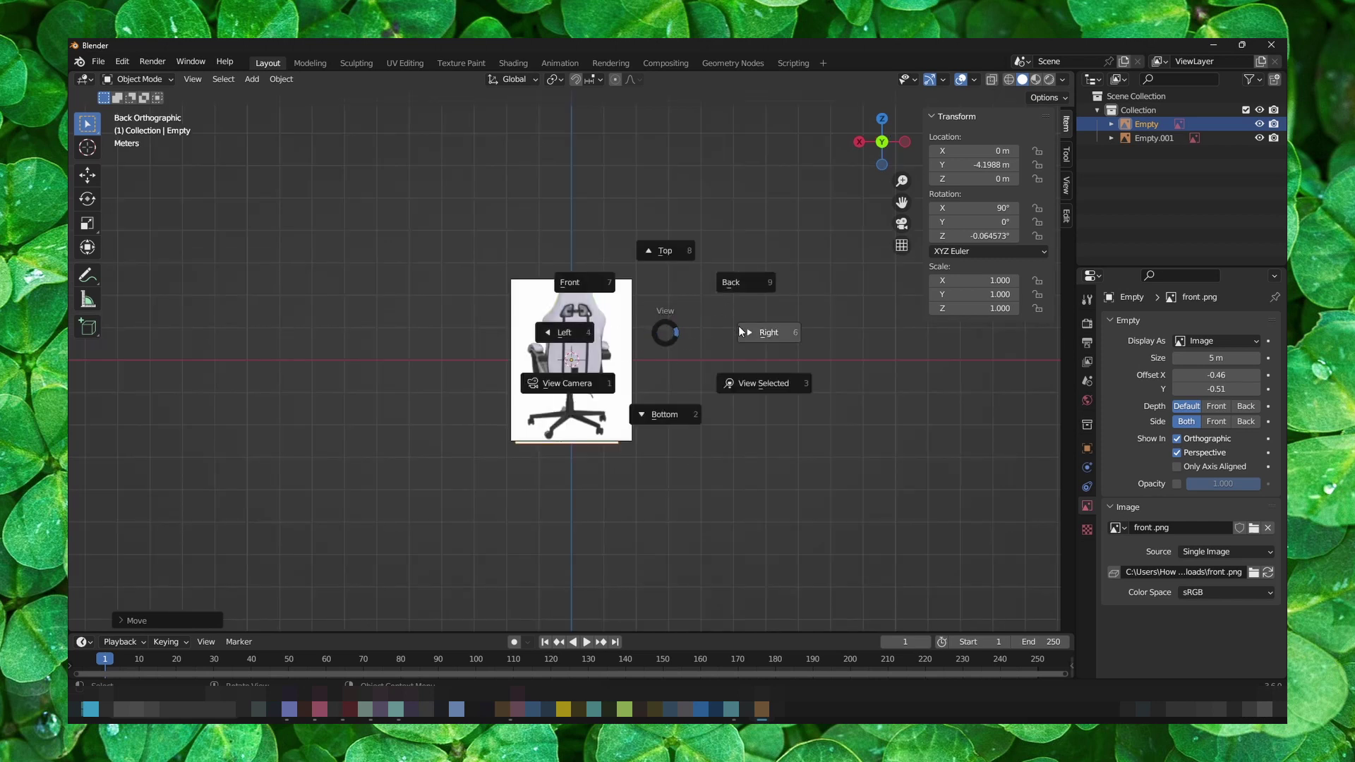
{"action": "left_click", "coordinate": [672, 337]}
{"action": "mouse_move", "coordinate": [672, 336]}
{"action": "middle_mouse_down"}
{"action": "mouse_move", "coordinate": [508, 395]}
{"action": "mouse_move", "coordinate": [665, 380]}
{"action": "middle_mouse_up"}
{"action": "key", "text": "grave"}
{"action": "left_click", "coordinate": [719, 324]}
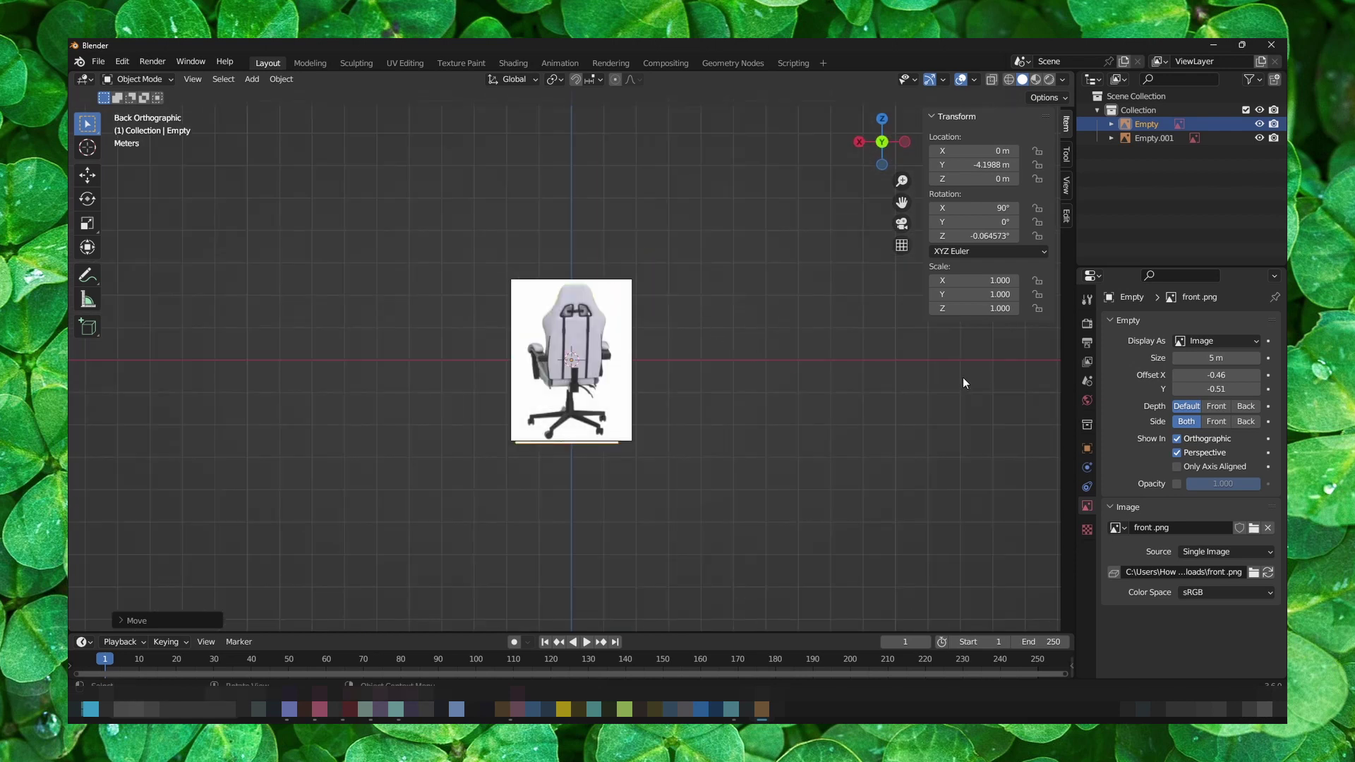
{"action": "left_click", "coordinate": [1217, 422]}
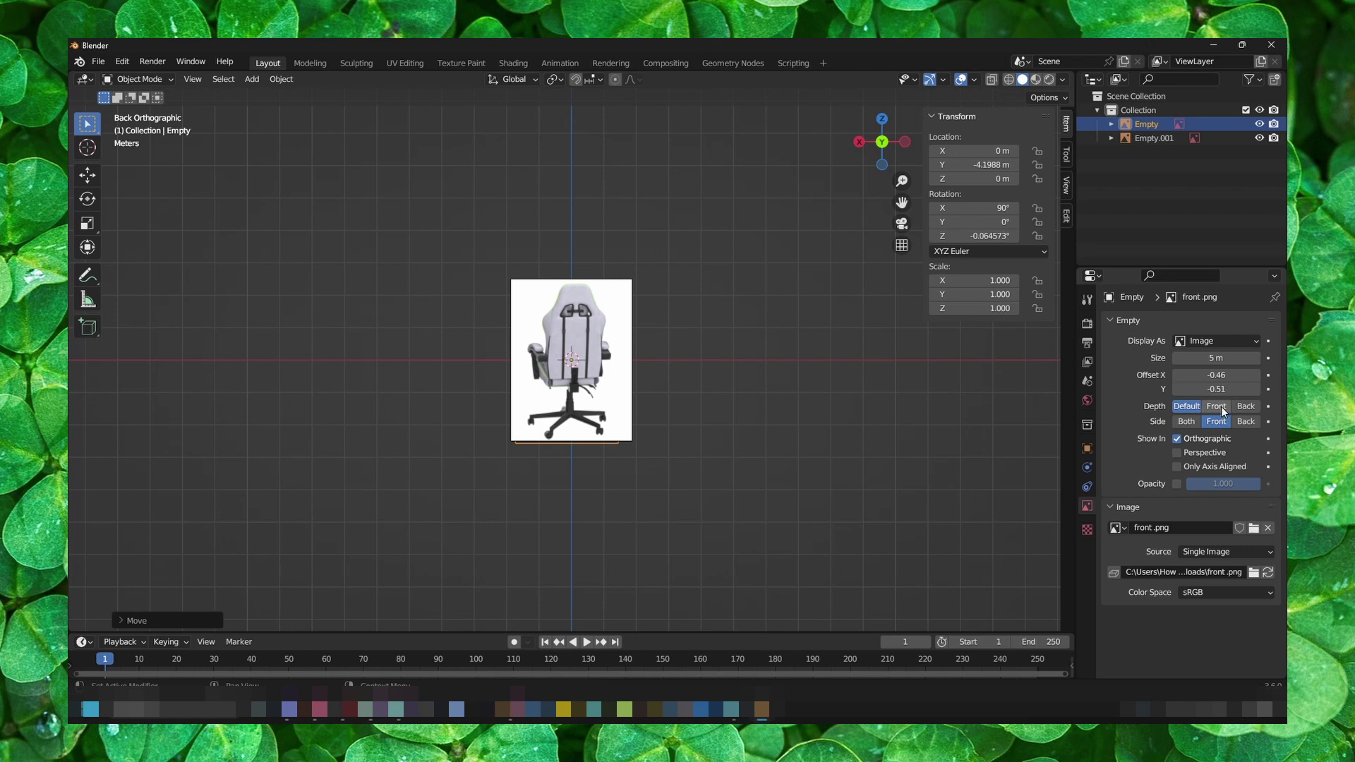
{"action": "left_click", "coordinate": [1218, 407]}
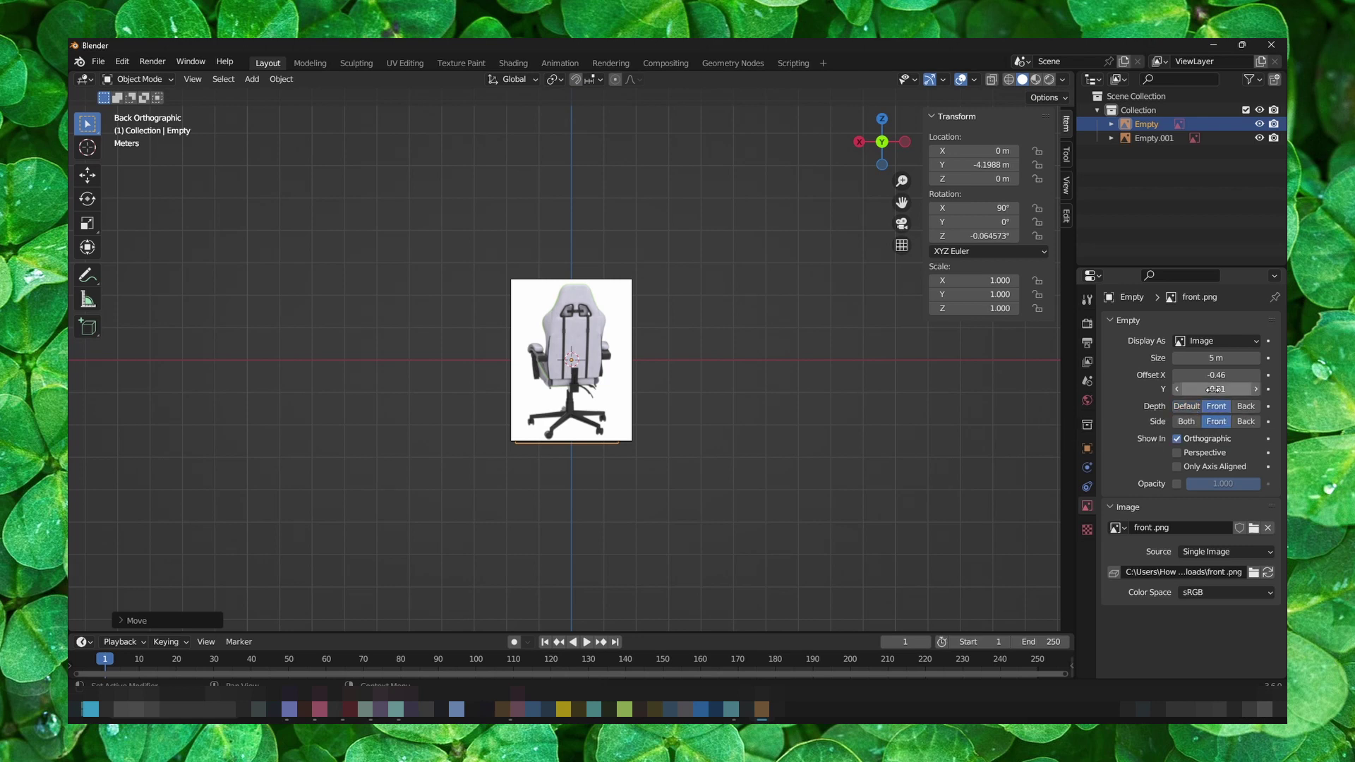
Enlarge the front chair image to 7 m and view it straight from the front
{"action": "left_click_drag", "start_coordinate": [1217, 358], "coordinate": [1261, 358]}
{"action": "mouse_move", "coordinate": [822, 382]}
{"action": "middle_mouse_down"}
{"action": "mouse_move", "coordinate": [664, 399]}
{"action": "mouse_move", "coordinate": [677, 376]}
{"action": "mouse_move", "coordinate": [639, 412]}
{"action": "middle_mouse_up"}
{"action": "key", "text": "grave"}
{"action": "left_click", "coordinate": [629, 406]}
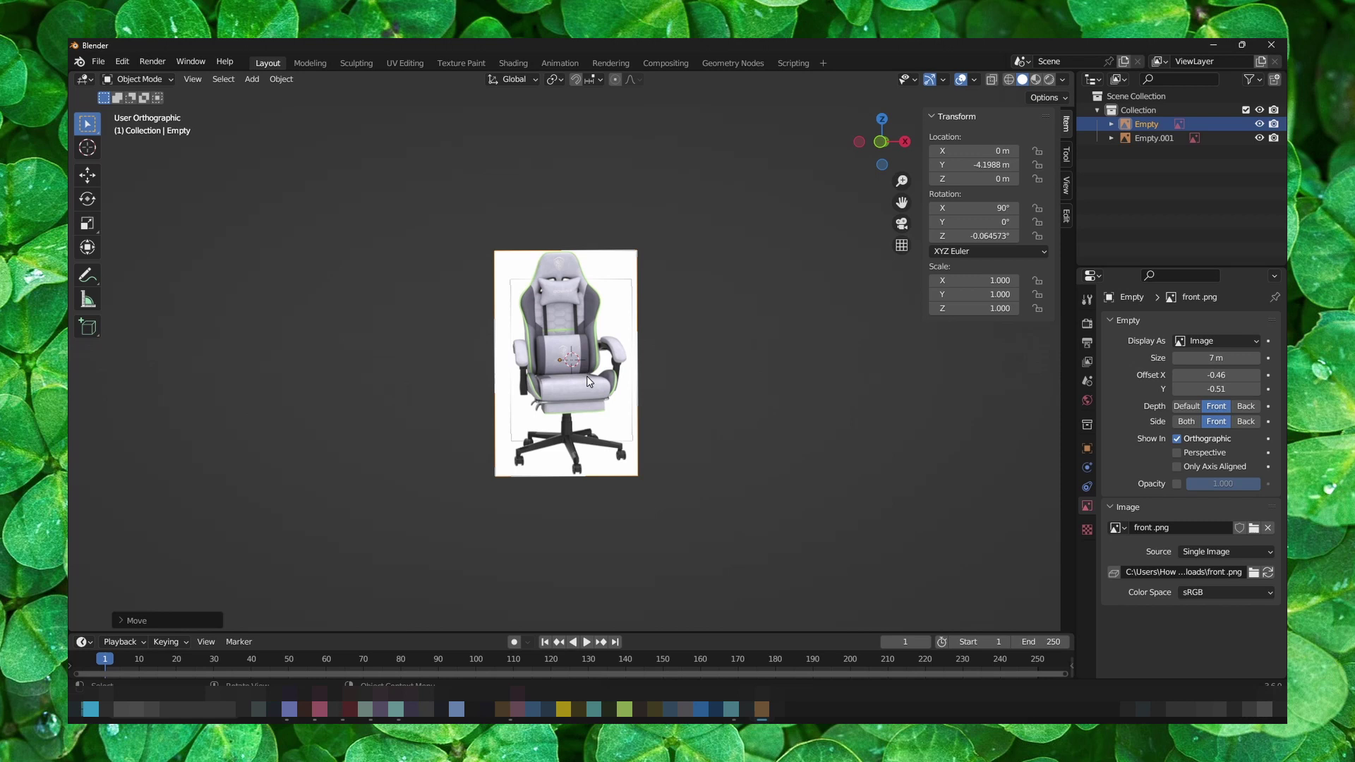
{"action": "left_click", "coordinate": [742, 365]}
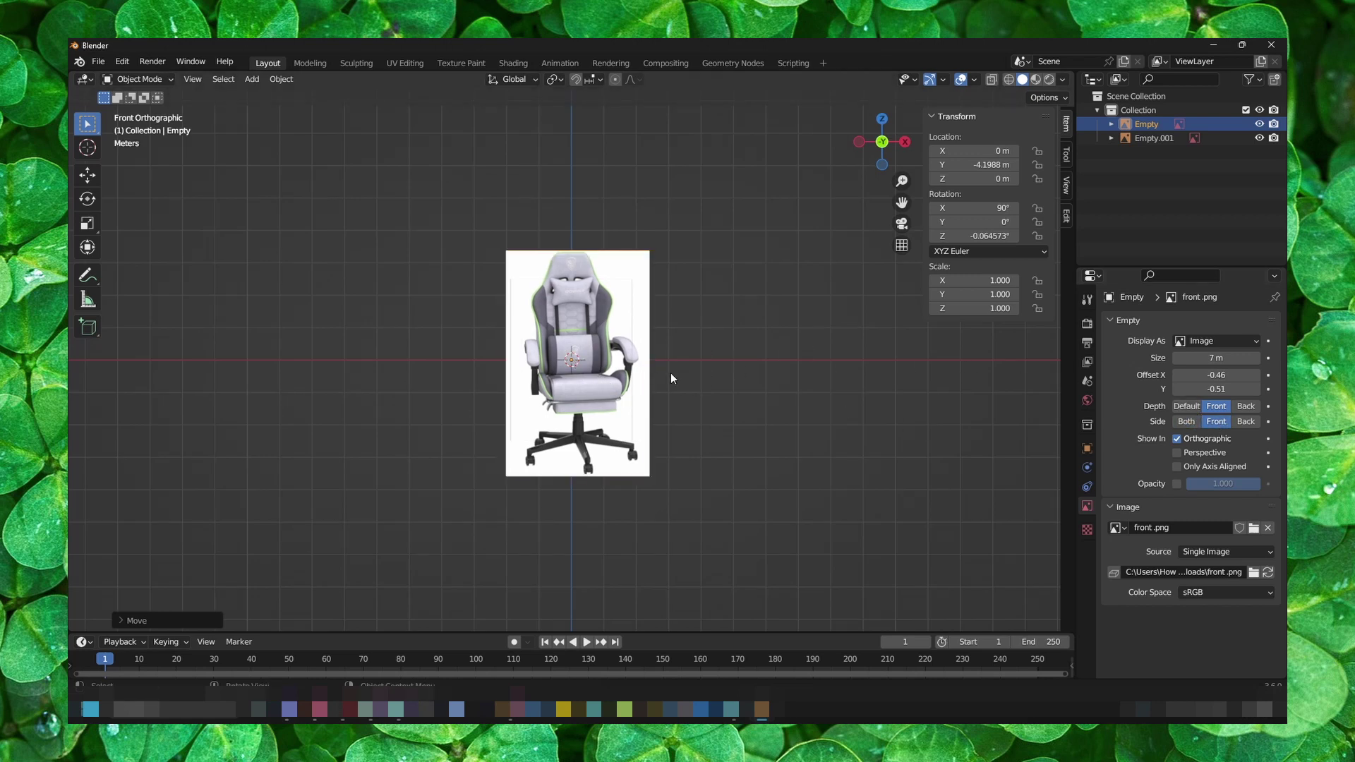
Add a plane and a cube mesh and drop the cube behind the chair image
{"action": "key", "text": "shift+a"}
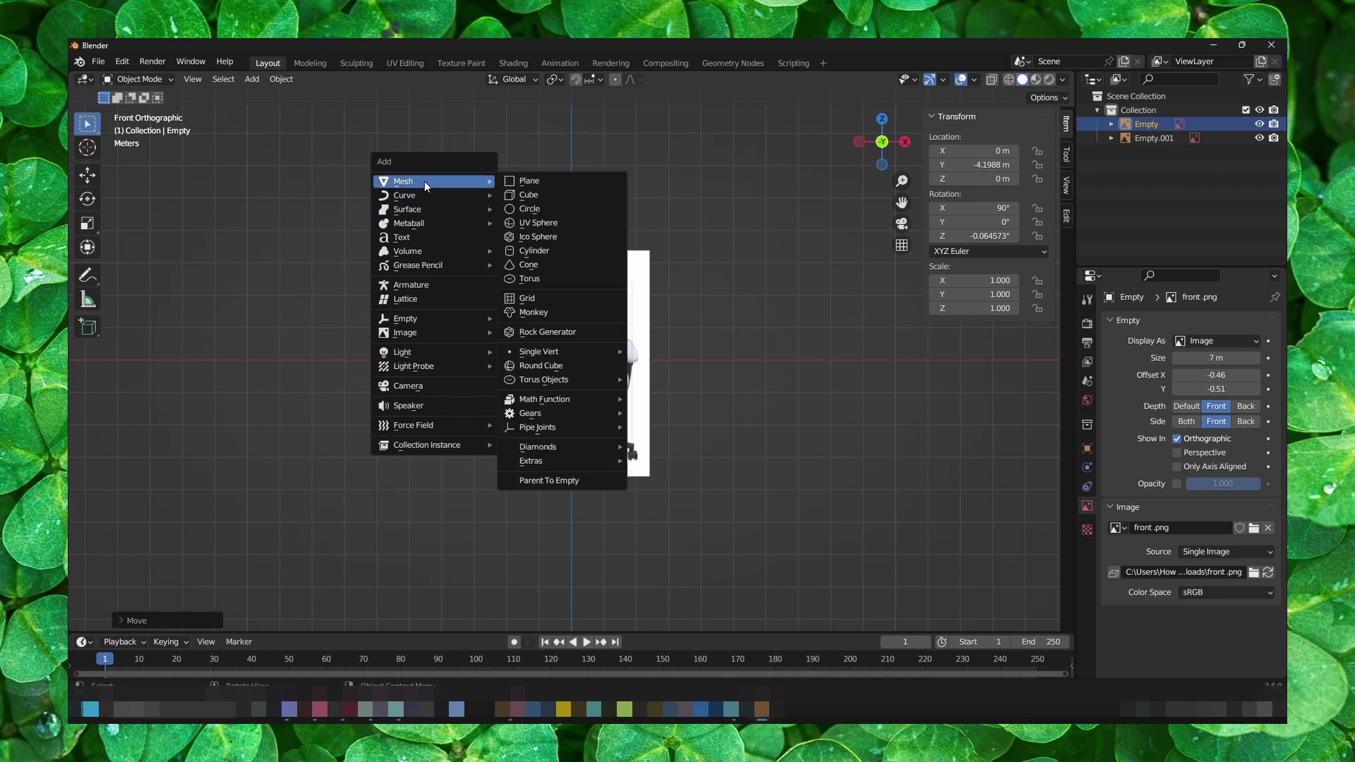
{"action": "left_click", "coordinate": [514, 186]}
{"action": "key", "text": "shift+a"}
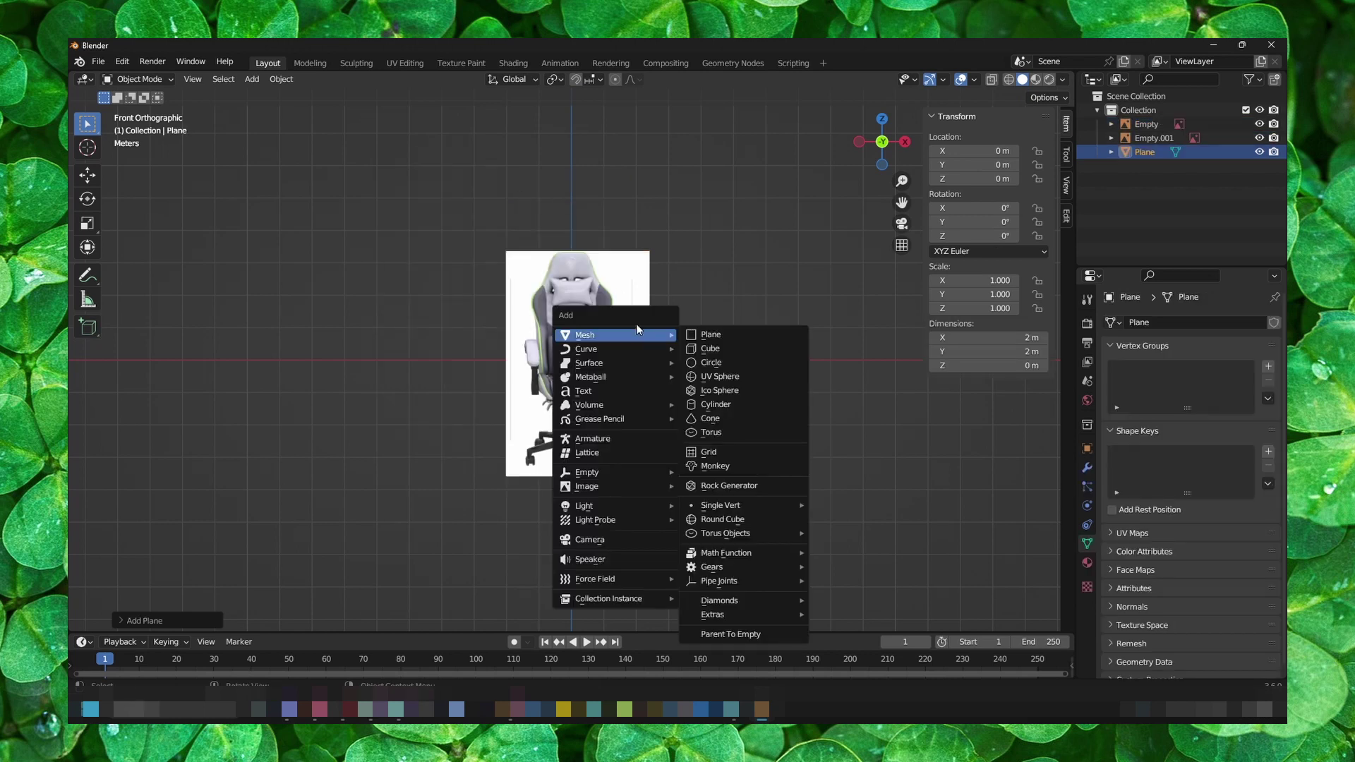
{"action": "left_click", "coordinate": [708, 348]}
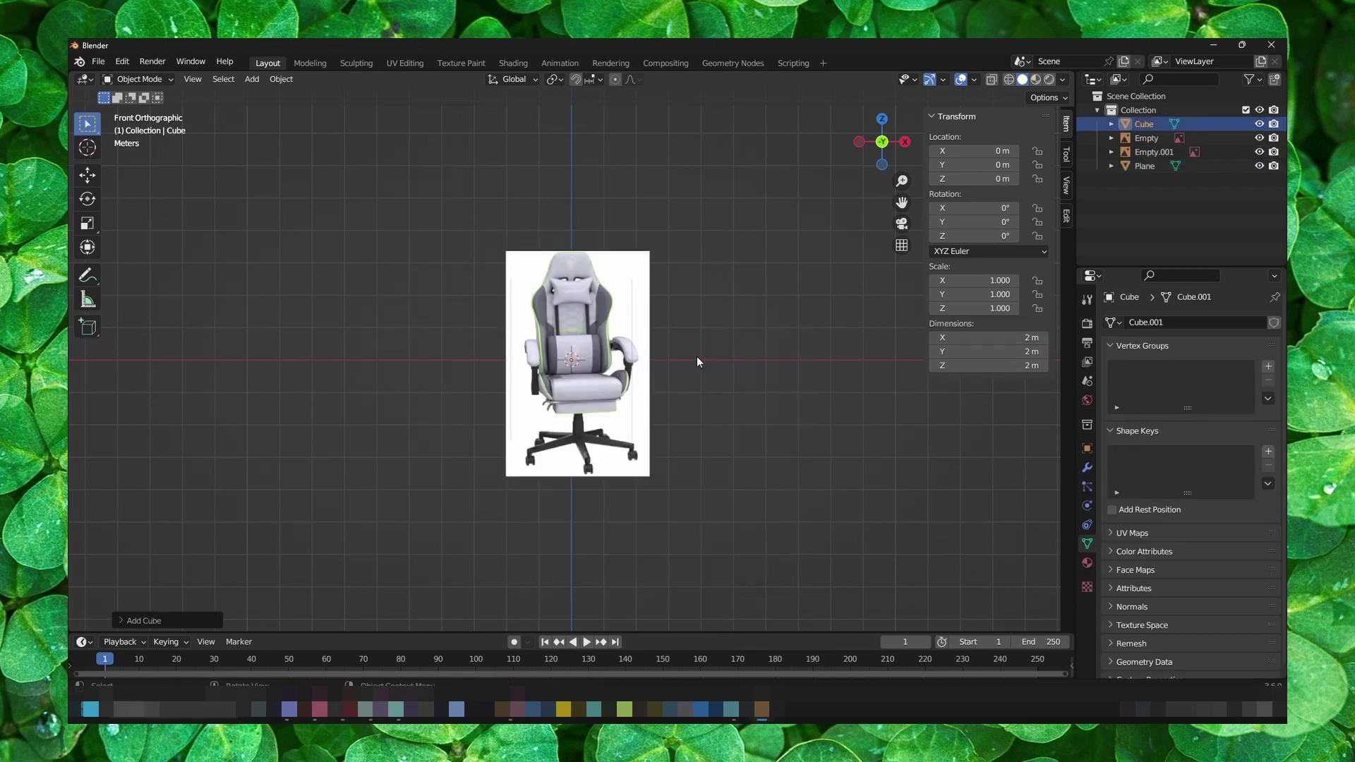
{"action": "key", "text": "g"}
{"action": "left_click", "coordinate": [711, 358]}
Check the cube's Material tab, then set the chair image empties to show only their front side
{"action": "left_click", "coordinate": [1088, 563]}
{"action": "left_click", "coordinate": [1087, 565]}
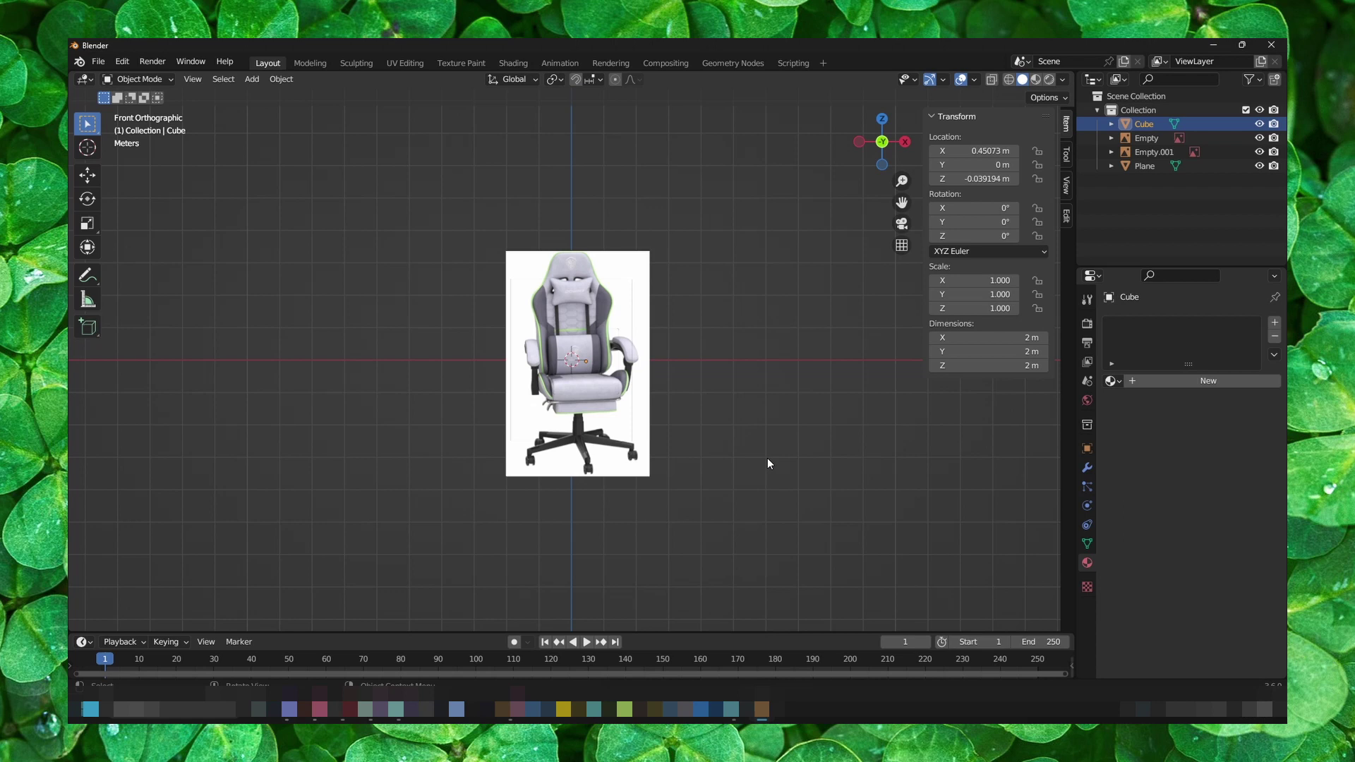
{"action": "key", "text": "Tab"}
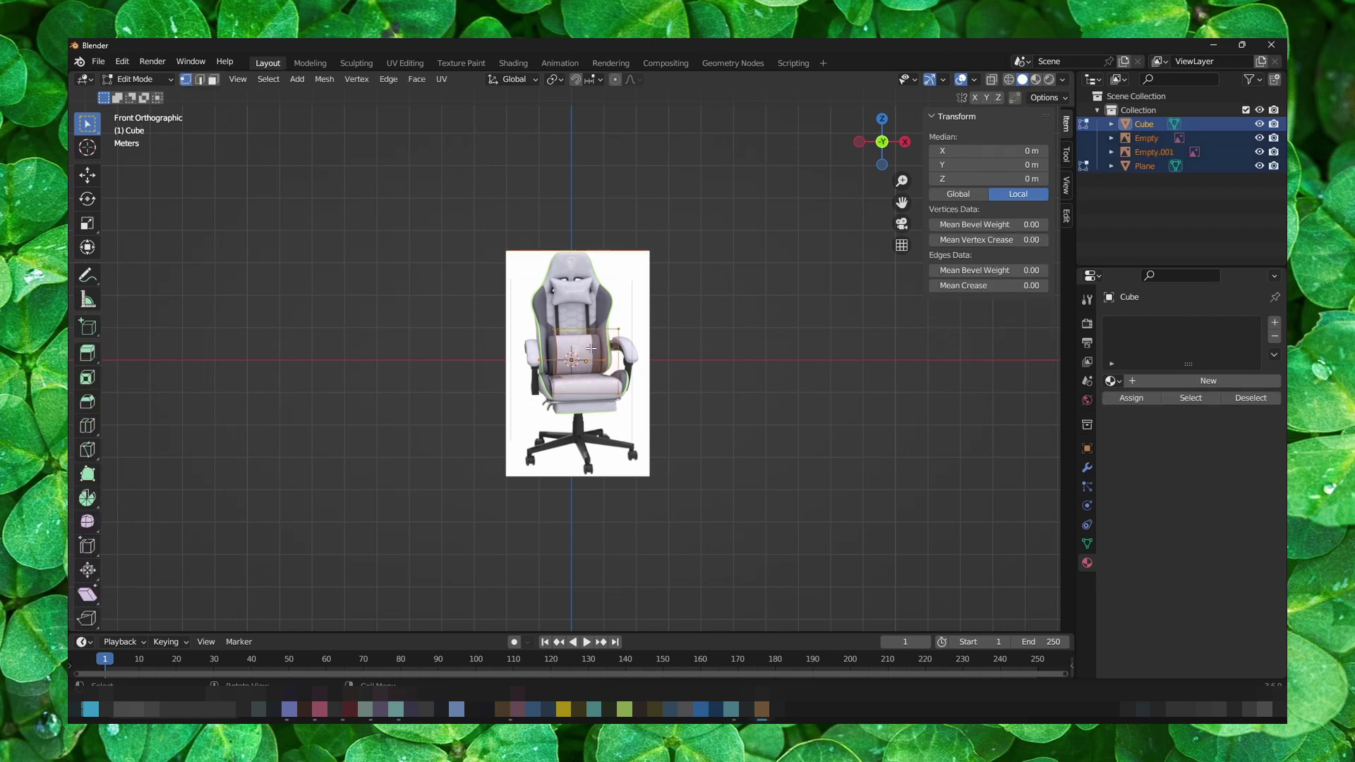
{"action": "key", "text": "Tab"}
{"action": "left_click", "coordinate": [602, 317]}
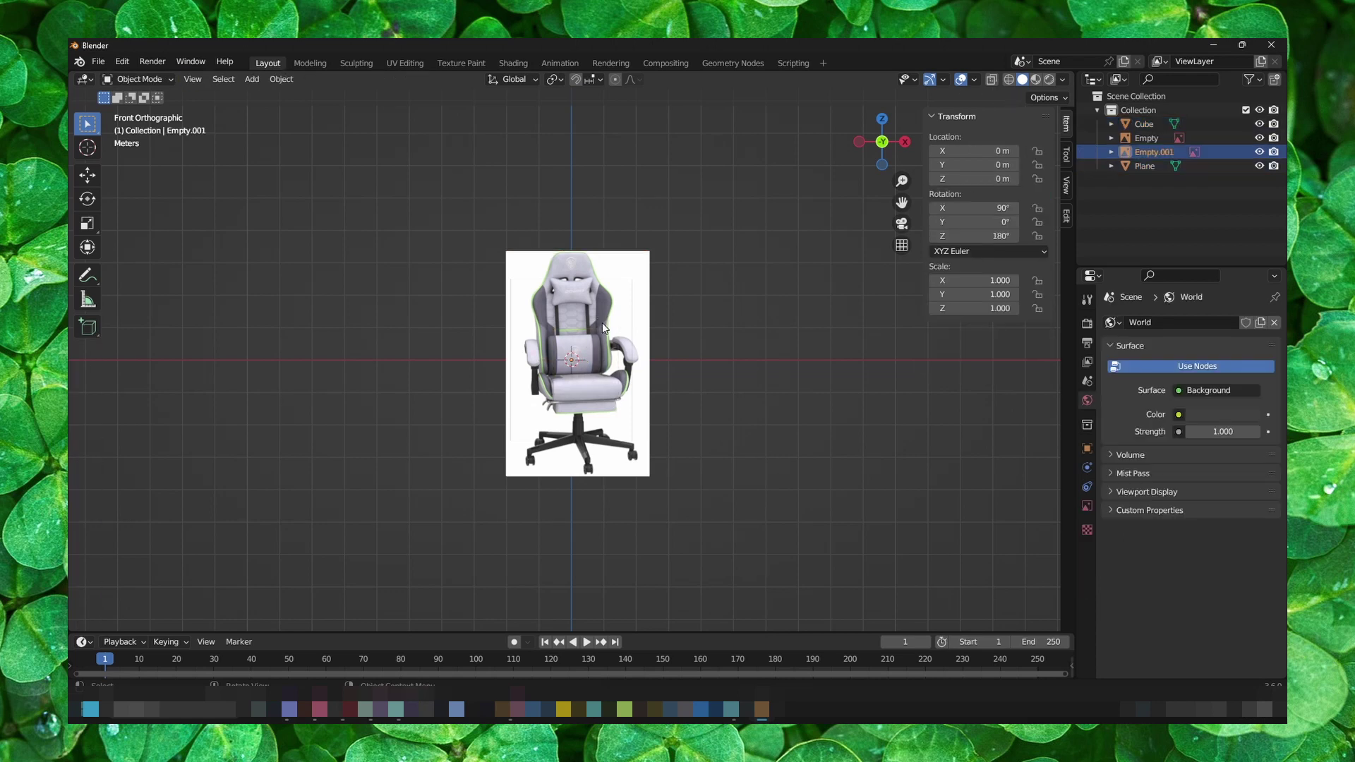
{"action": "key", "text": "a"}
{"action": "left_click", "coordinate": [1087, 507]}
{"action": "left_click", "coordinate": [1217, 421]}
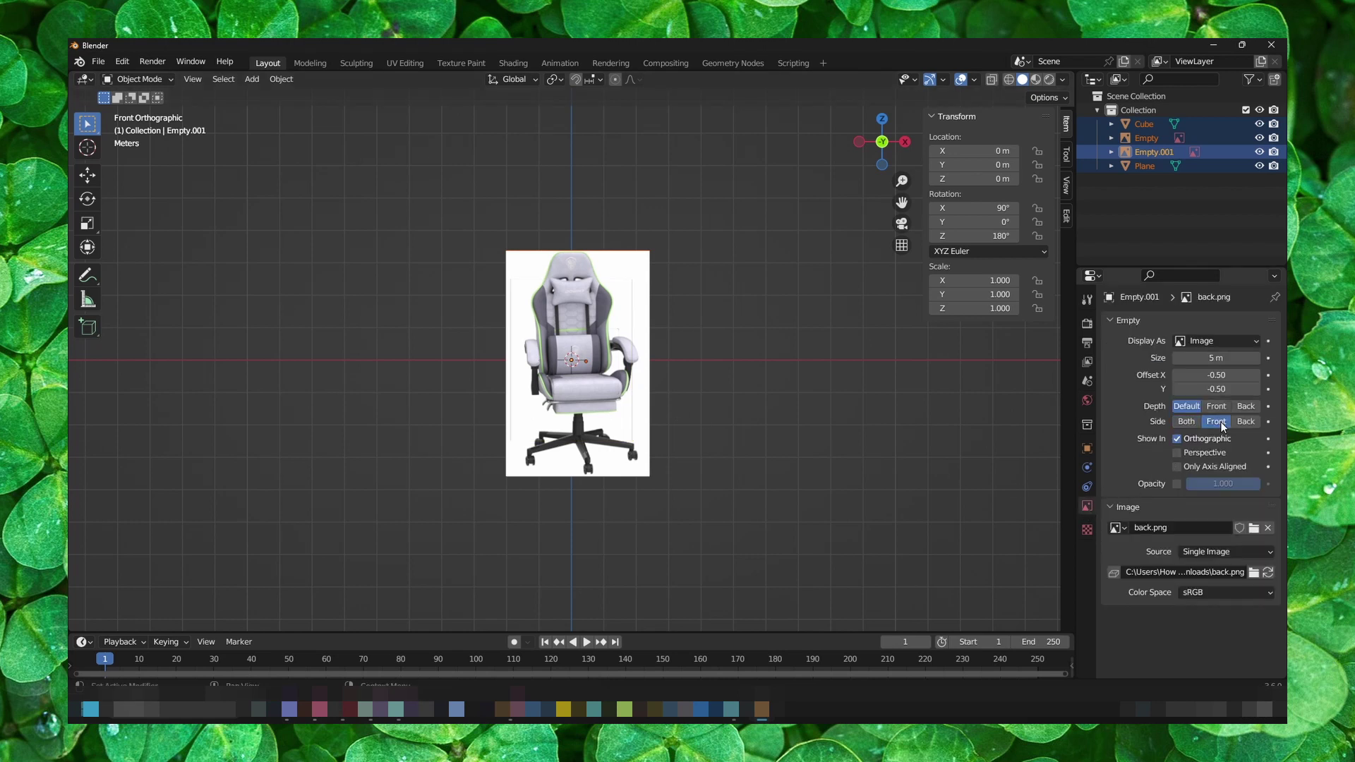
Move the cube left of the chair image and scale it about 4.14x to 8.29 m per side
{"action": "left_click", "coordinate": [597, 387]}
{"action": "key", "text": "Tab"}
{"action": "left_click", "coordinate": [593, 362]}
{"action": "key", "text": "Tab"}
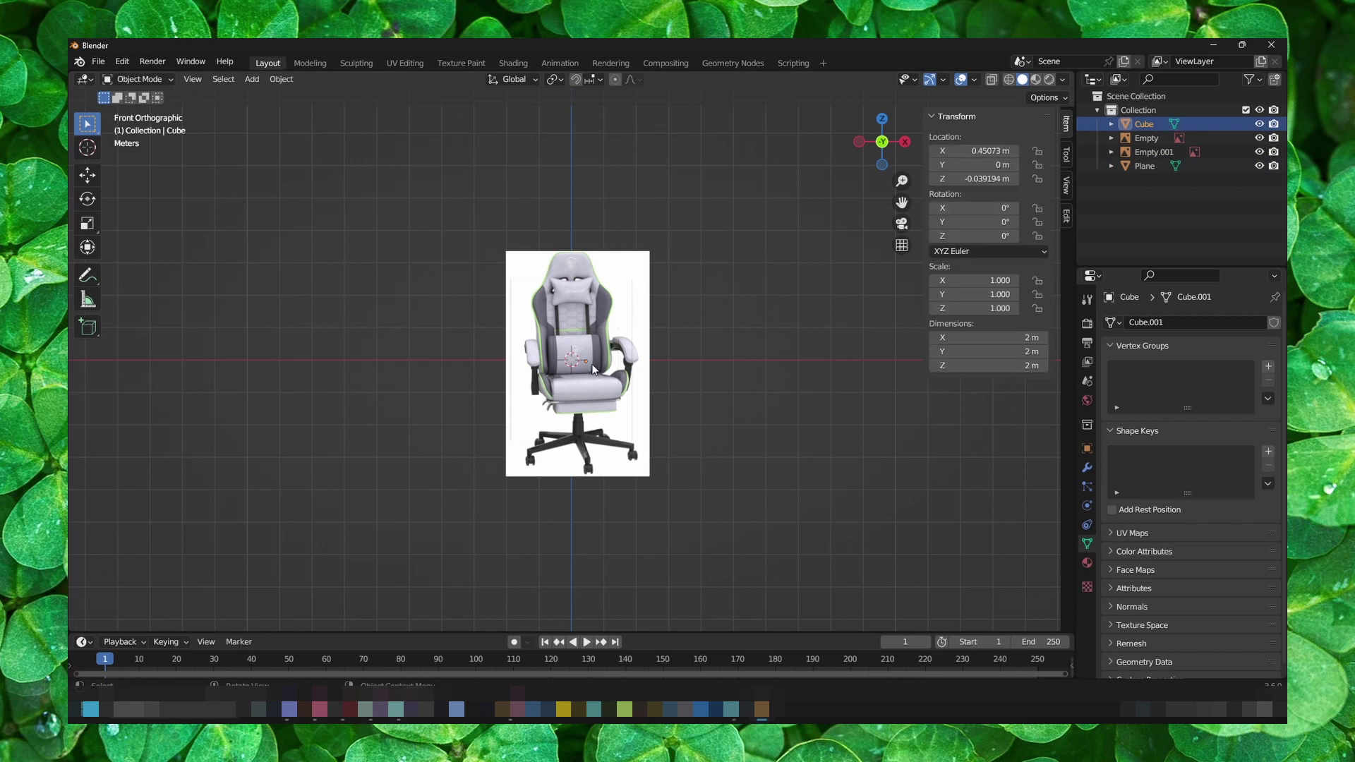
{"action": "key", "text": "g"}
{"action": "left_click", "coordinate": [466, 390]}
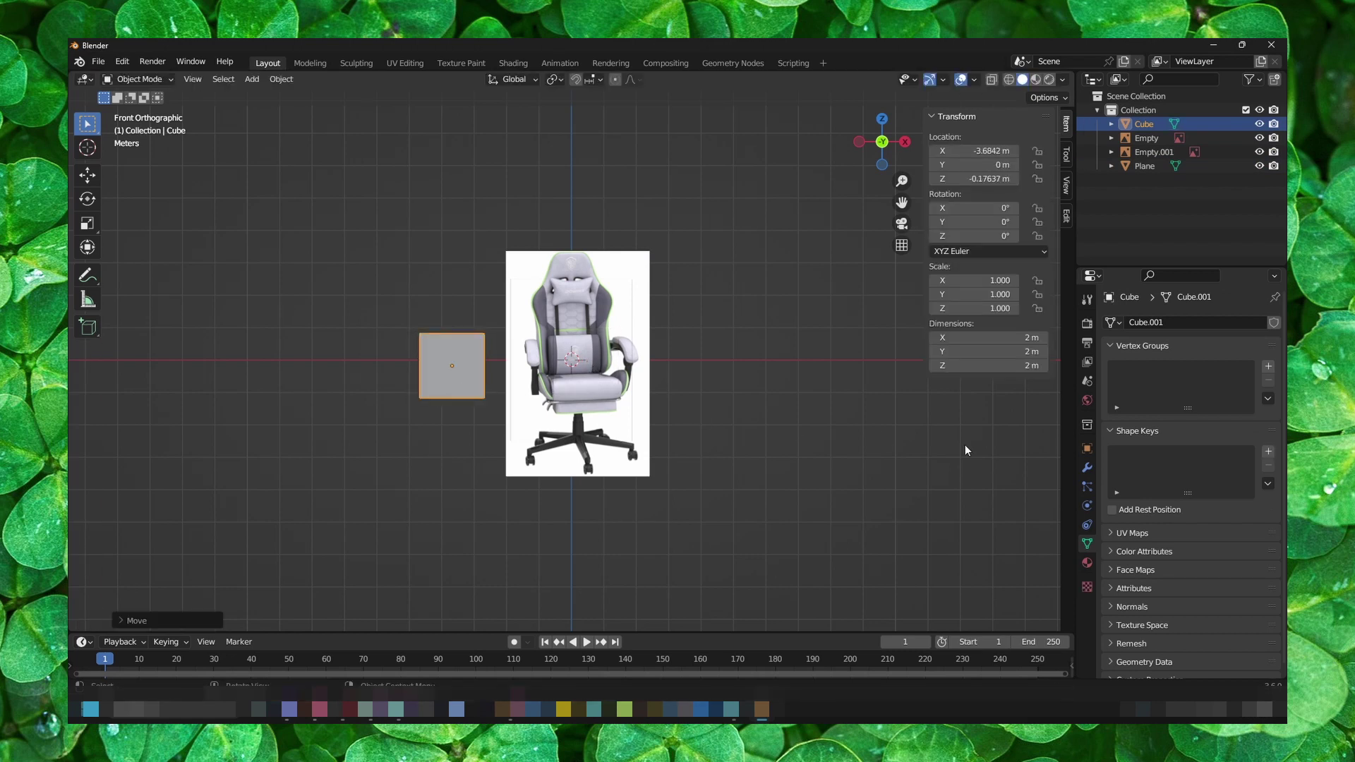
{"action": "key", "text": "s"}
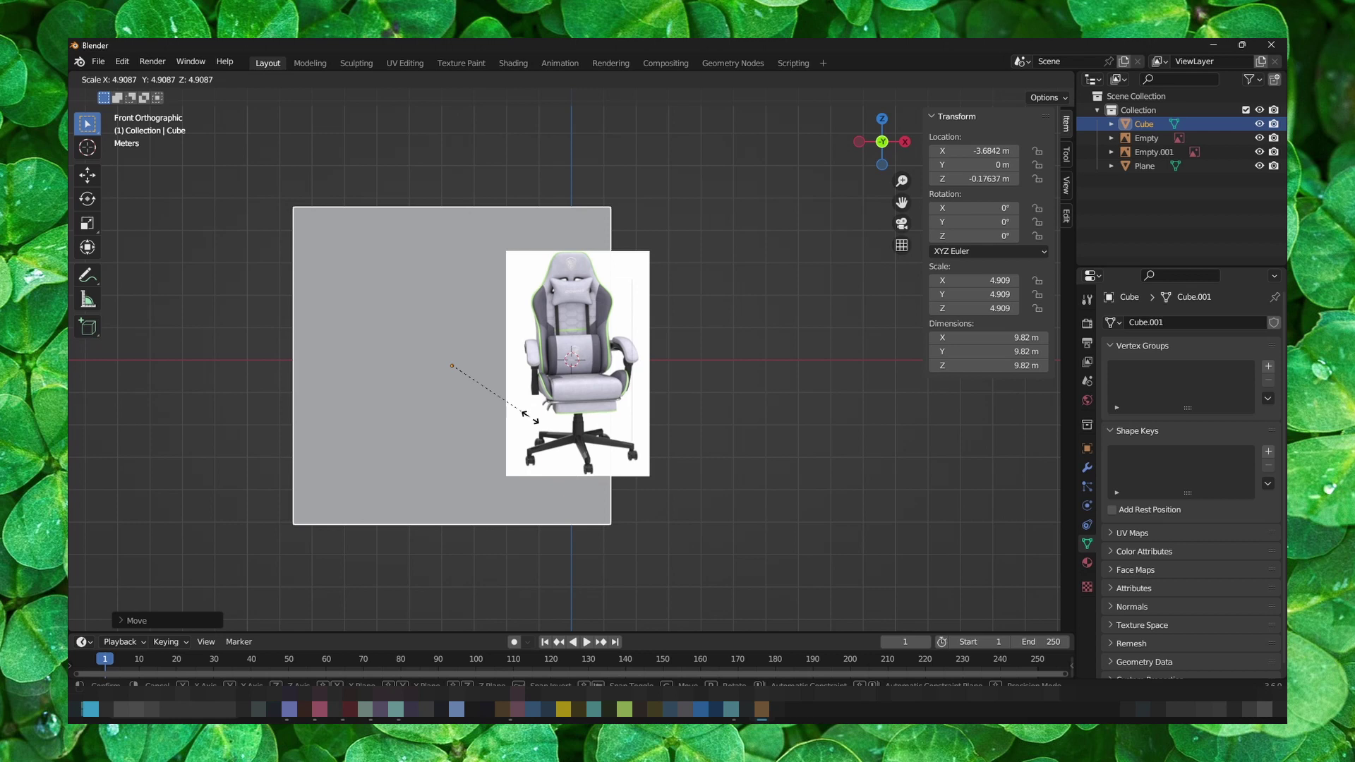
{"action": "left_click", "coordinate": [515, 417]}
{"action": "left_click", "coordinate": [1087, 563]}
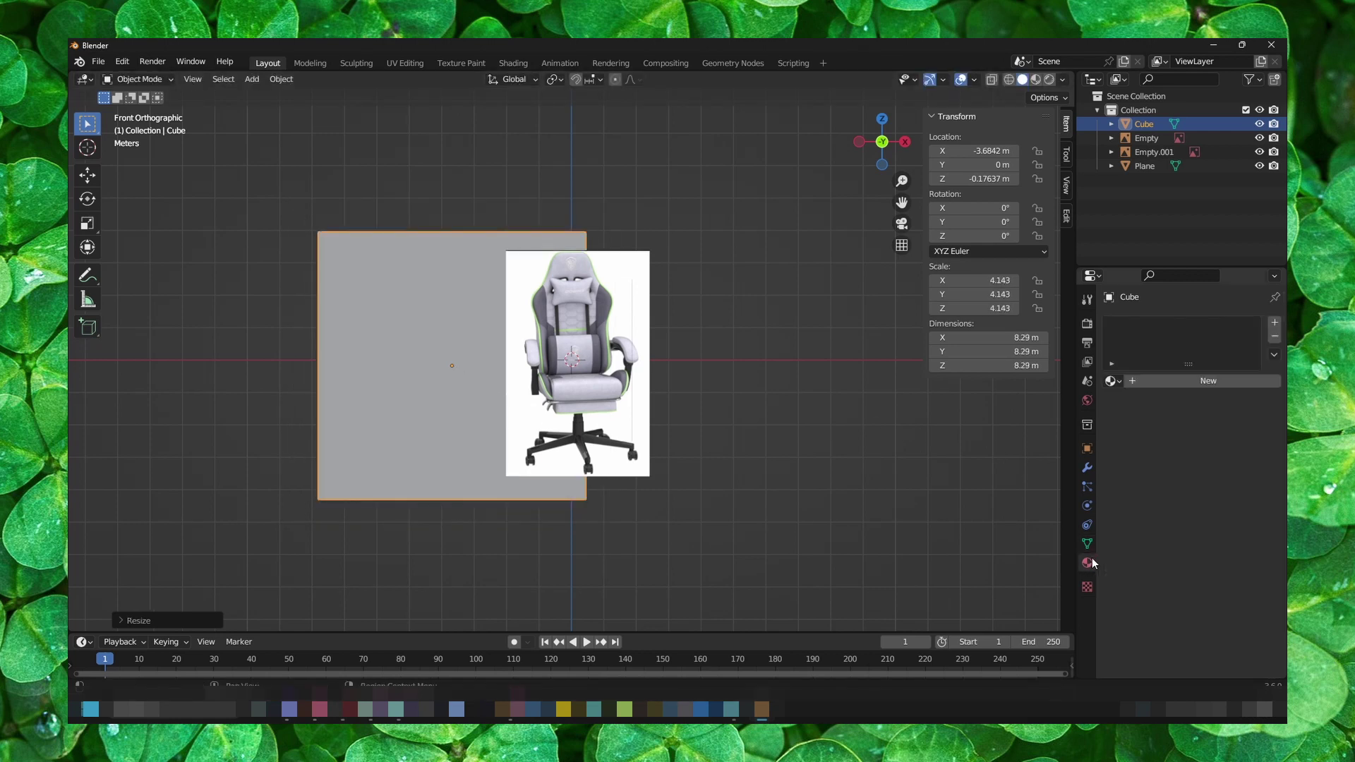
Show the front chair image in perspective too, keep Side Front, and fade it to 0.286 opacity
{"action": "key", "text": "Tab"}
{"action": "key", "text": "Tab"}
{"action": "left_click", "coordinate": [577, 393]}
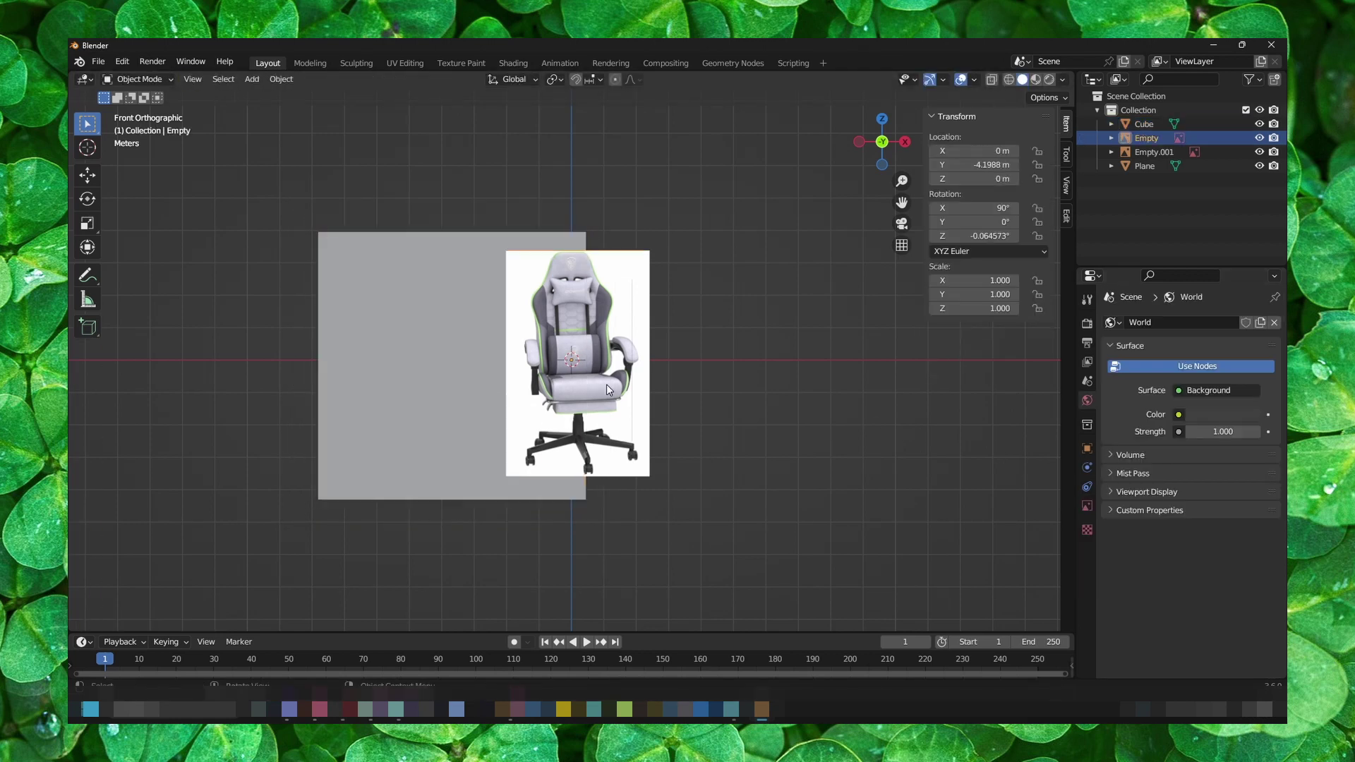
{"action": "left_click", "coordinate": [1087, 505]}
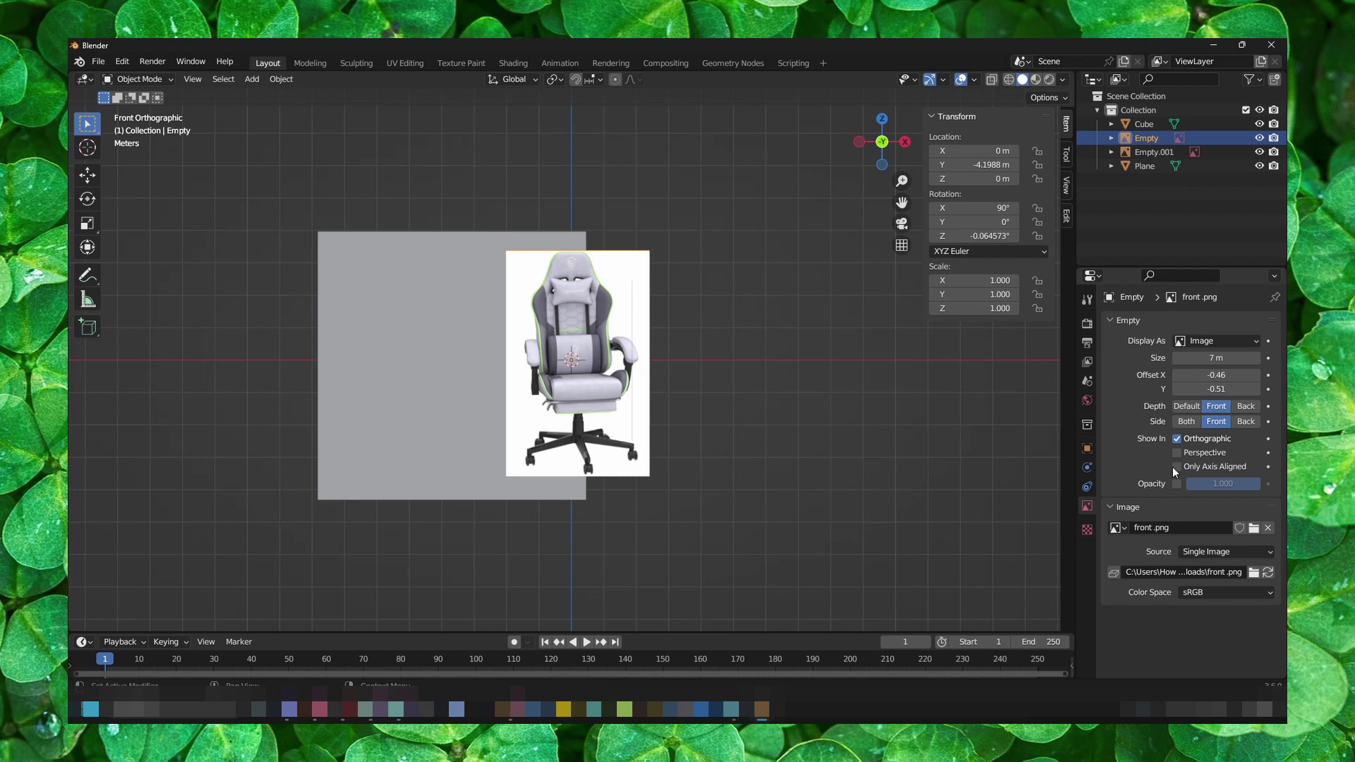
{"action": "left_click", "coordinate": [1177, 453]}
{"action": "left_click", "coordinate": [1178, 452]}
{"action": "left_click", "coordinate": [1246, 422]}
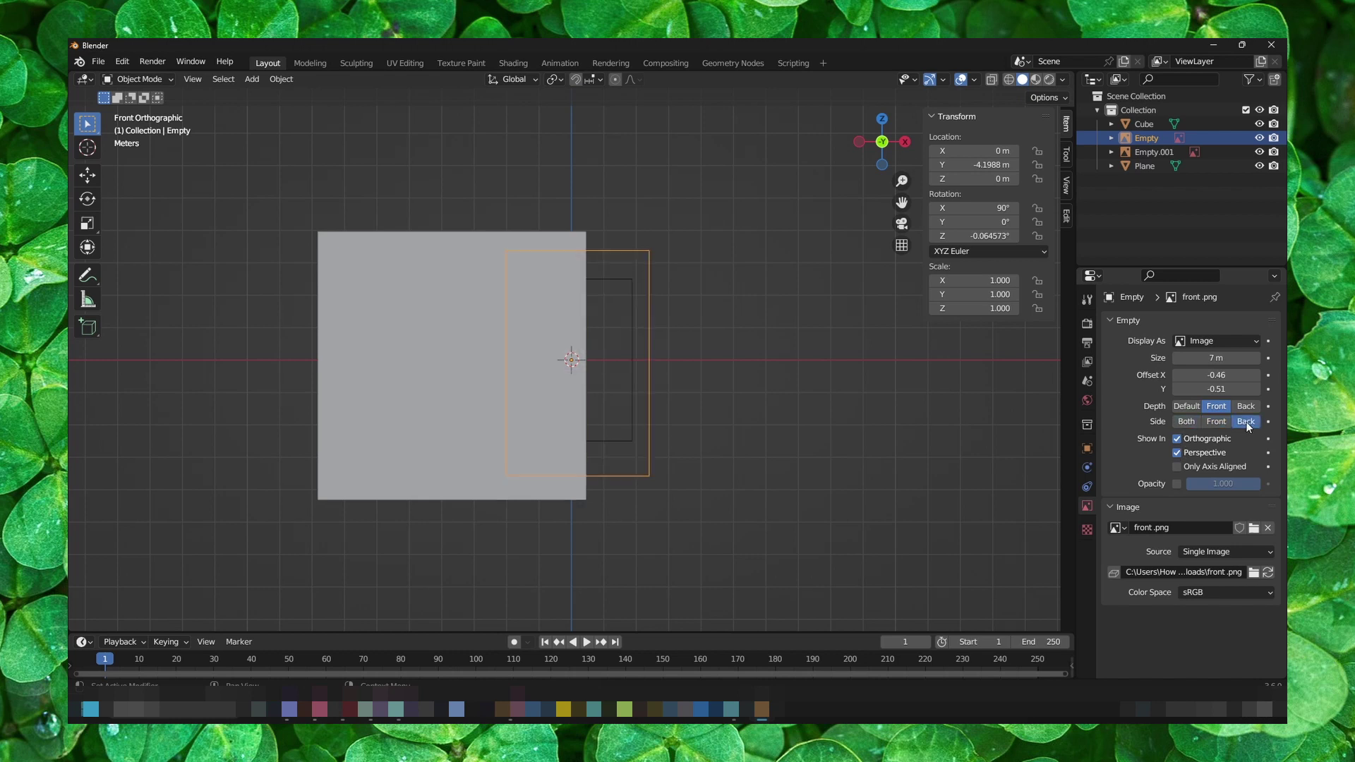
{"action": "left_click", "coordinate": [1216, 423]}
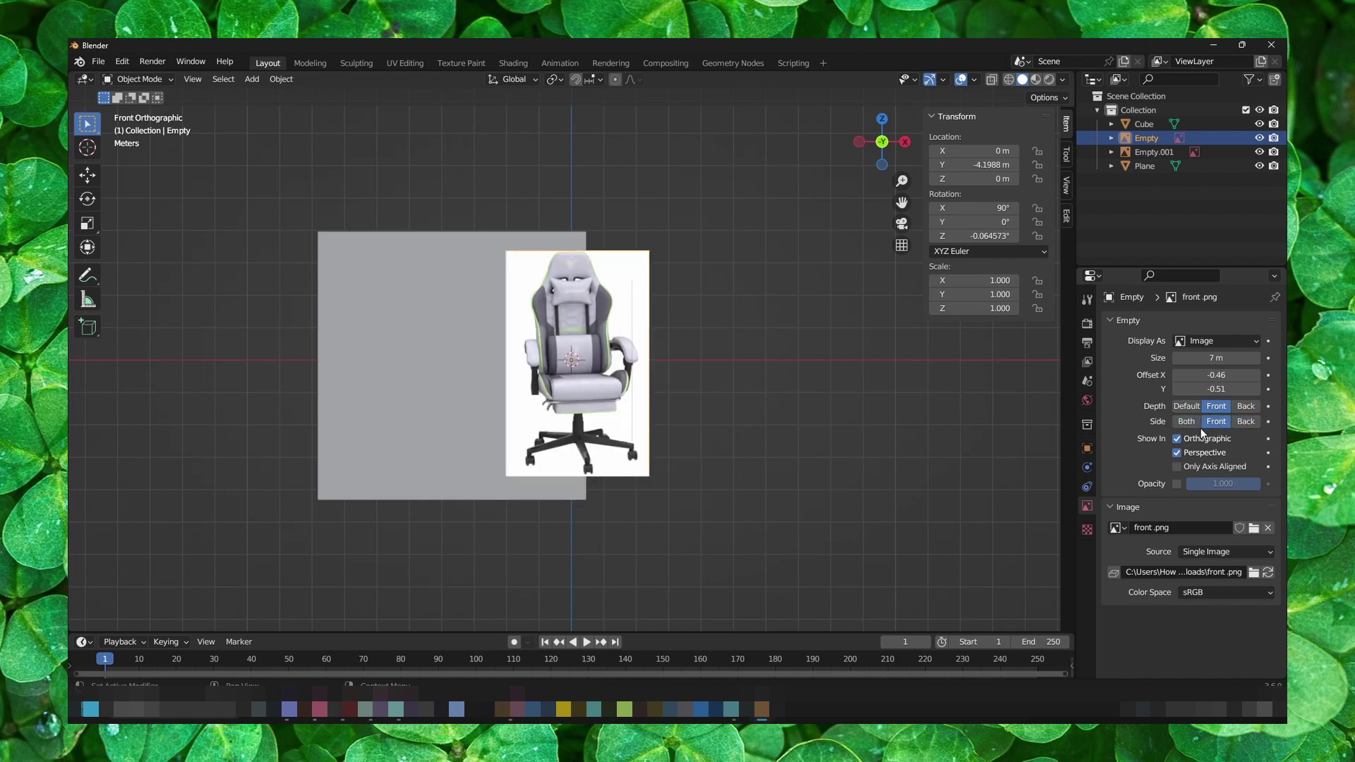
{"action": "left_click", "coordinate": [1177, 484]}
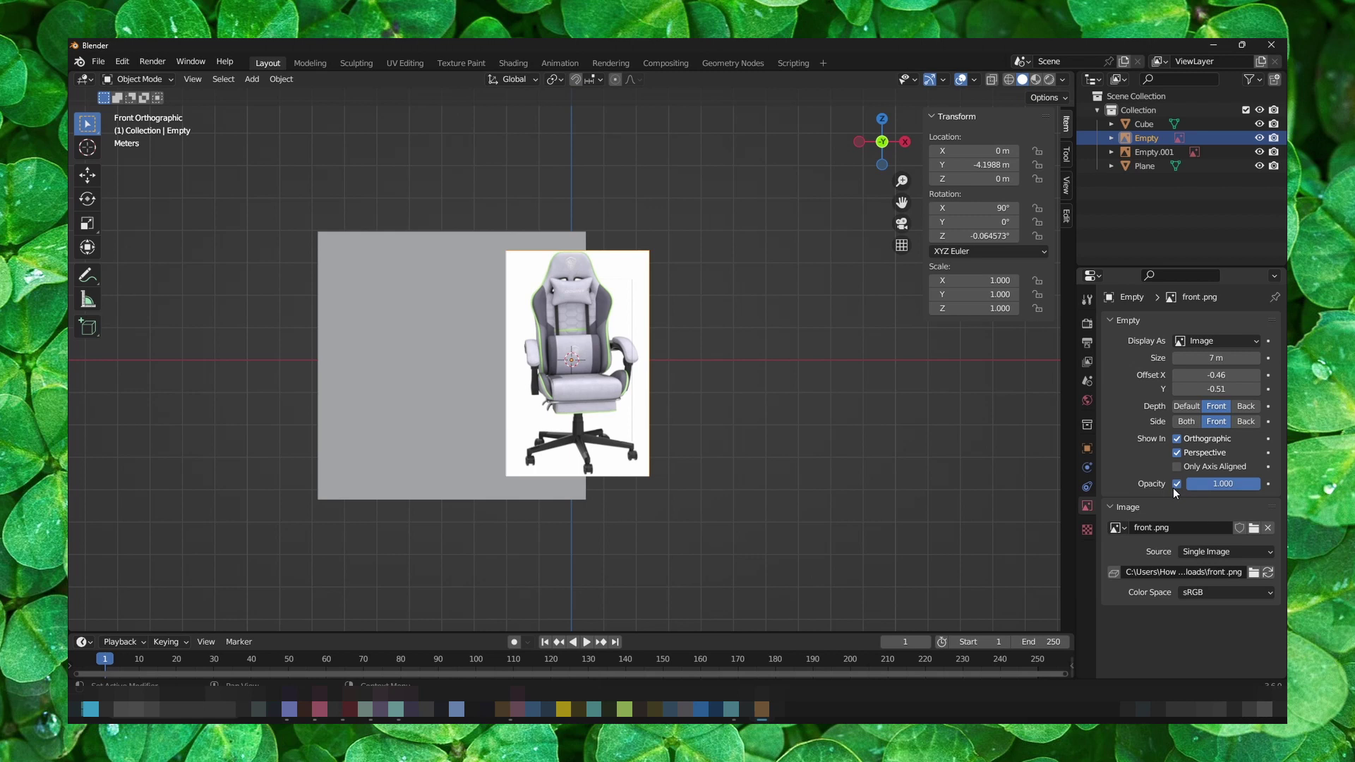
{"action": "mouse_move", "coordinate": [1223, 484]}
{"action": "left_mouse_down"}
{"action": "mouse_move", "coordinate": [1191, 485]}
{"action": "mouse_move", "coordinate": [1234, 484]}
{"action": "left_mouse_up"}
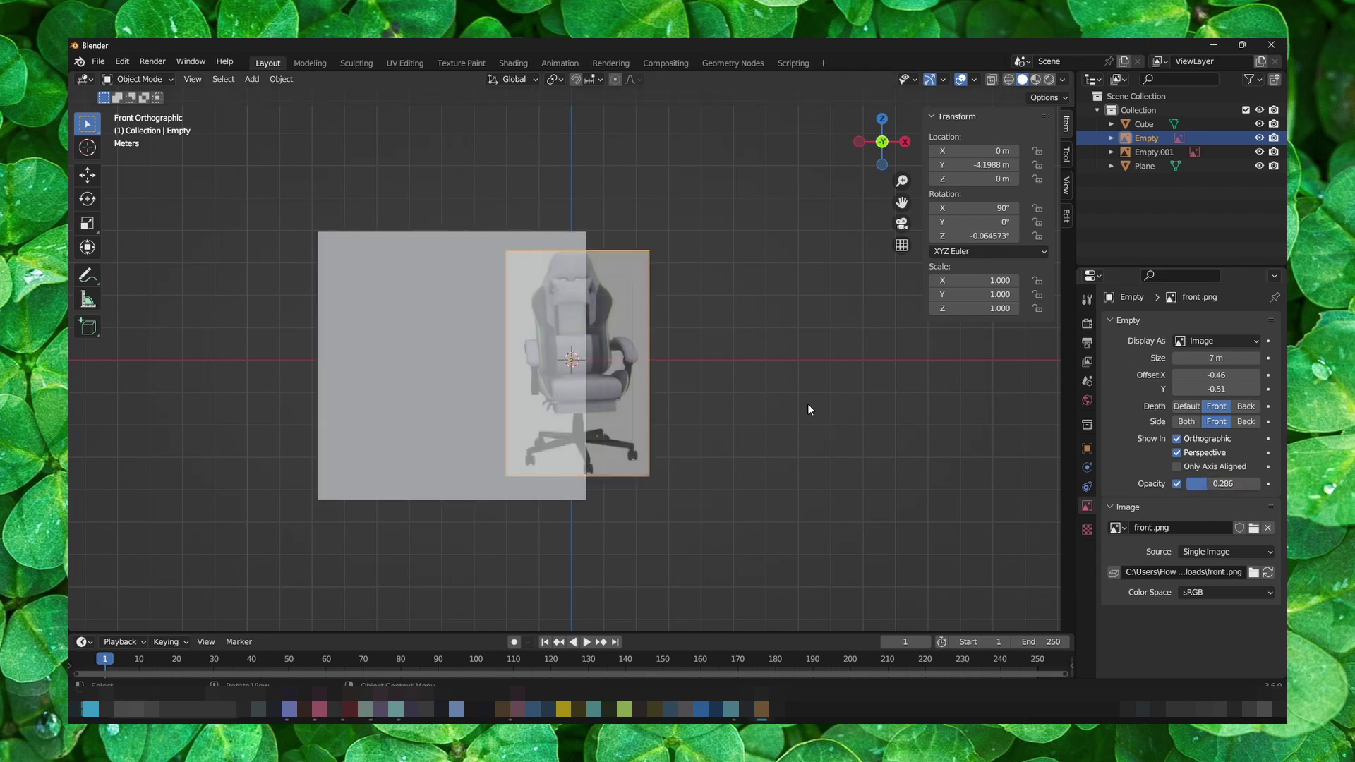
Move the cube along X so it sits centred behind the faded chair image
{"action": "left_click", "coordinate": [428, 345]}
{"action": "key", "text": "g"}
{"action": "key", "text": "x"}
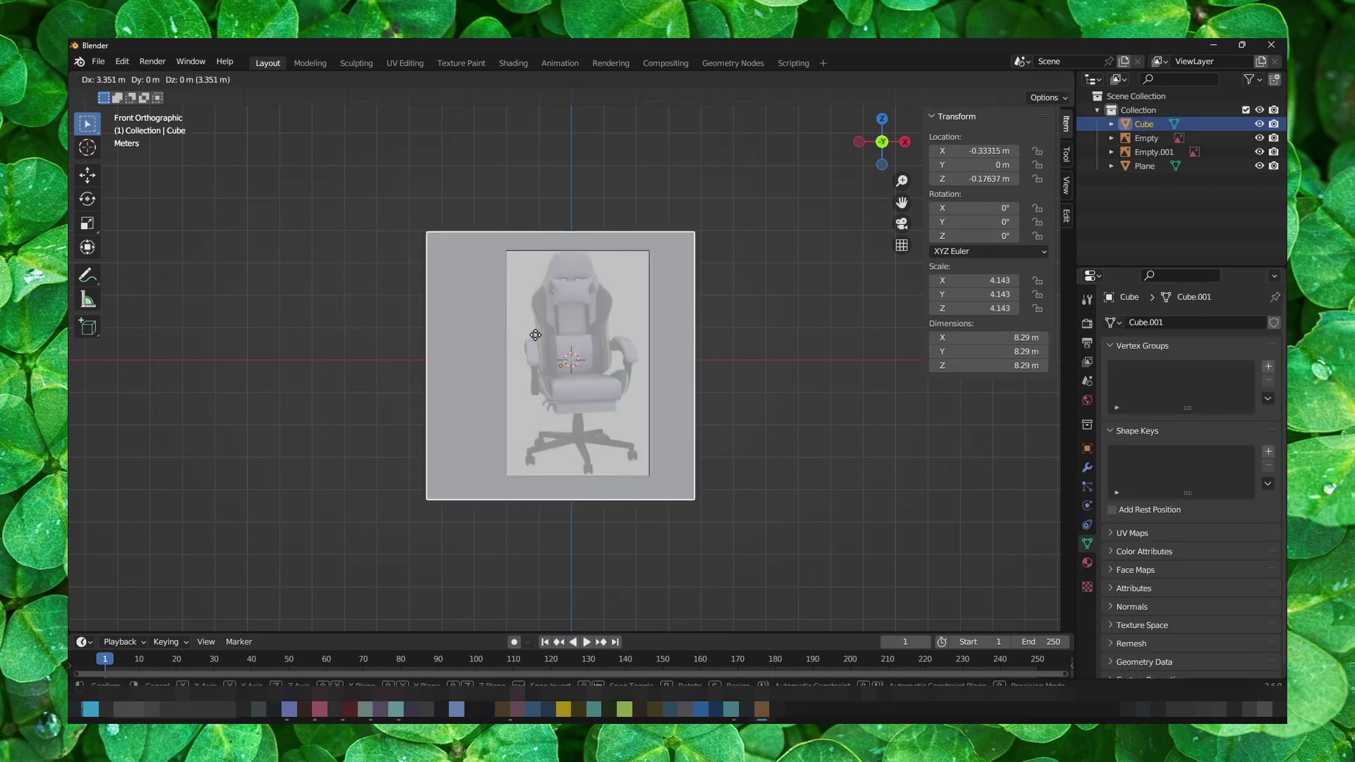
{"action": "left_click", "coordinate": [539, 328]}
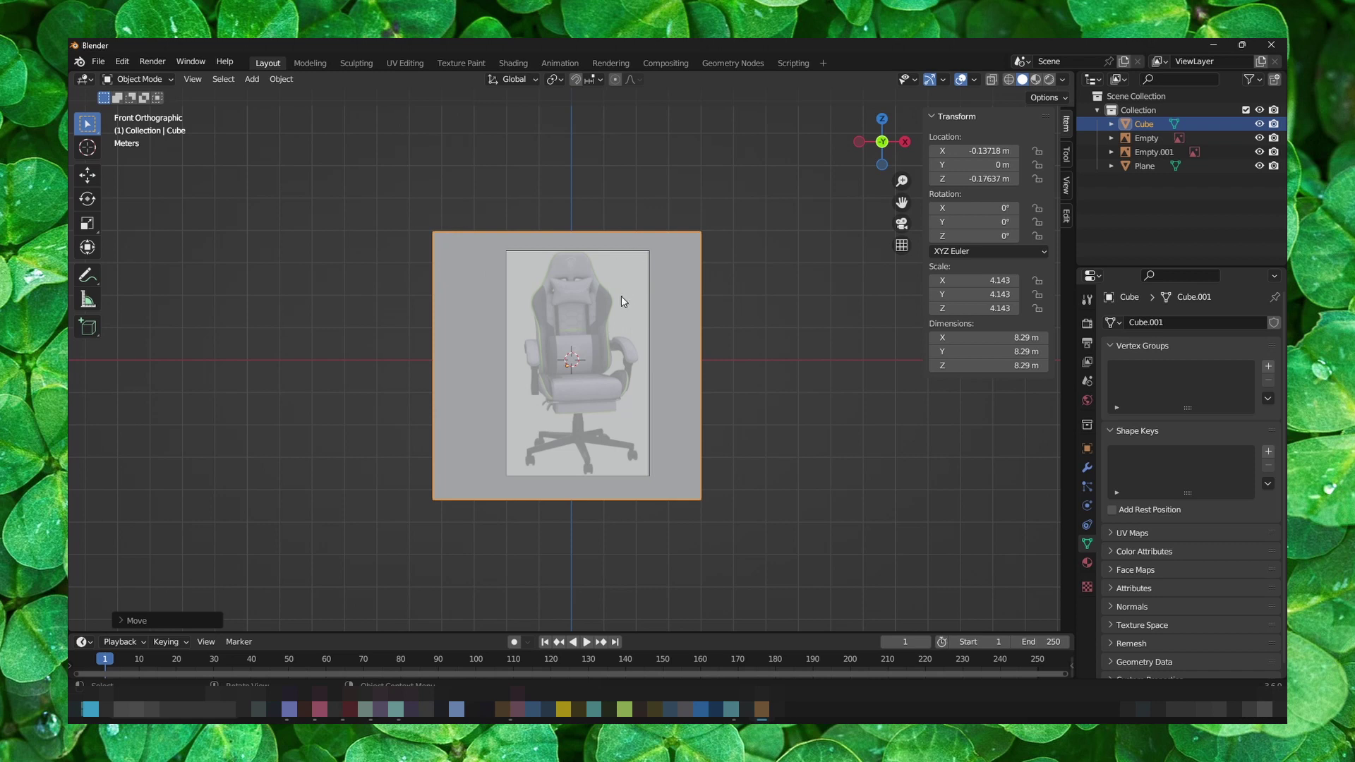
{"action": "key", "text": "a"}
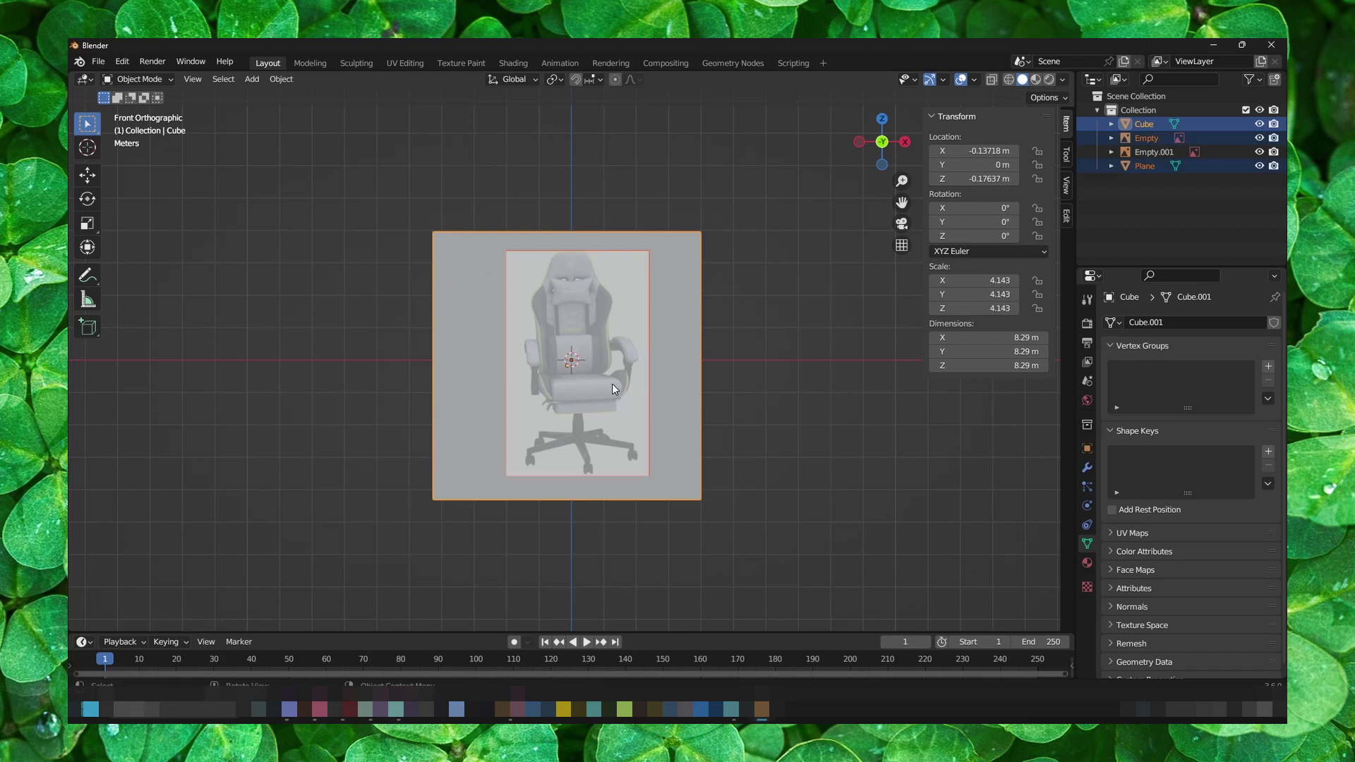
{"action": "mouse_move", "coordinate": [715, 357]}
{"action": "middle_mouse_down"}
{"action": "mouse_move", "coordinate": [617, 358]}
{"action": "mouse_move", "coordinate": [634, 383]}
{"action": "mouse_move", "coordinate": [691, 364]}
{"action": "middle_mouse_up"}
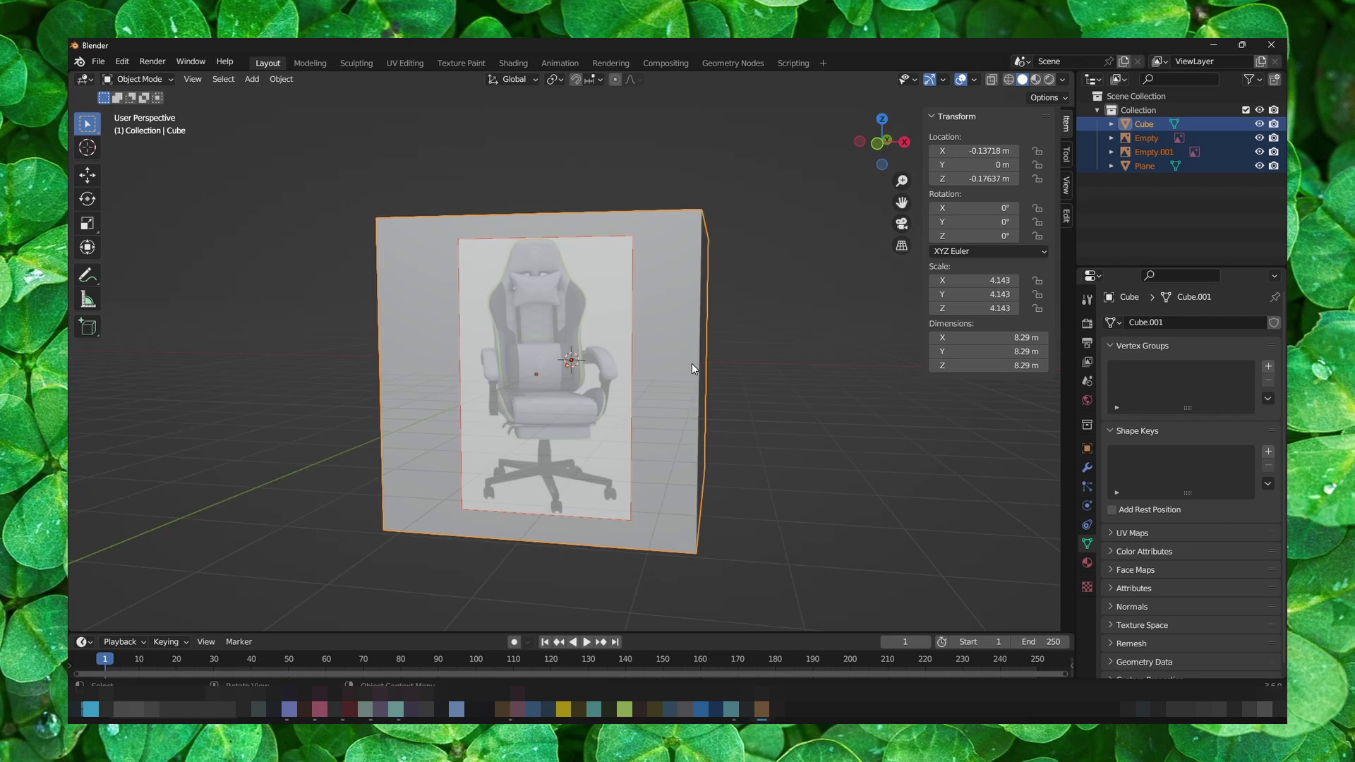
Check the cube and image from top, front and perspective, ending in the Front view
{"action": "key", "text": "grave"}
{"action": "left_click", "coordinate": [662, 295]}
{"action": "key", "text": "grave"}
{"action": "key", "text": "Escape"}
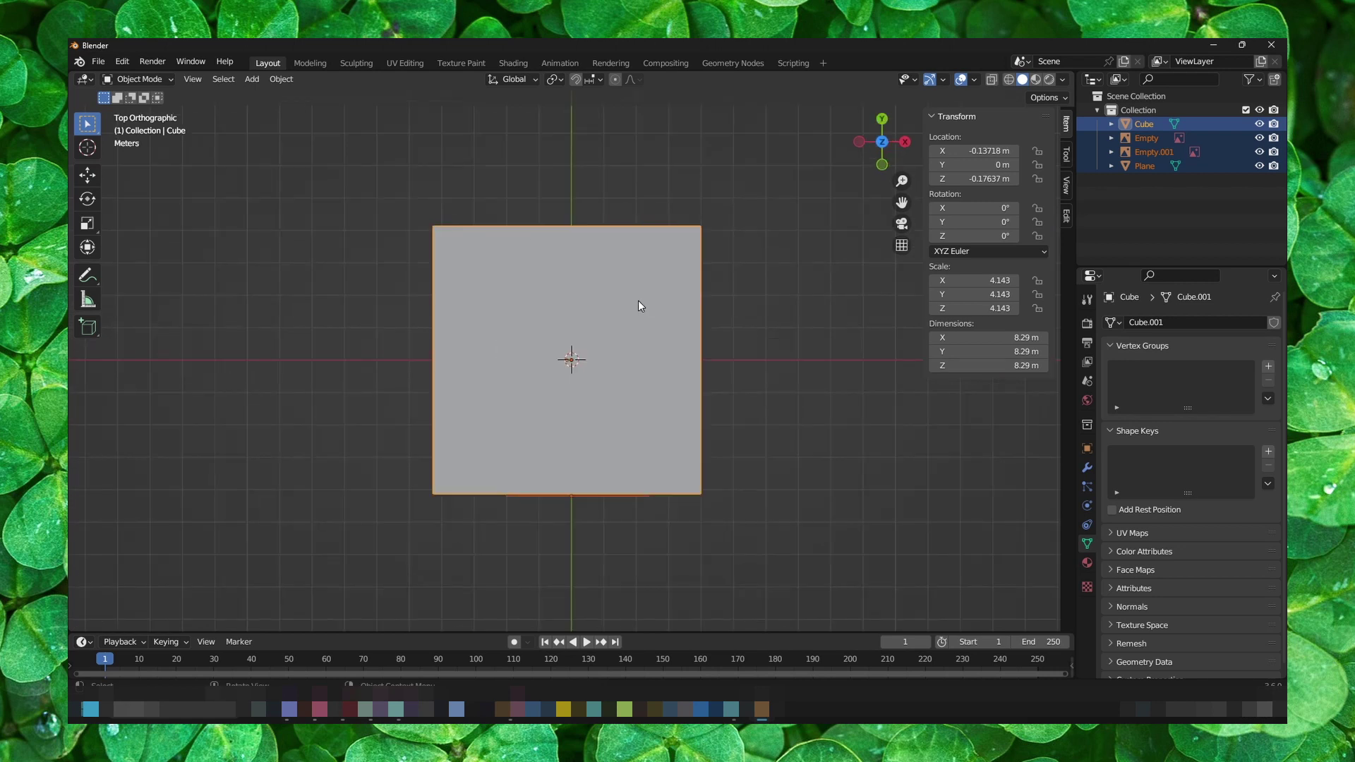
{"action": "left_click", "coordinate": [638, 306]}
{"action": "key", "text": "KP_1"}
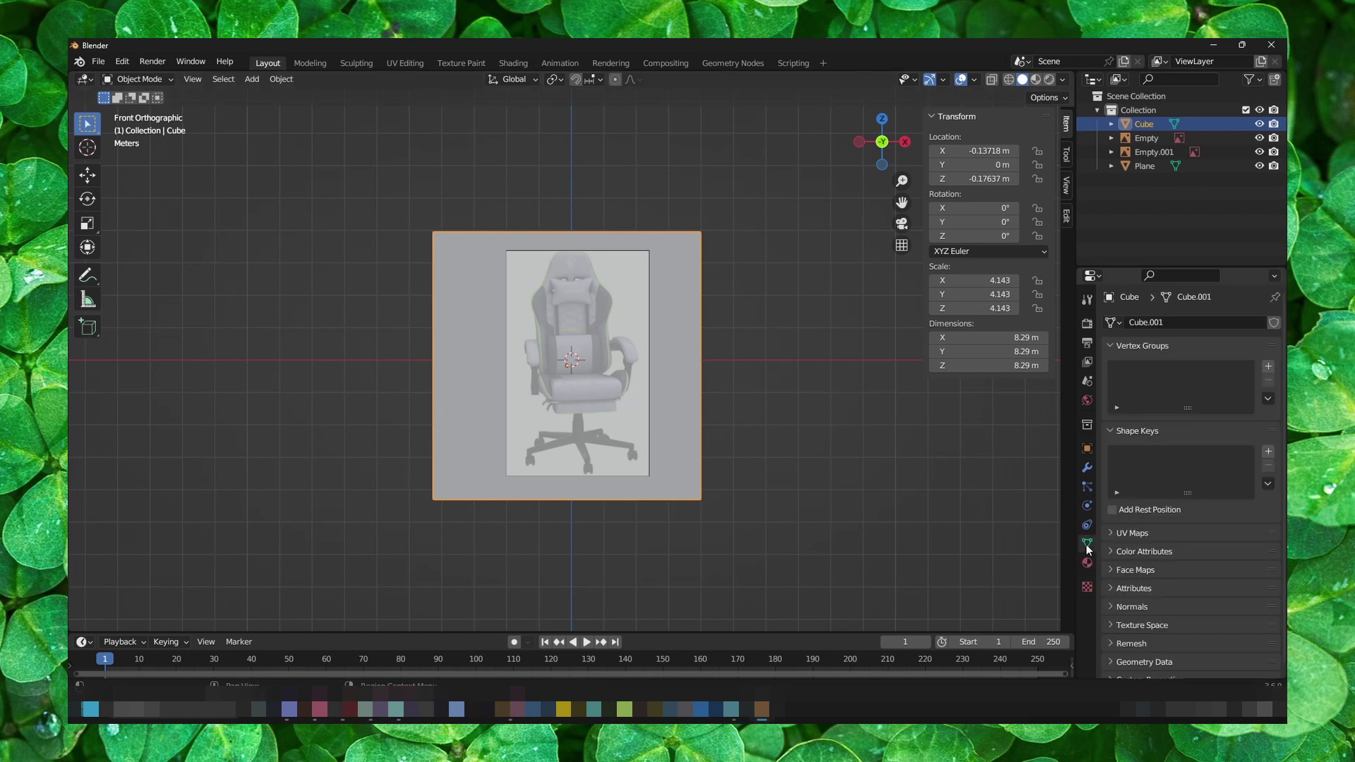
{"action": "mouse_move", "coordinate": [732, 455]}
{"action": "middle_mouse_down"}
{"action": "mouse_move", "coordinate": [575, 421]}
{"action": "mouse_move", "coordinate": [782, 451]}
{"action": "mouse_move", "coordinate": [680, 448]}
{"action": "mouse_move", "coordinate": [632, 415]}
{"action": "middle_mouse_up"}
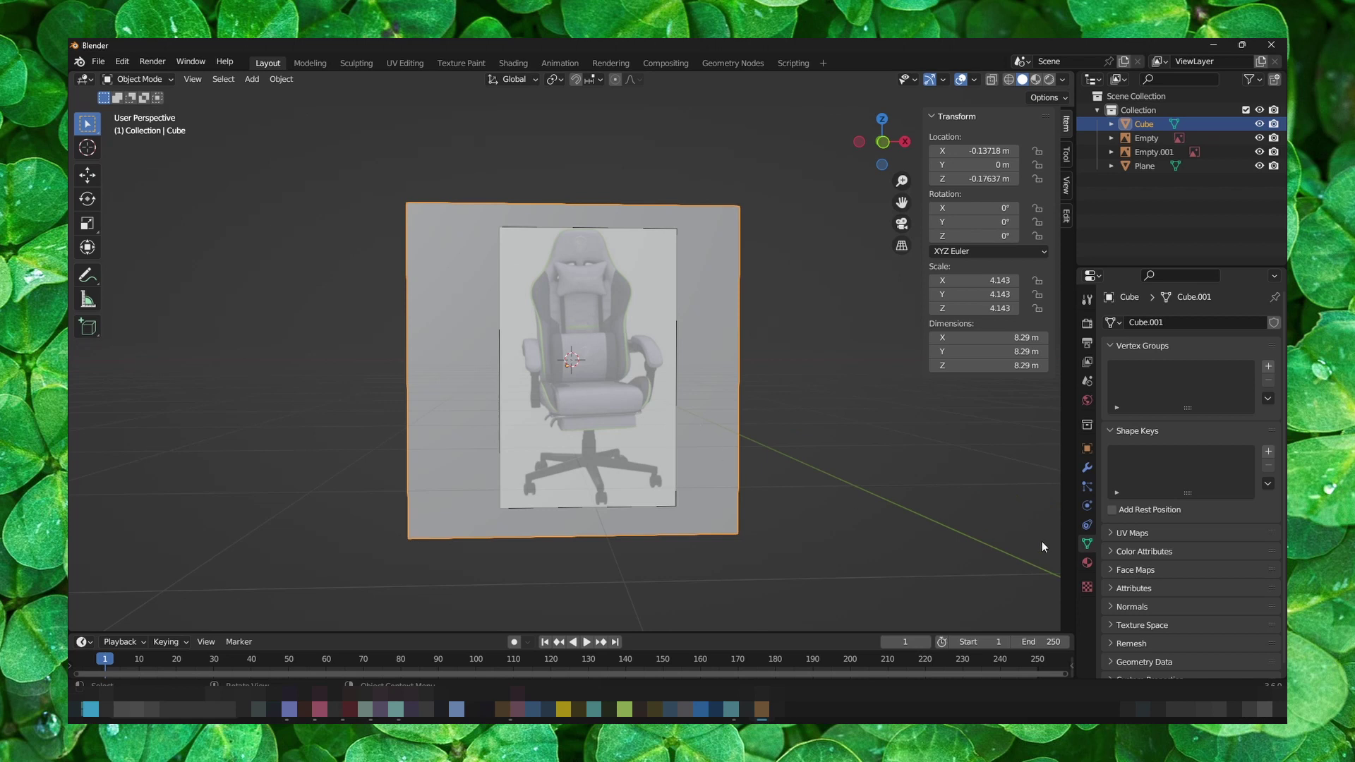
{"action": "left_click", "coordinate": [1088, 563]}
{"action": "key", "text": "grave"}
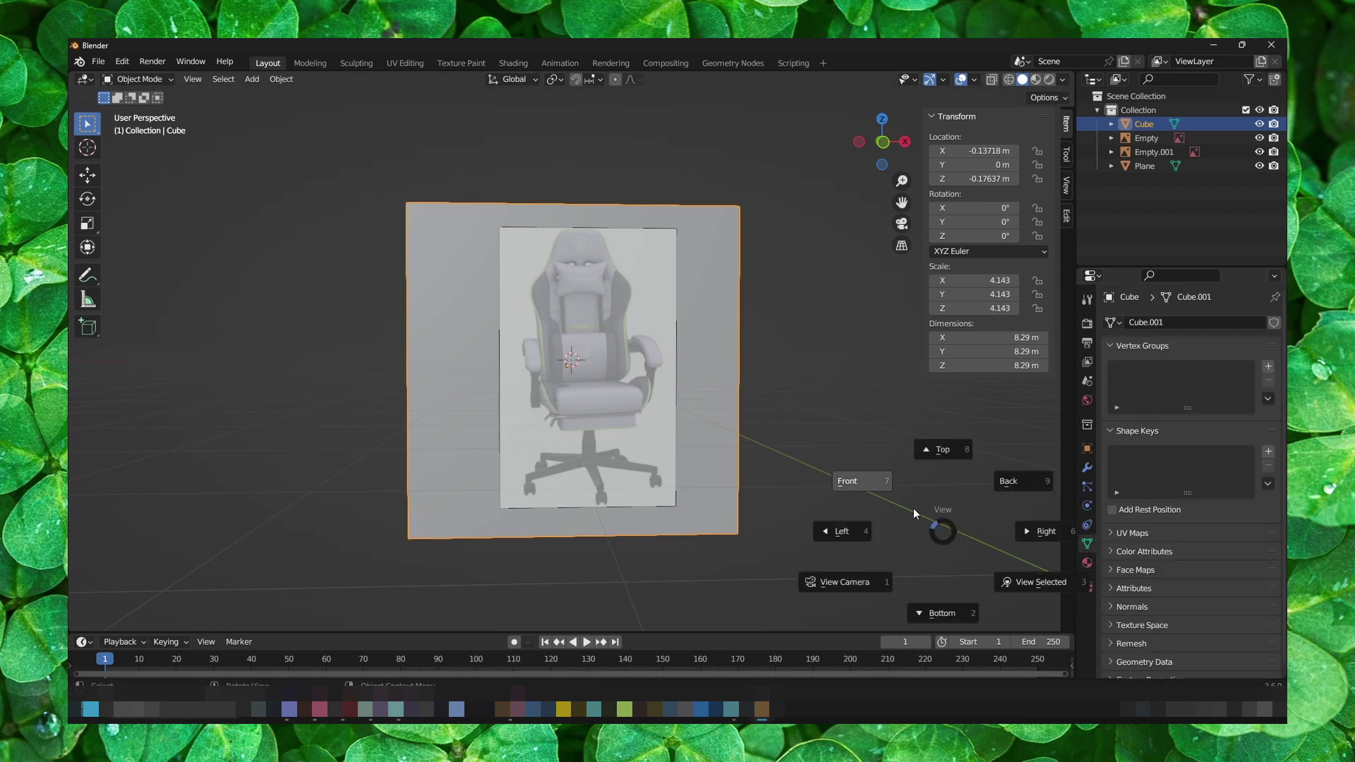
{"action": "left_click", "coordinate": [914, 508]}
{"action": "key", "text": "grave"}
{"action": "left_click", "coordinate": [757, 409]}
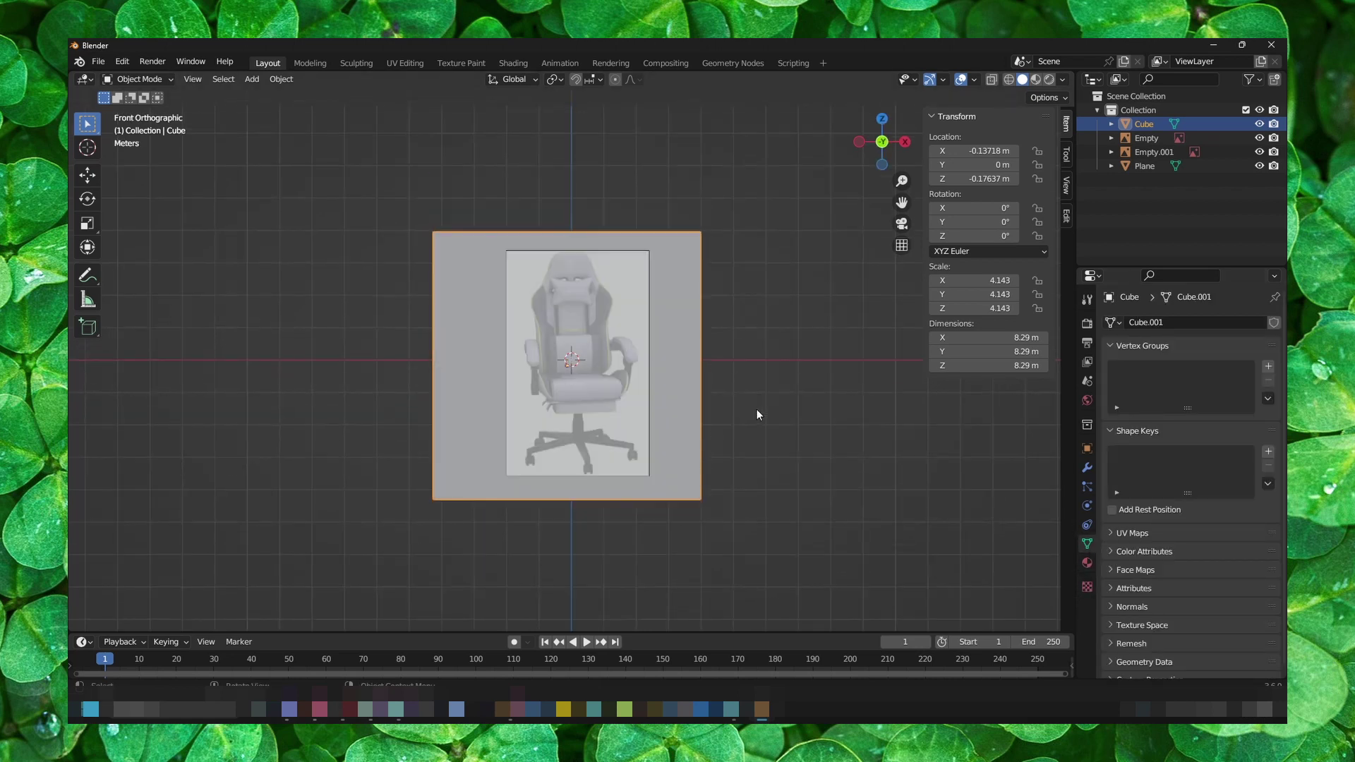
Verify the chair image hides in perspective, then return to Front Orthographic and deselect it
{"action": "left_click", "coordinate": [601, 366]}
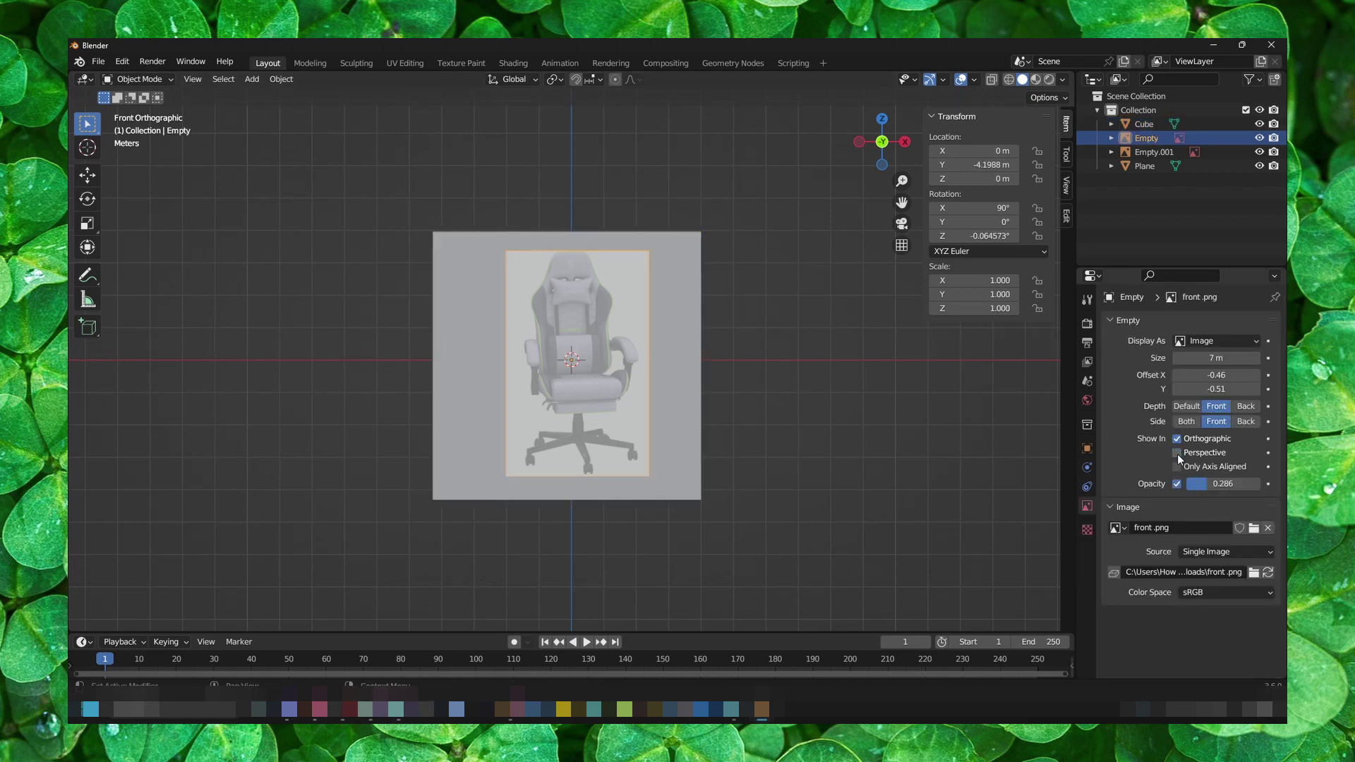
{"action": "mouse_move", "coordinate": [889, 424]}
{"action": "middle_mouse_down"}
{"action": "mouse_move", "coordinate": [635, 427]}
{"action": "mouse_move", "coordinate": [935, 431]}
{"action": "middle_mouse_up"}
{"action": "key", "text": "KP_1"}
{"action": "left_click", "coordinate": [475, 136]}
{"action": "left_click", "coordinate": [221, 82]}
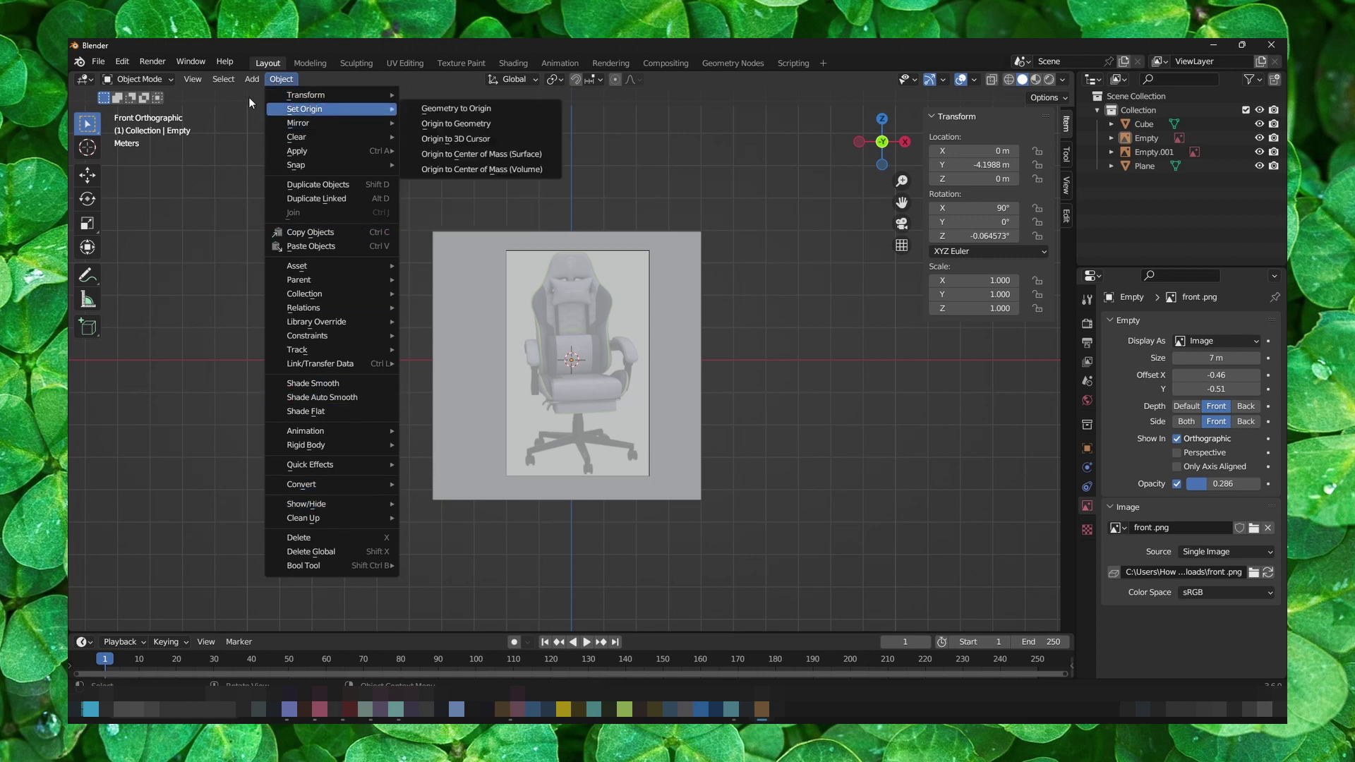
{"action": "left_click", "coordinate": [187, 81]}
{"action": "mouse_move", "coordinate": [220, 252]}
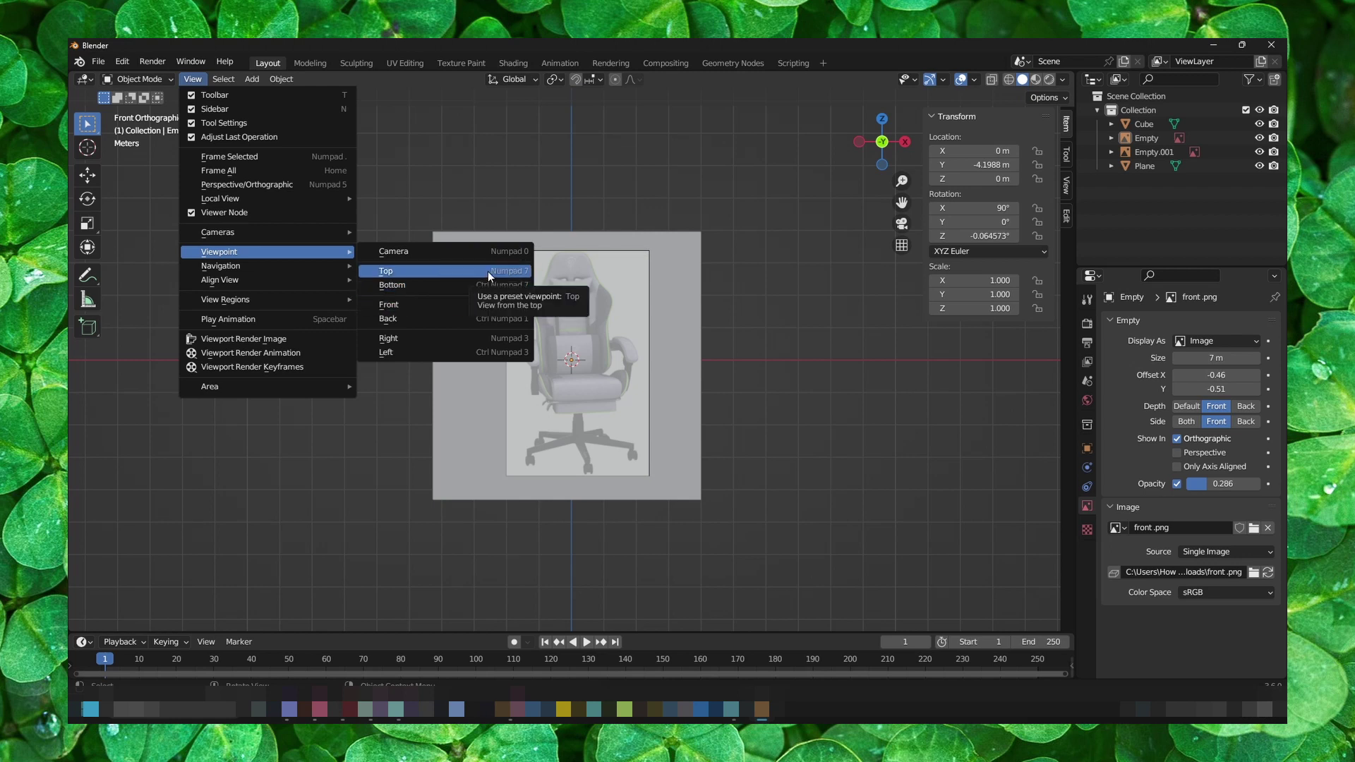
{"action": "left_click", "coordinate": [474, 305]}
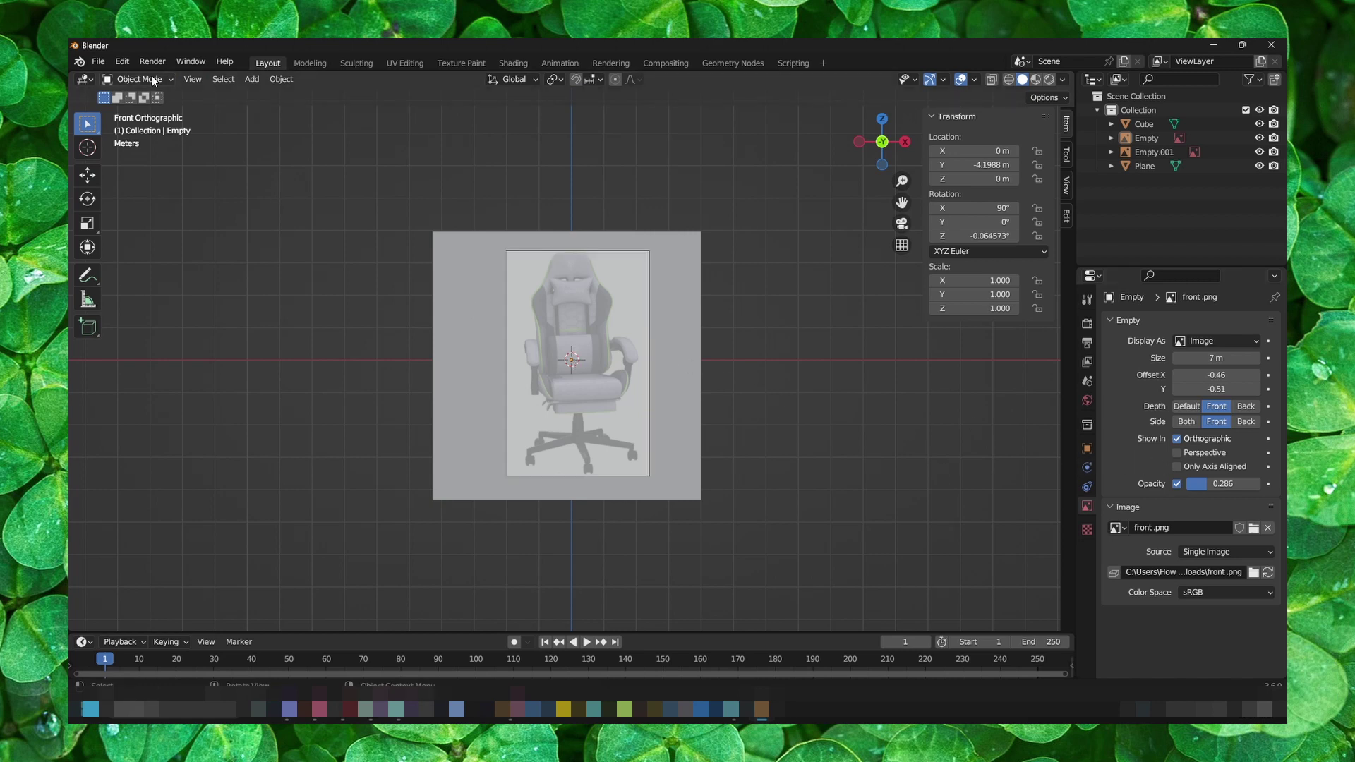
{"action": "left_click", "coordinate": [192, 79]}
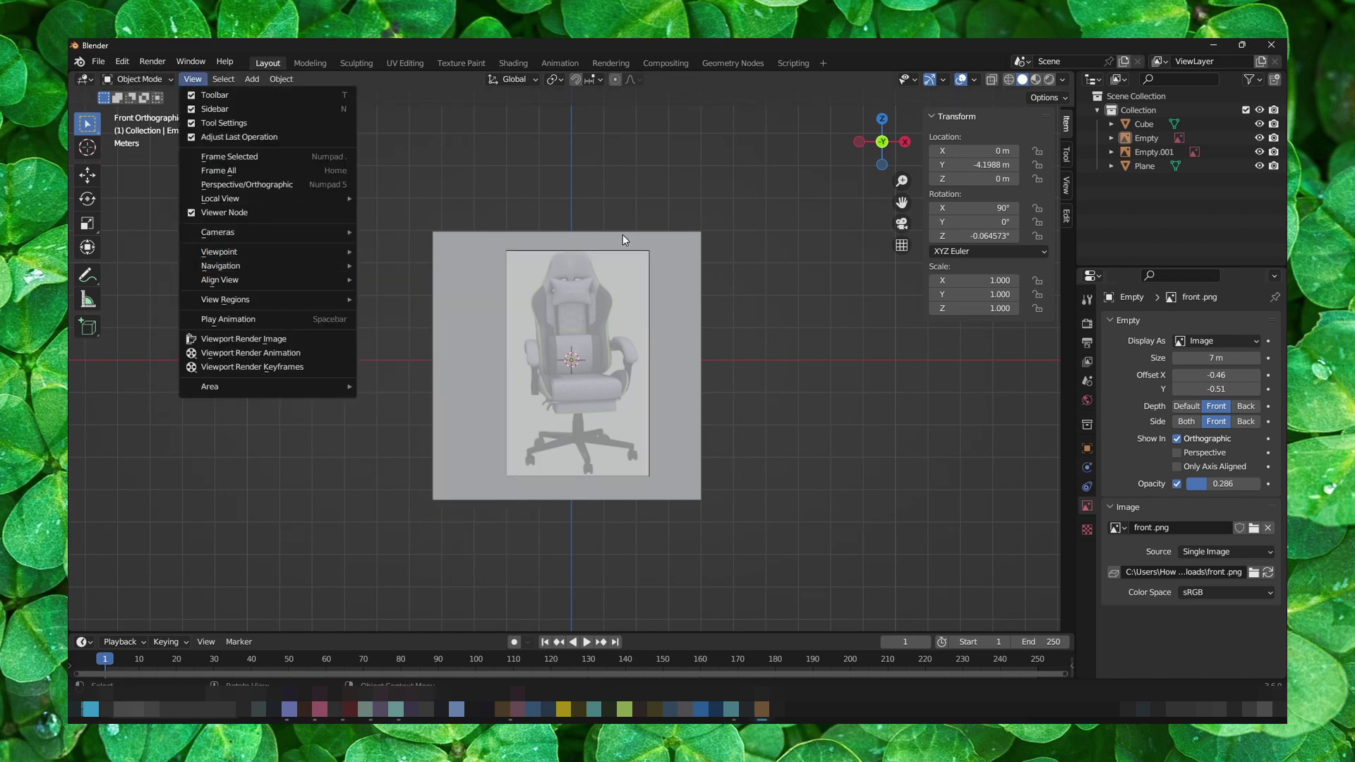
{"action": "mouse_move", "coordinate": [622, 235]}
{"action": "middle_mouse_down"}
{"action": "mouse_move", "coordinate": [497, 306]}
{"action": "mouse_move", "coordinate": [553, 297]}
{"action": "mouse_move", "coordinate": [445, 260]}
{"action": "middle_mouse_up"}
{"action": "key", "text": "KP_1"}
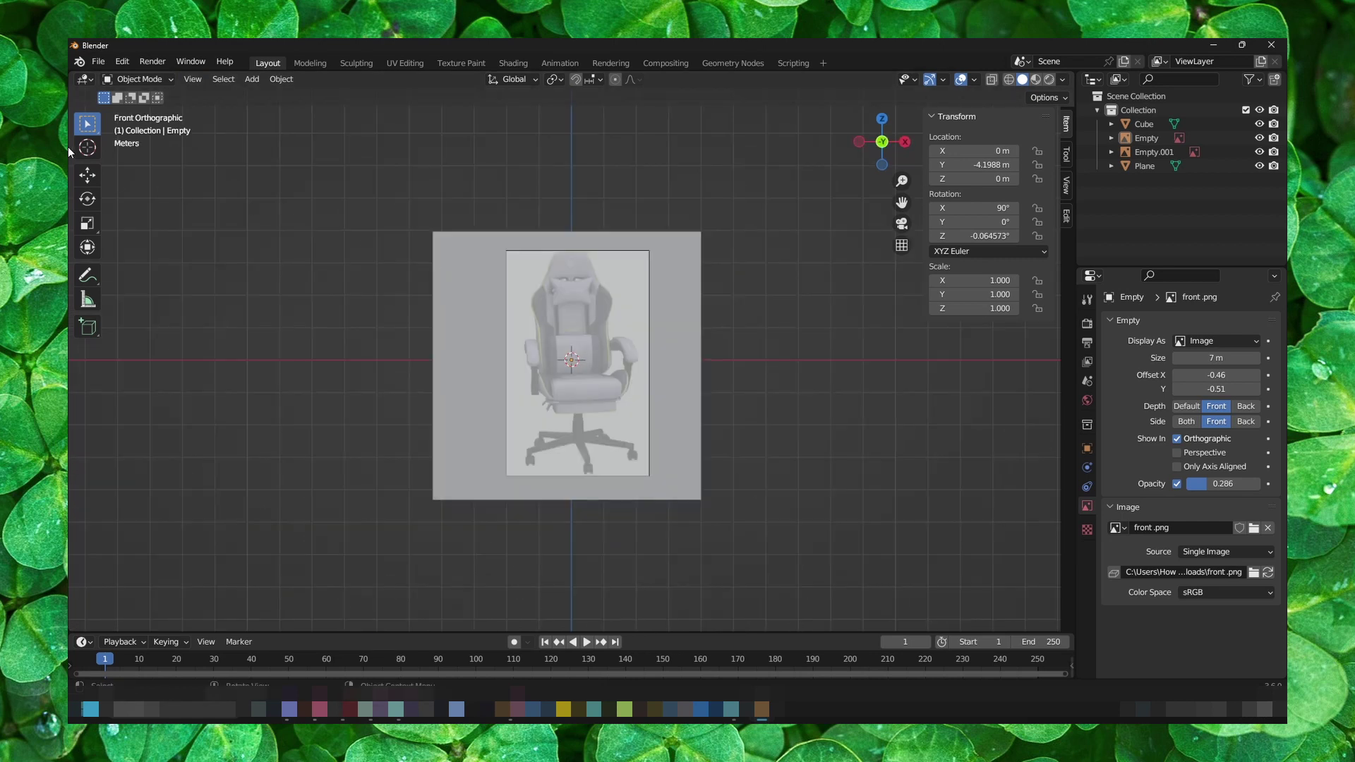
{"action": "left_click", "coordinate": [192, 78]}
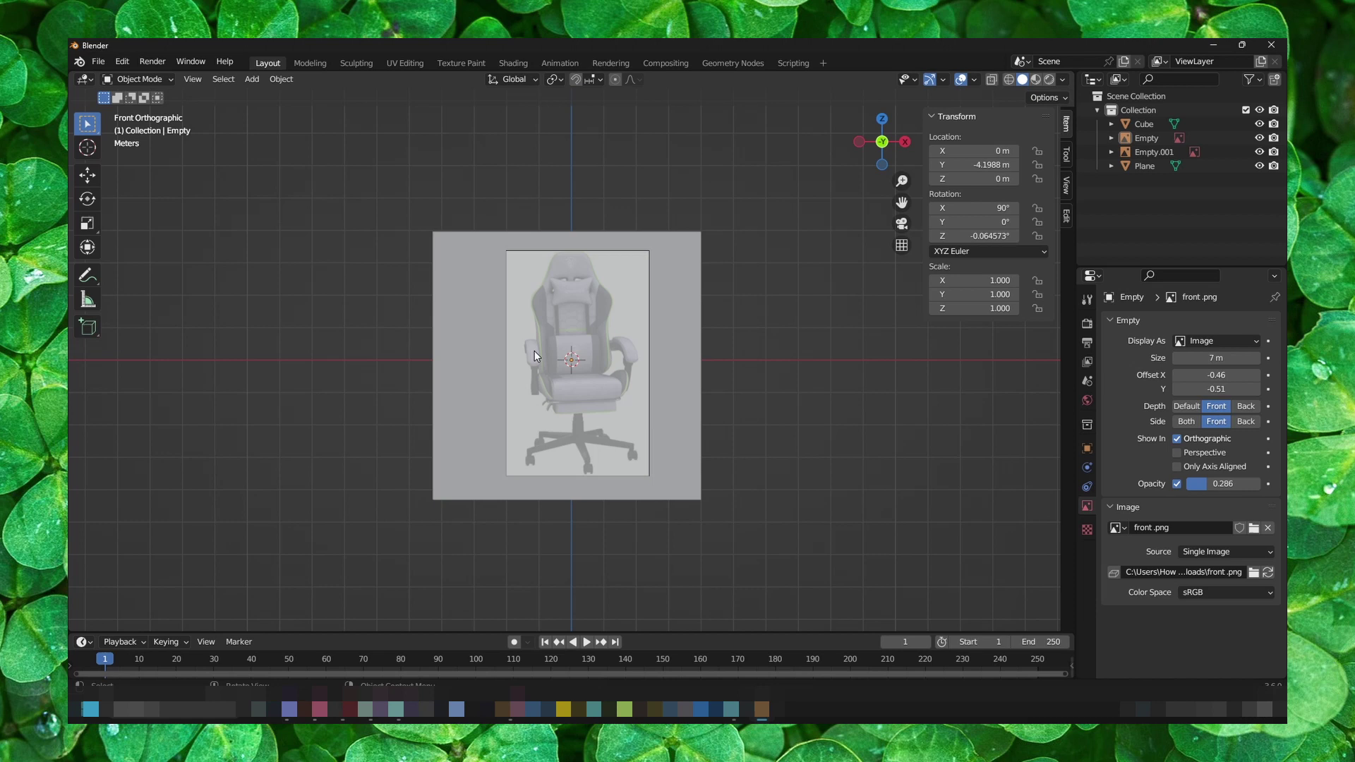